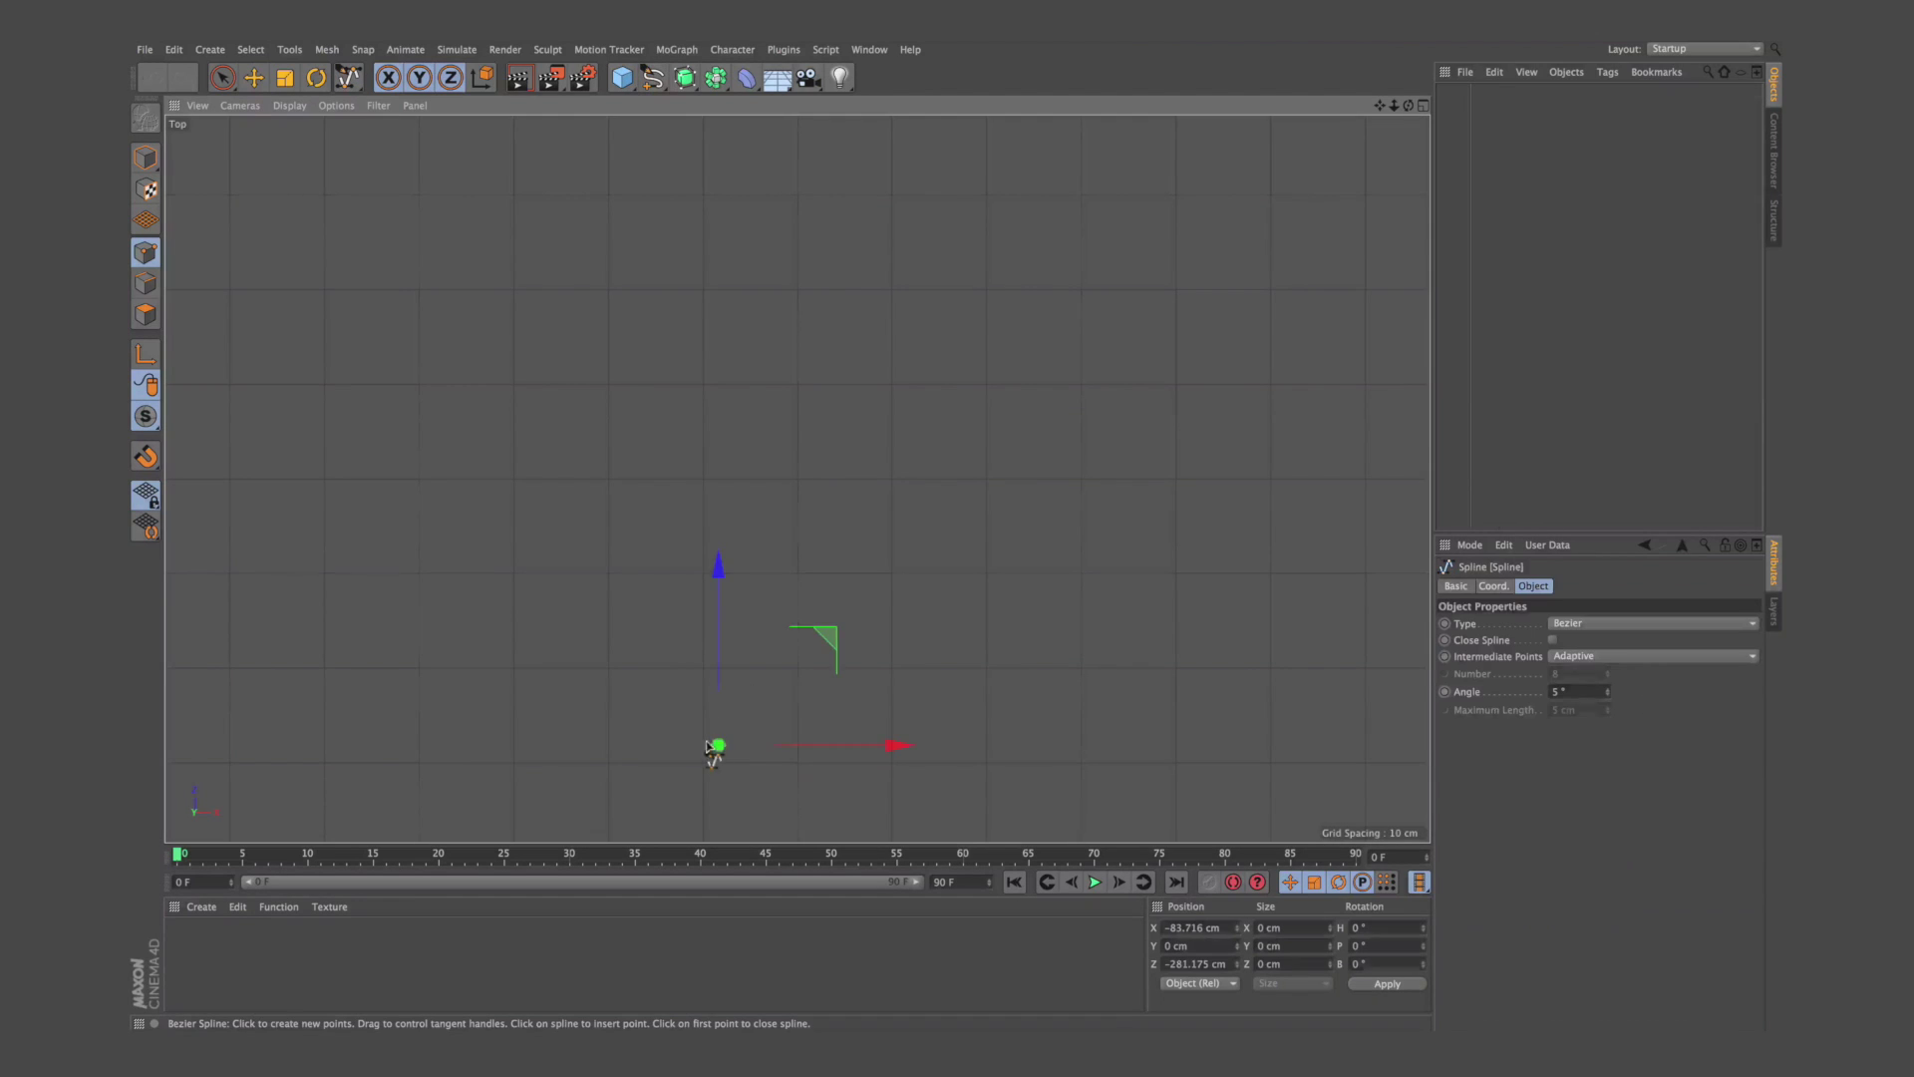
Step: Extend the Bezier spline with five more curved points in Top view, toggling the gizmo via Alt+D
{"action": "left_click_drag", "start_coordinate": [546, 520], "coordinate": [582, 420]}
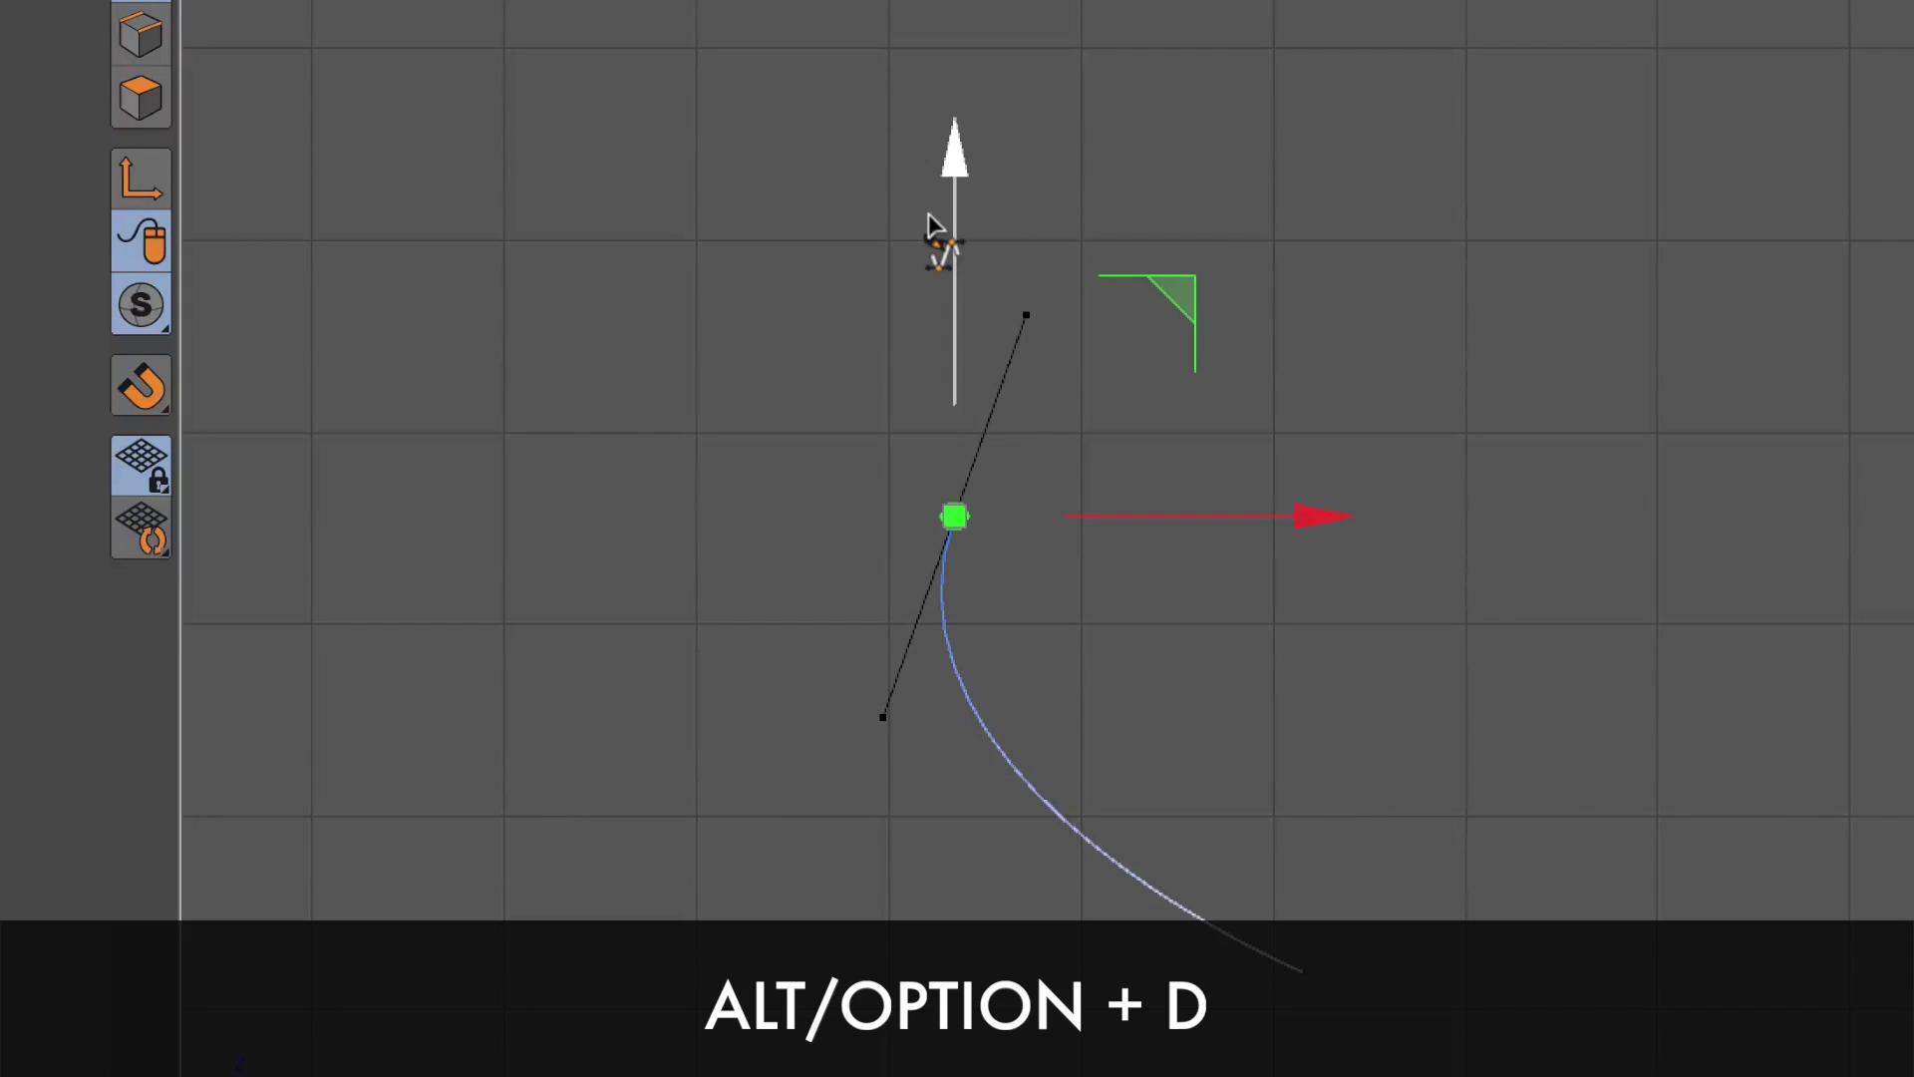
{"action": "key", "text": "alt+d"}
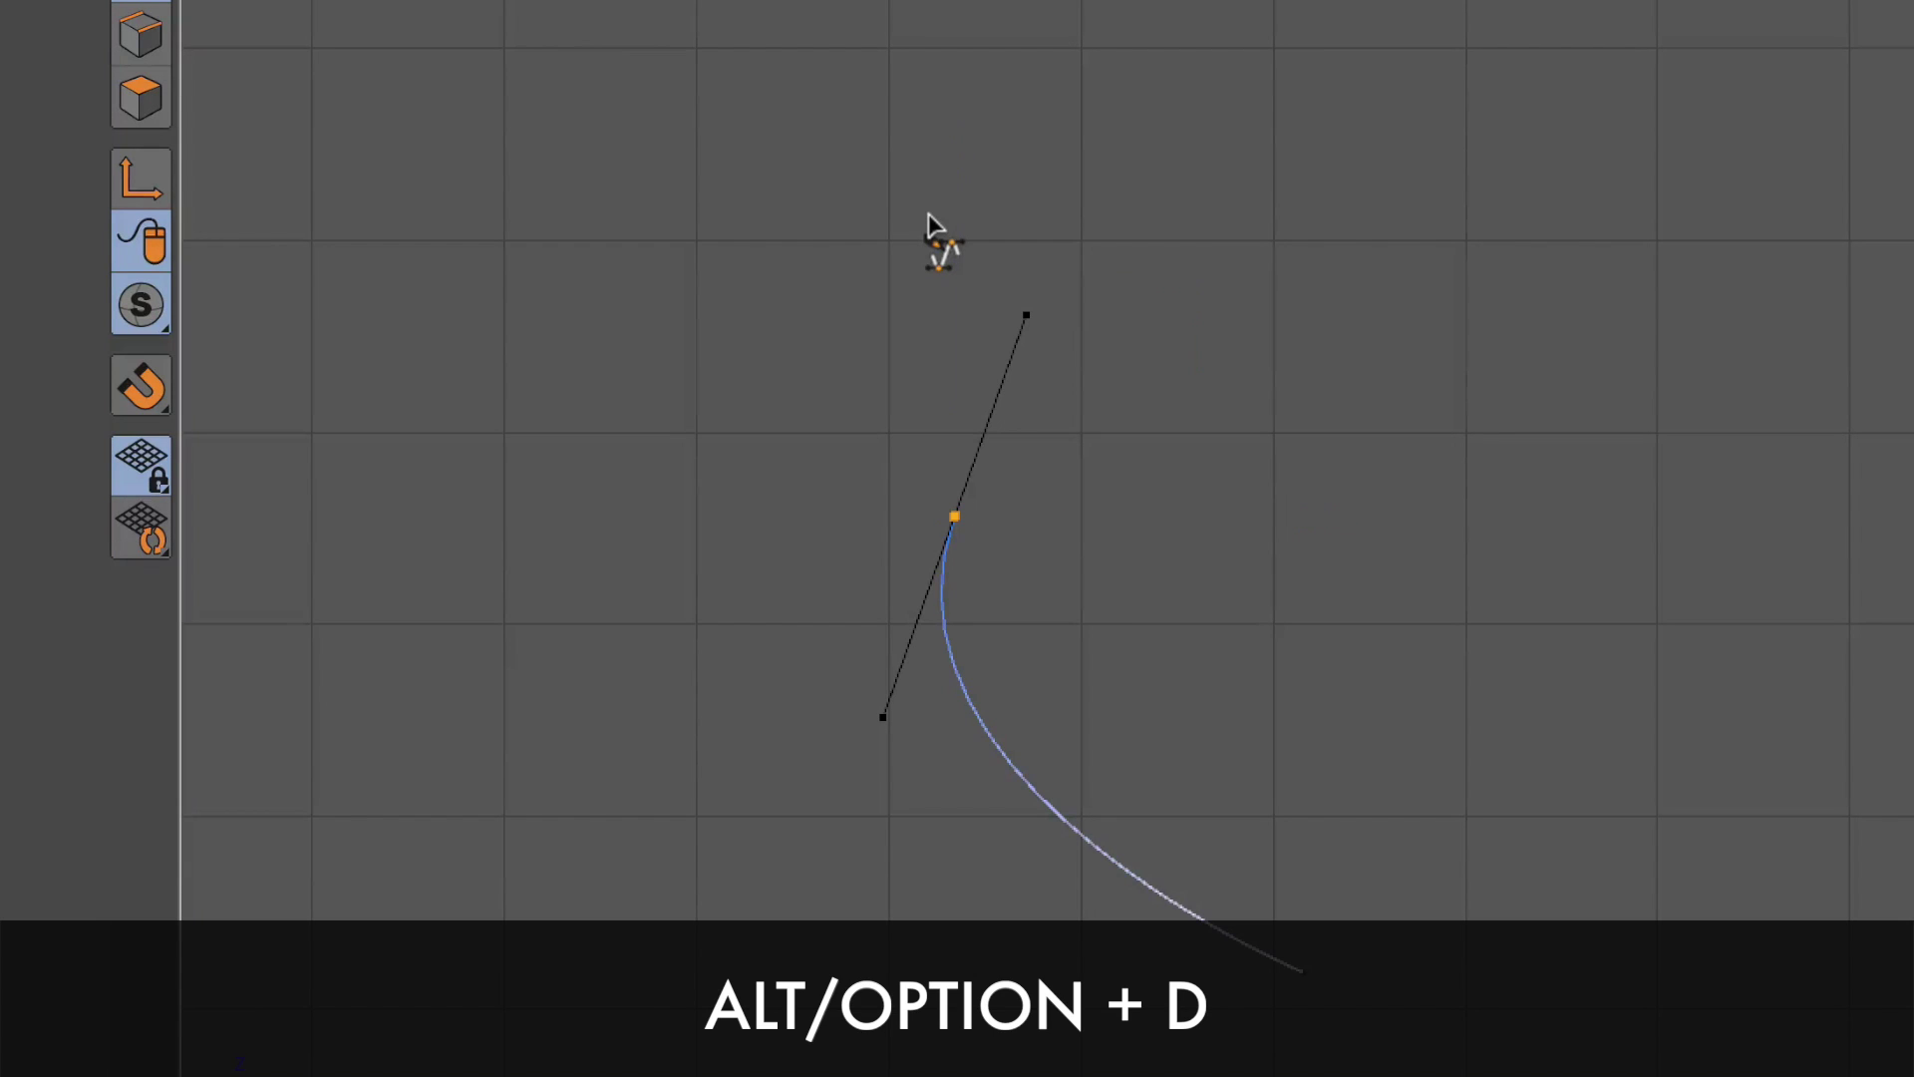
{"action": "left_click_drag", "start_coordinate": [1001, 153], "coordinate": [920, 40]}
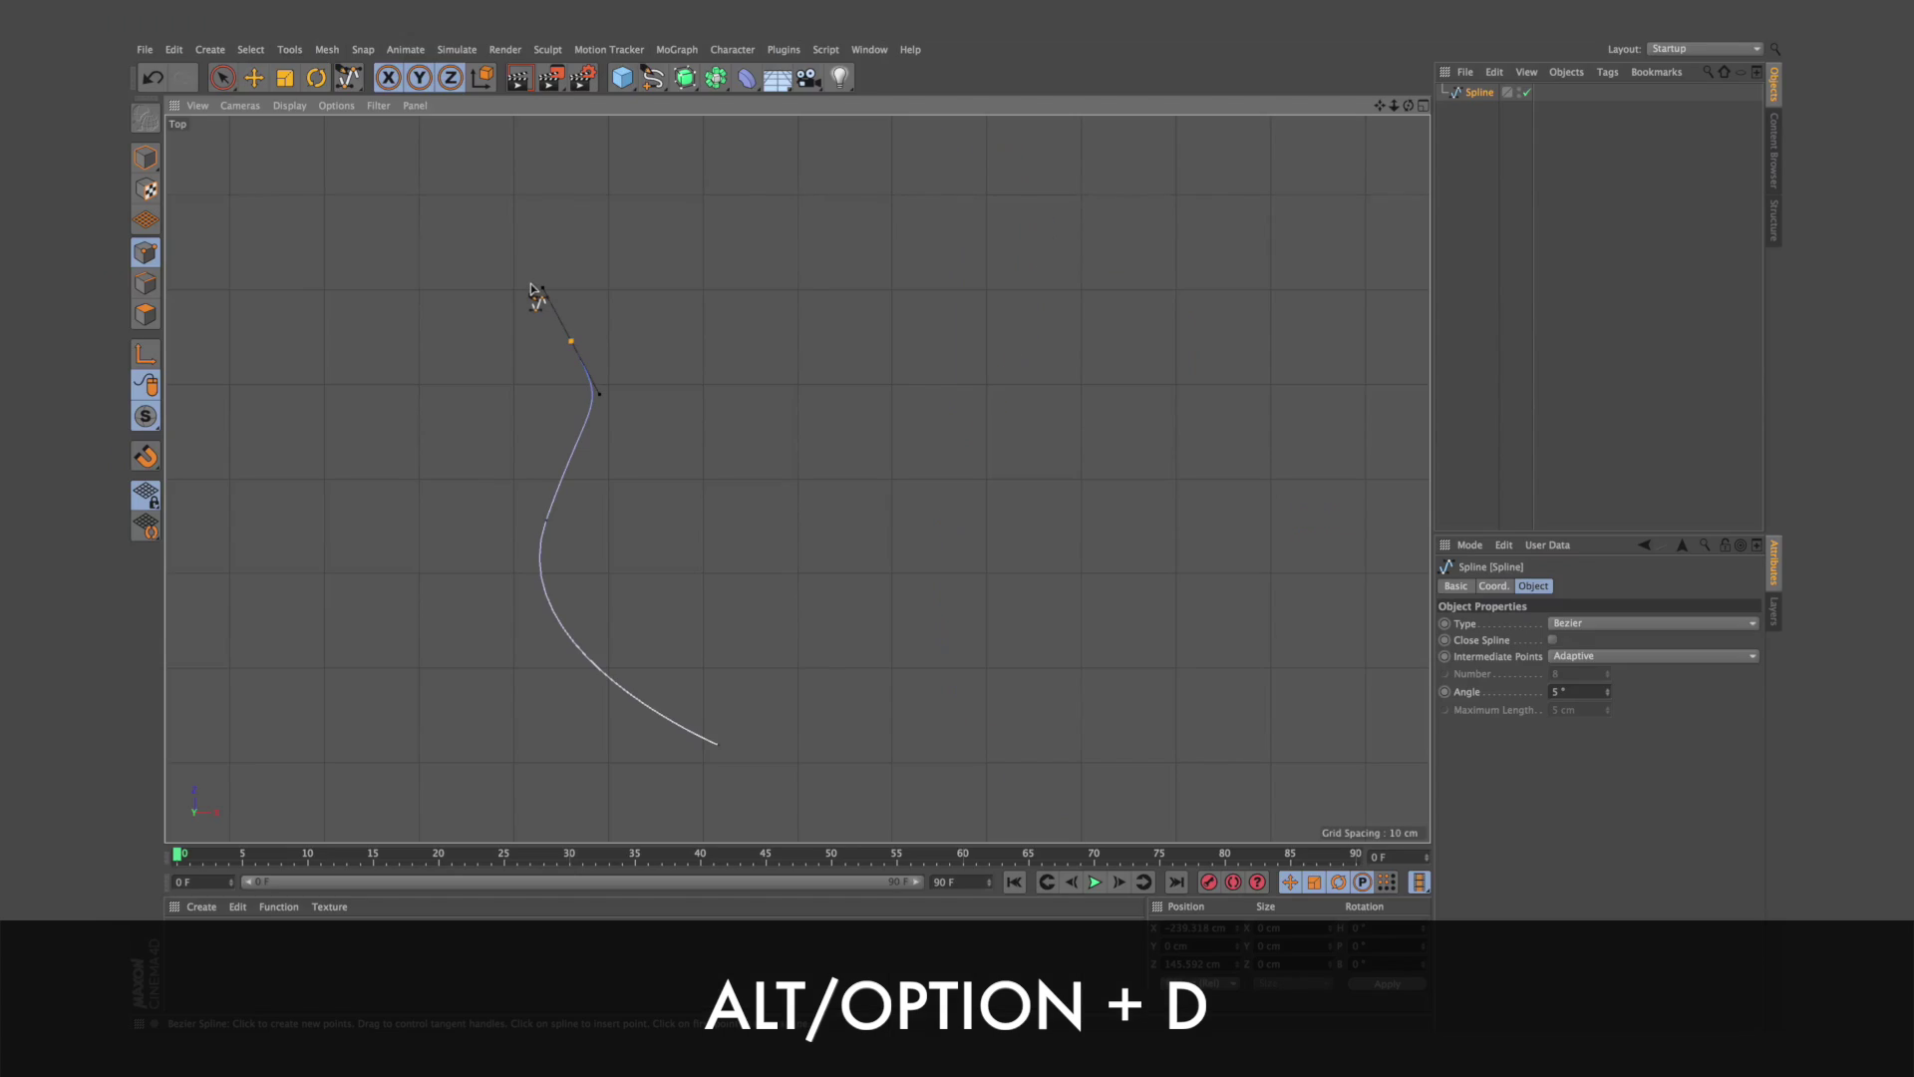
{"action": "left_click_drag", "start_coordinate": [708, 197], "coordinate": [824, 239]}
{"action": "left_click_drag", "start_coordinate": [929, 491], "coordinate": [877, 548]}
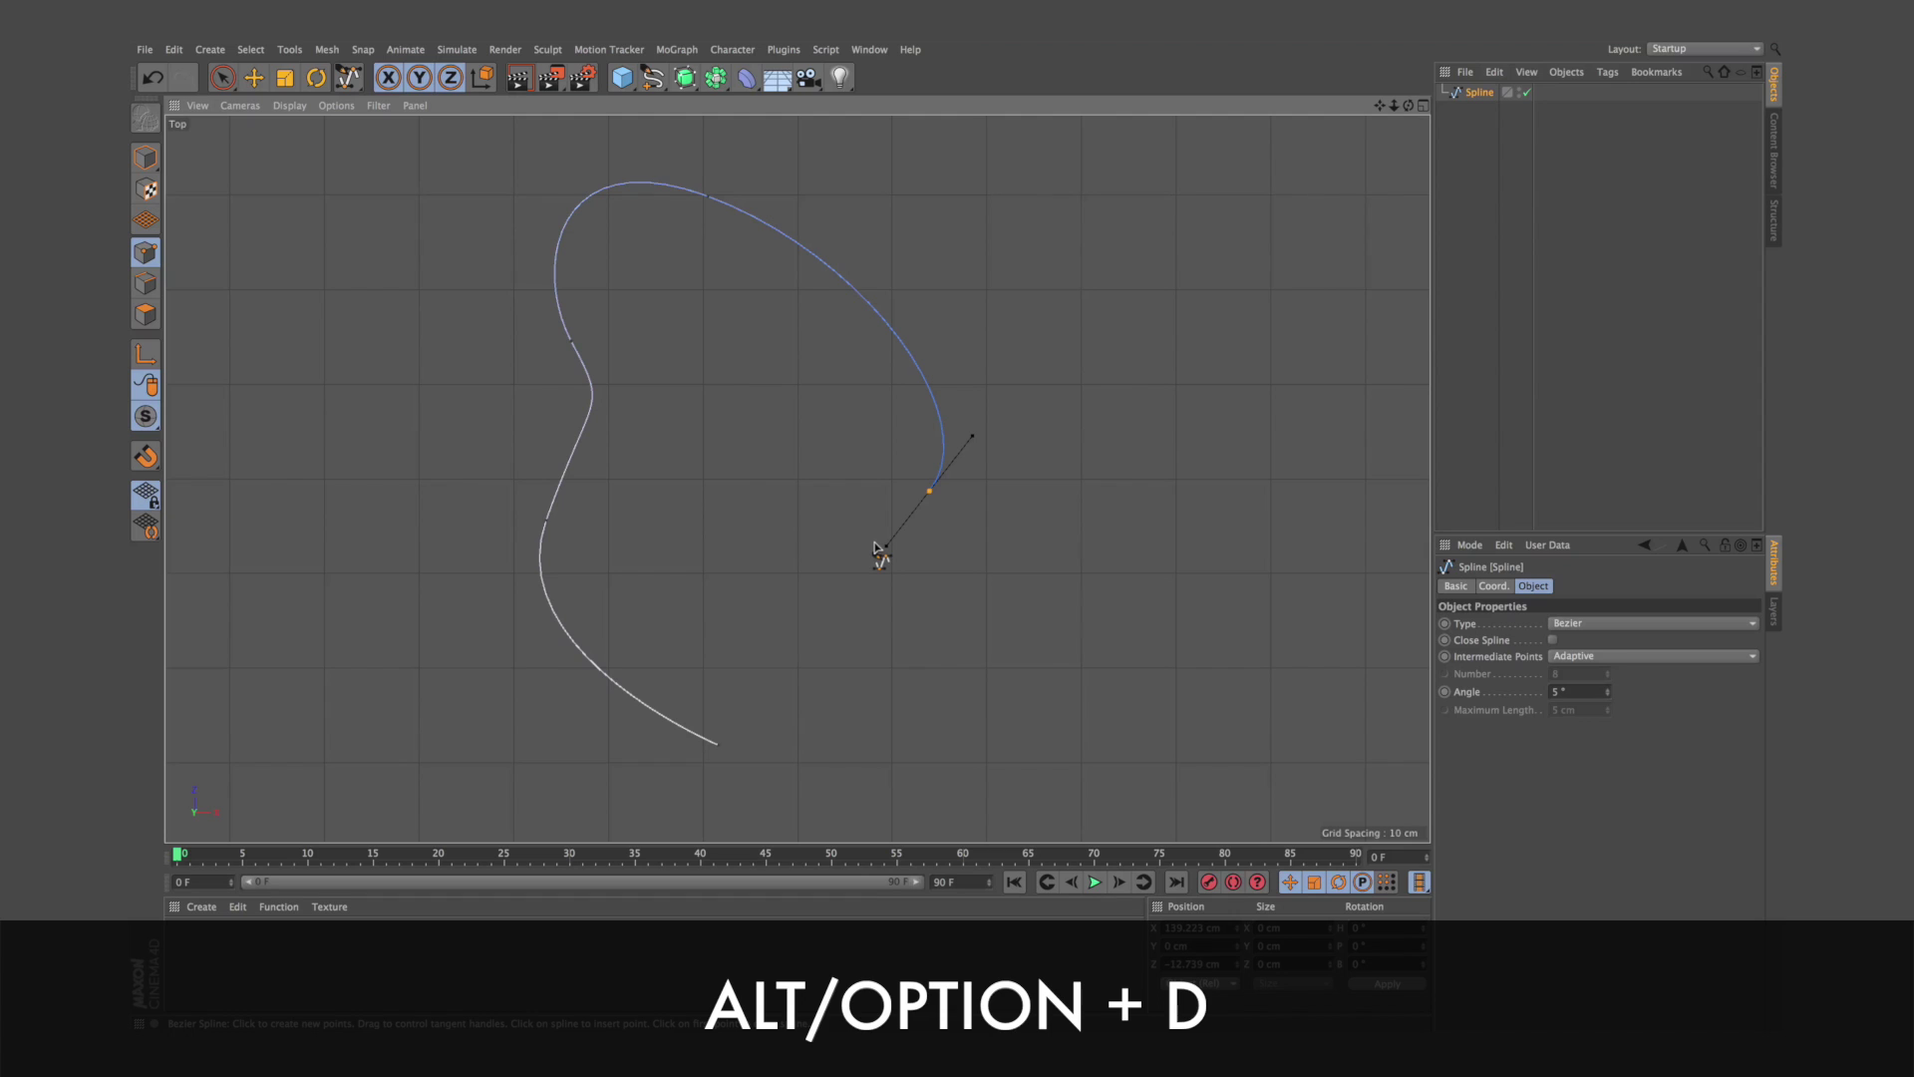
{"action": "key", "text": "alt+d"}
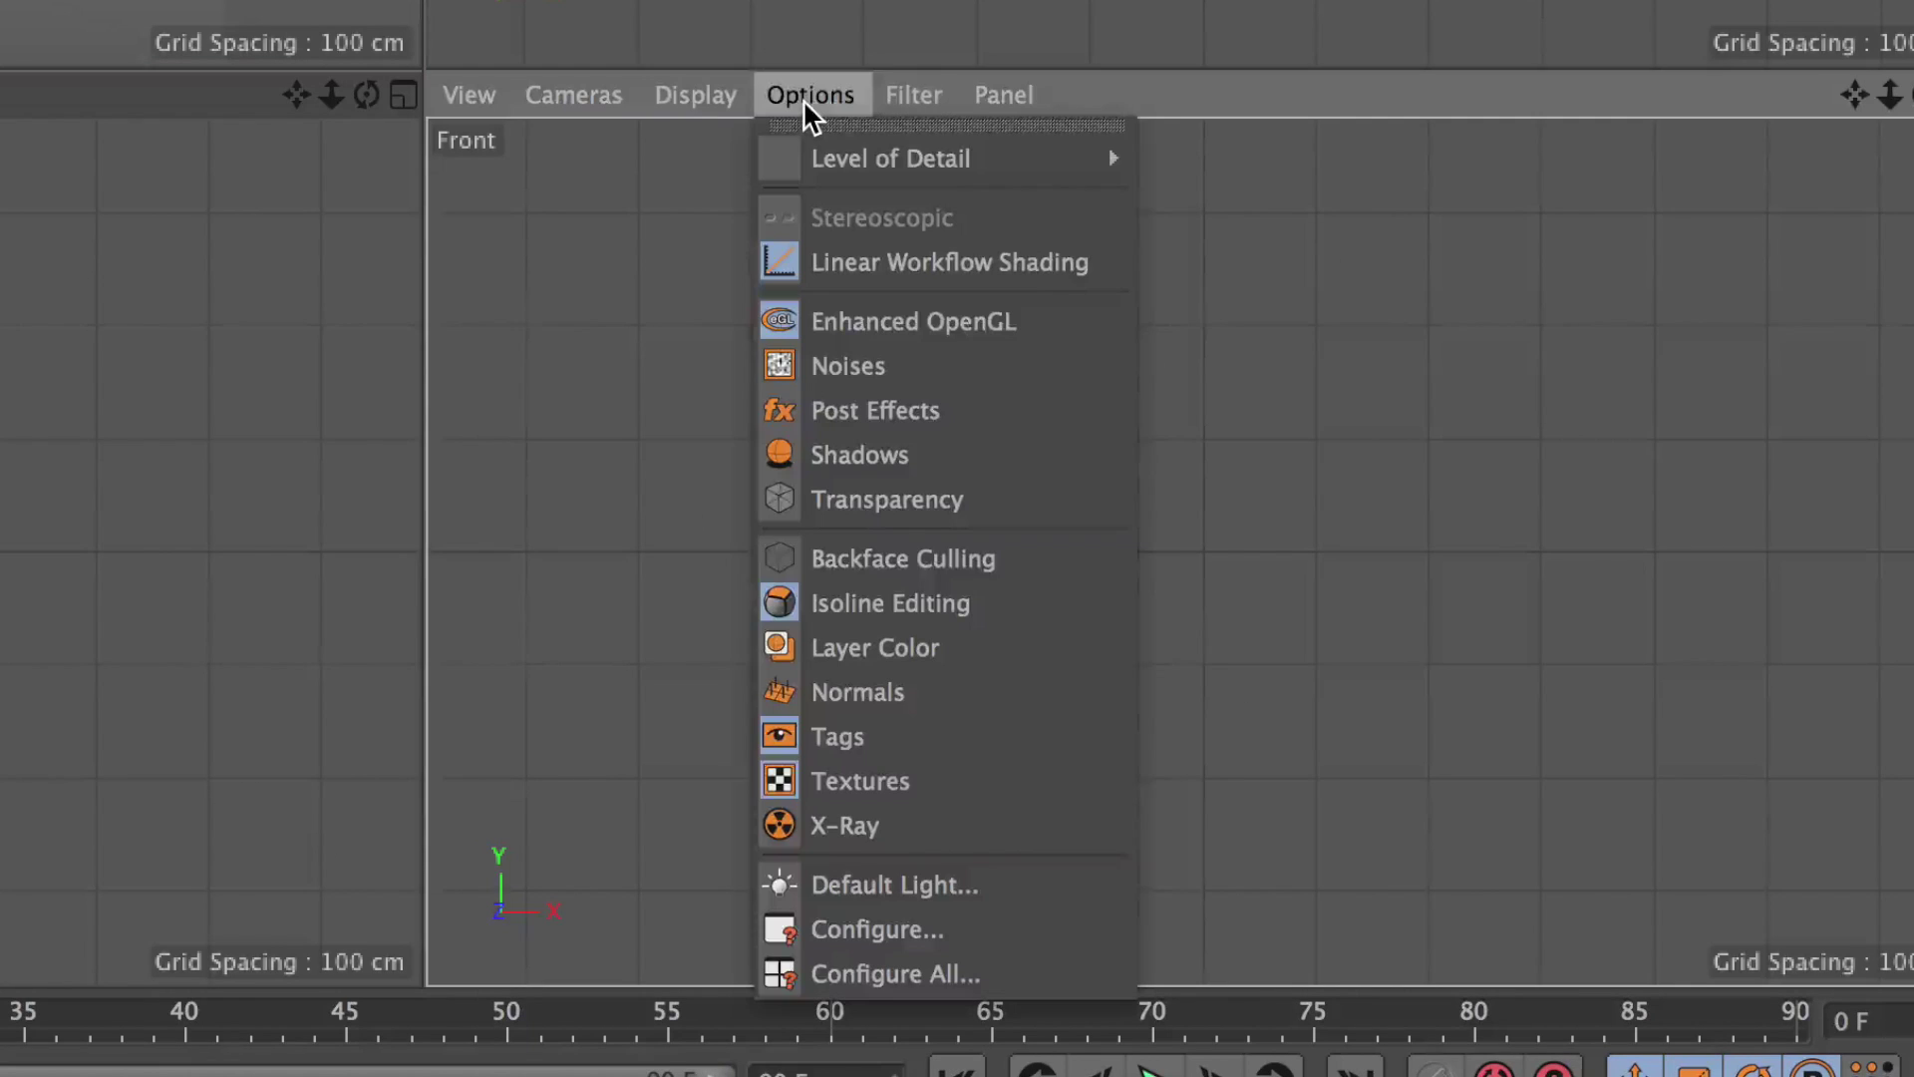
Step: Open the Front viewport's configuration on the Back tab for its background image
{"action": "left_click", "coordinate": [1019, 928]}
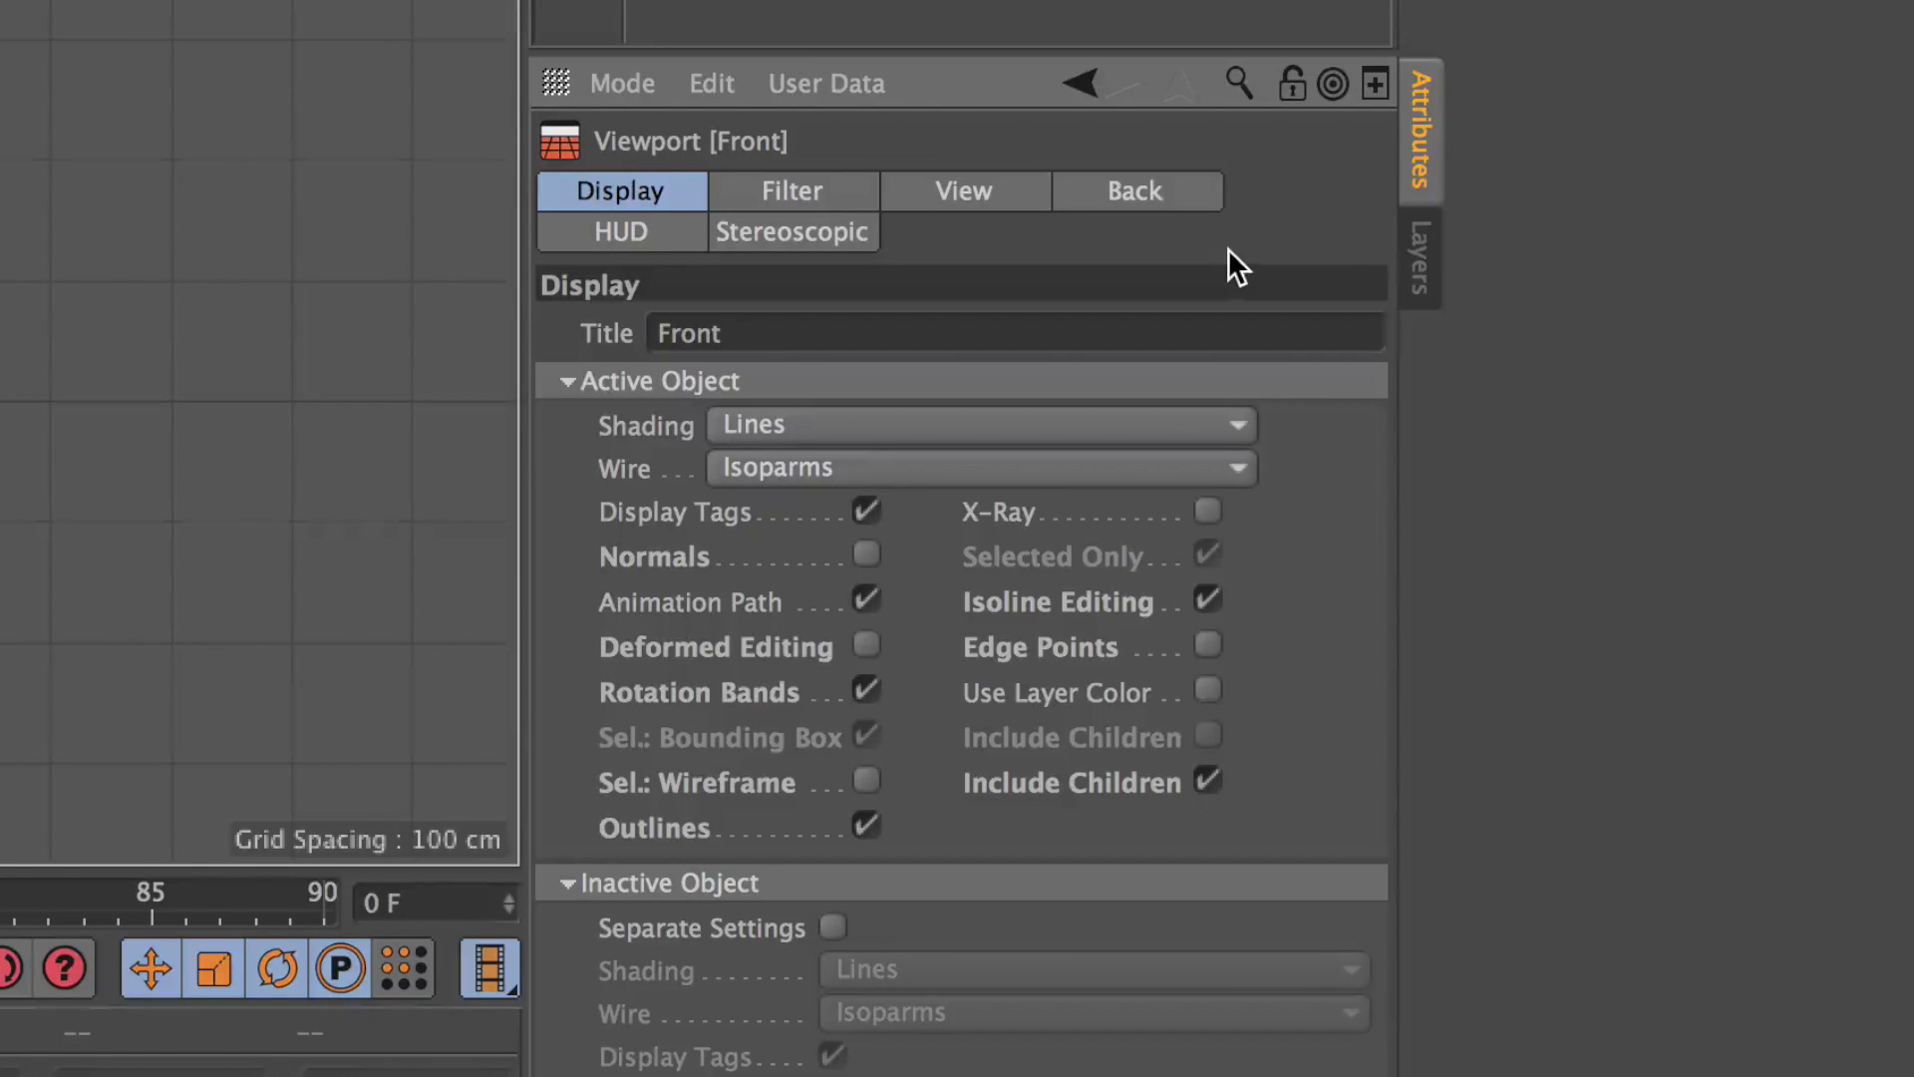
{"action": "left_click", "coordinate": [1197, 197]}
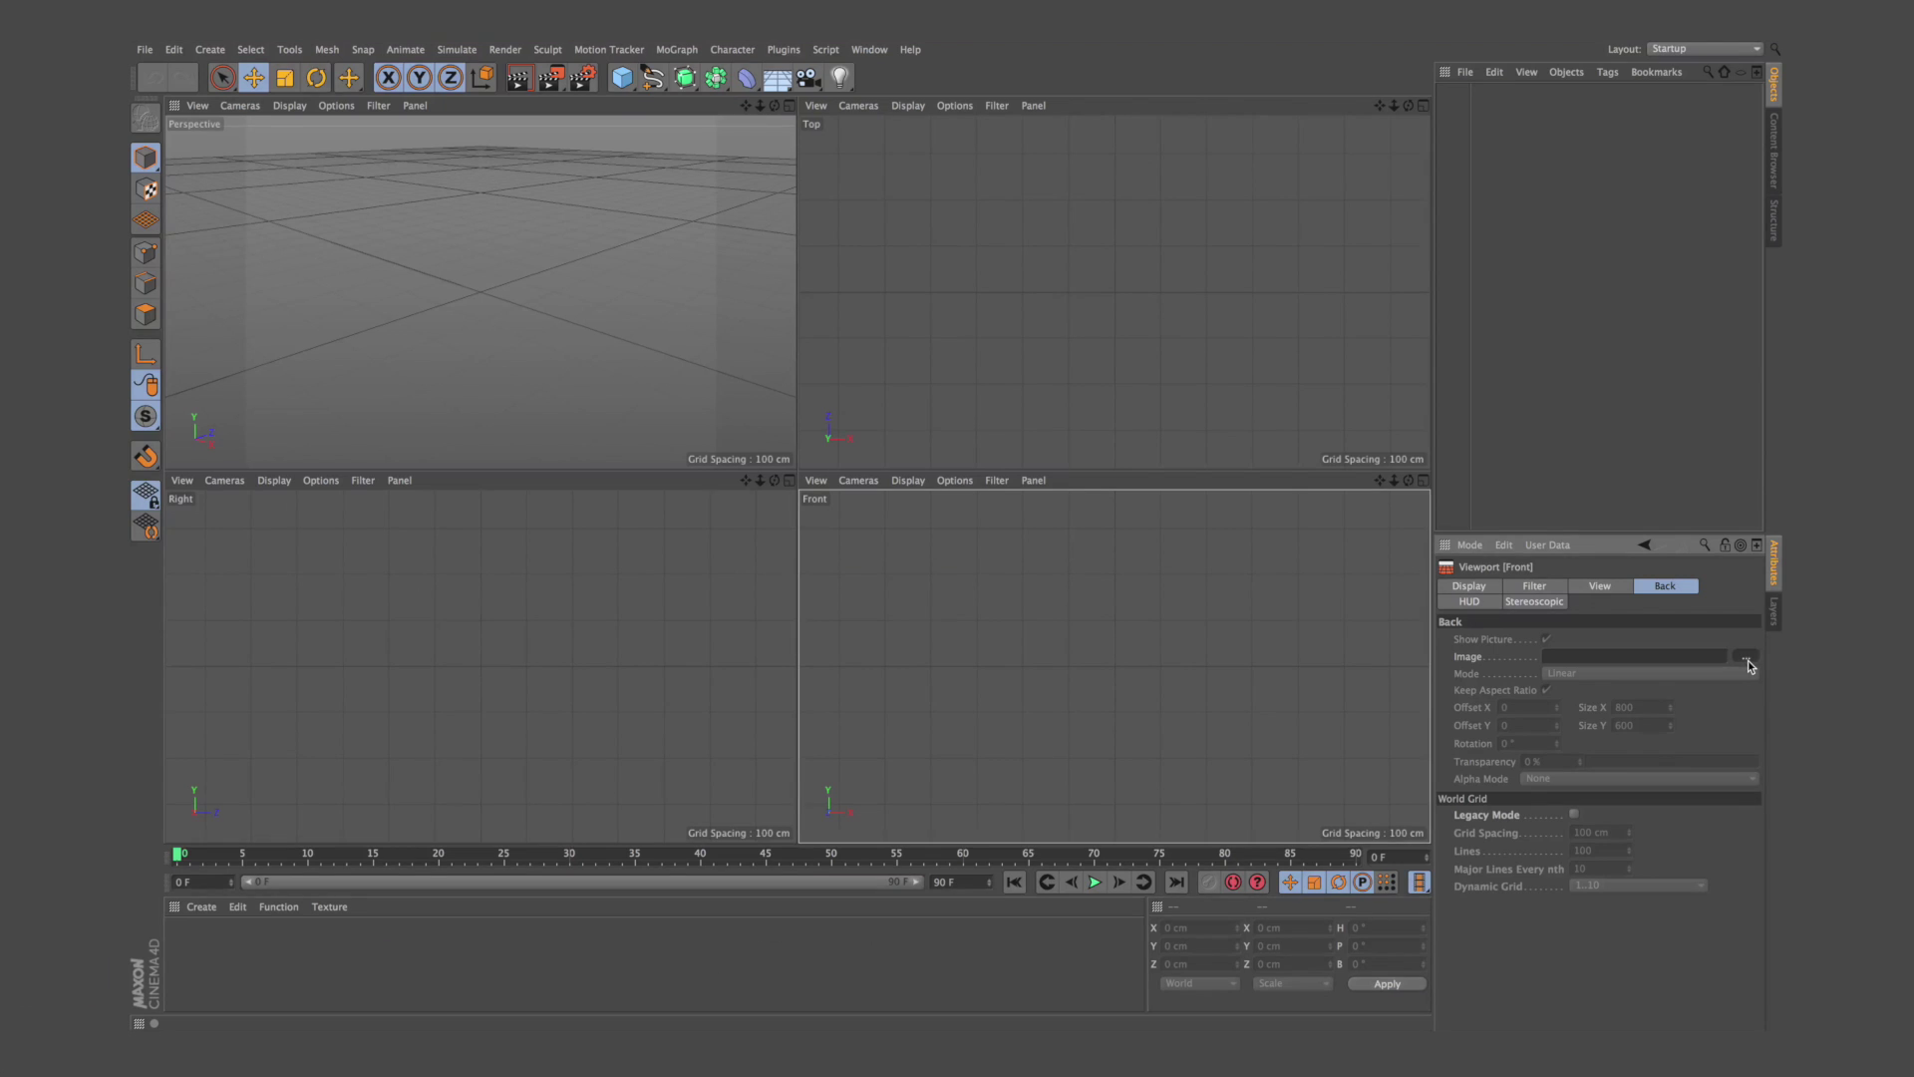
Step: Load Best Banana in the World.jpg as the front background with Offset X -28 and Size X 782
{"action": "left_click", "coordinate": [1750, 666]}
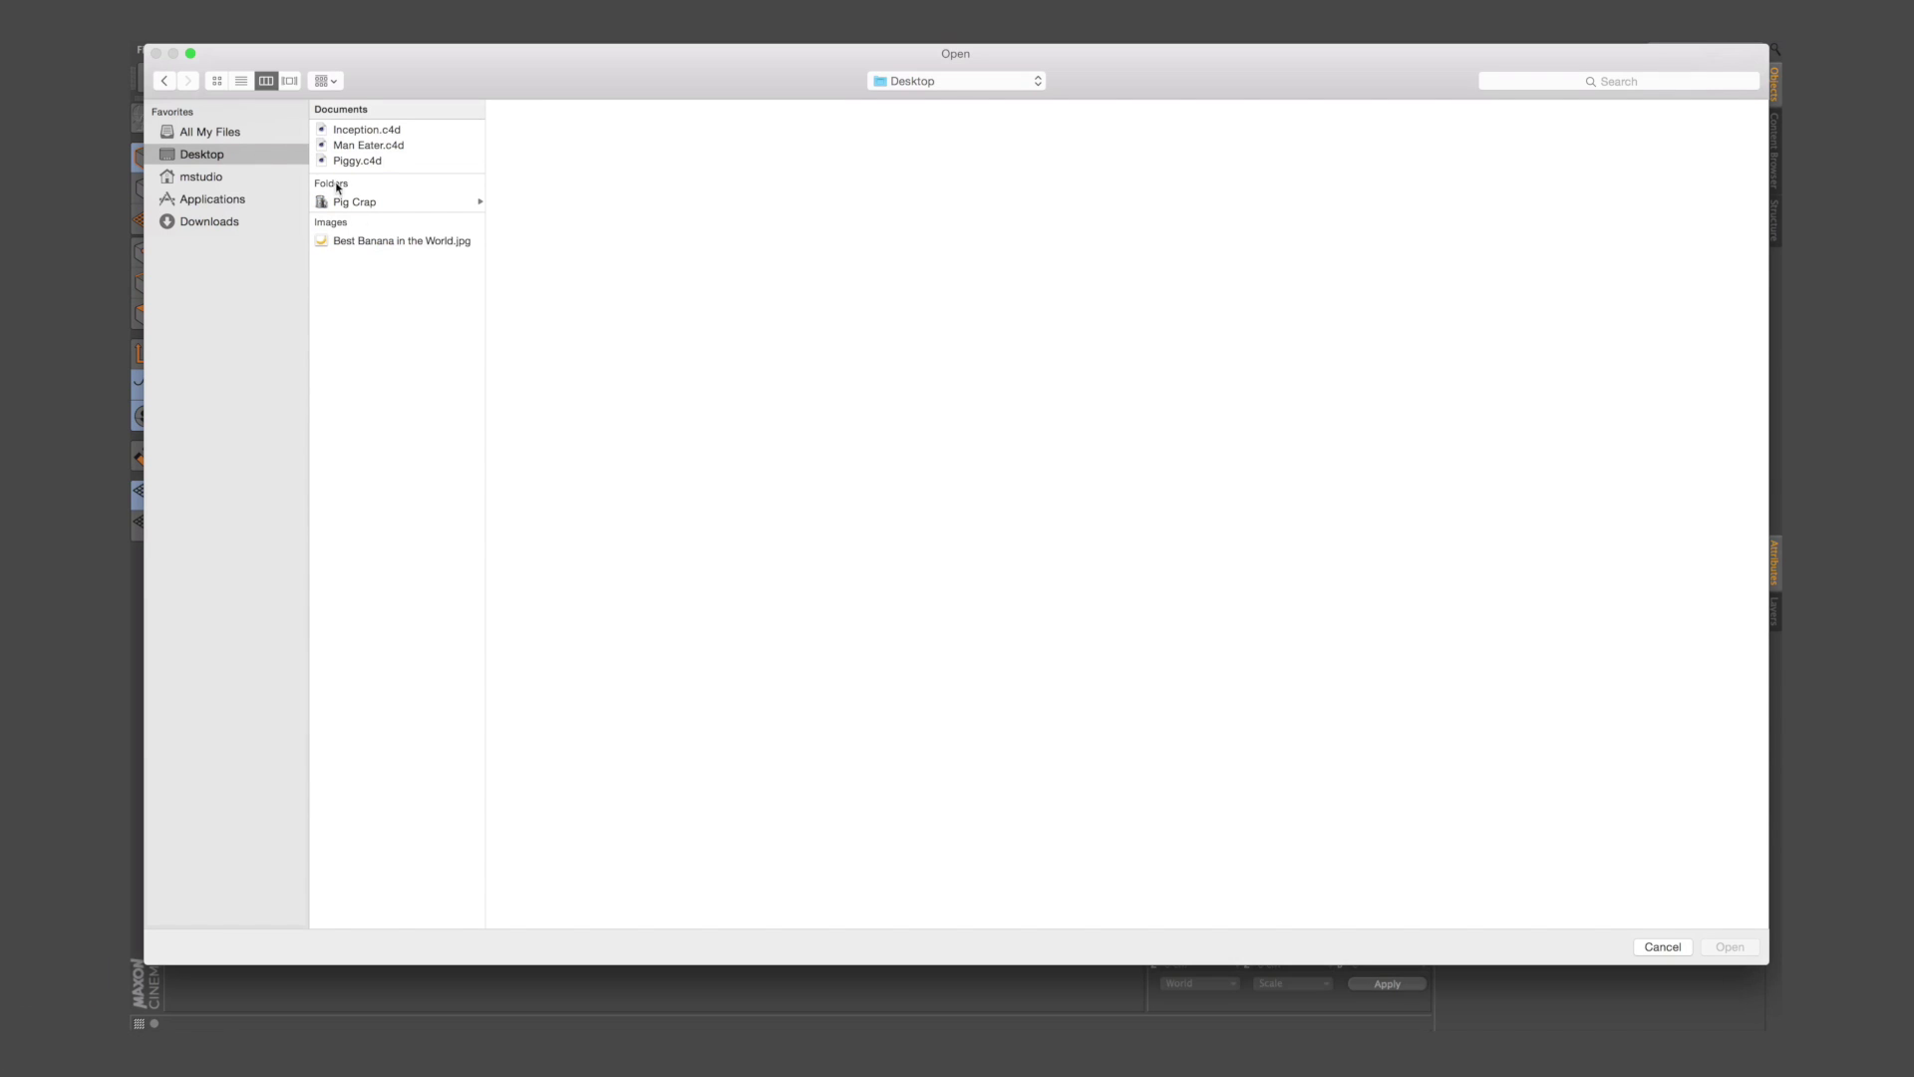
{"action": "left_click", "coordinate": [380, 242]}
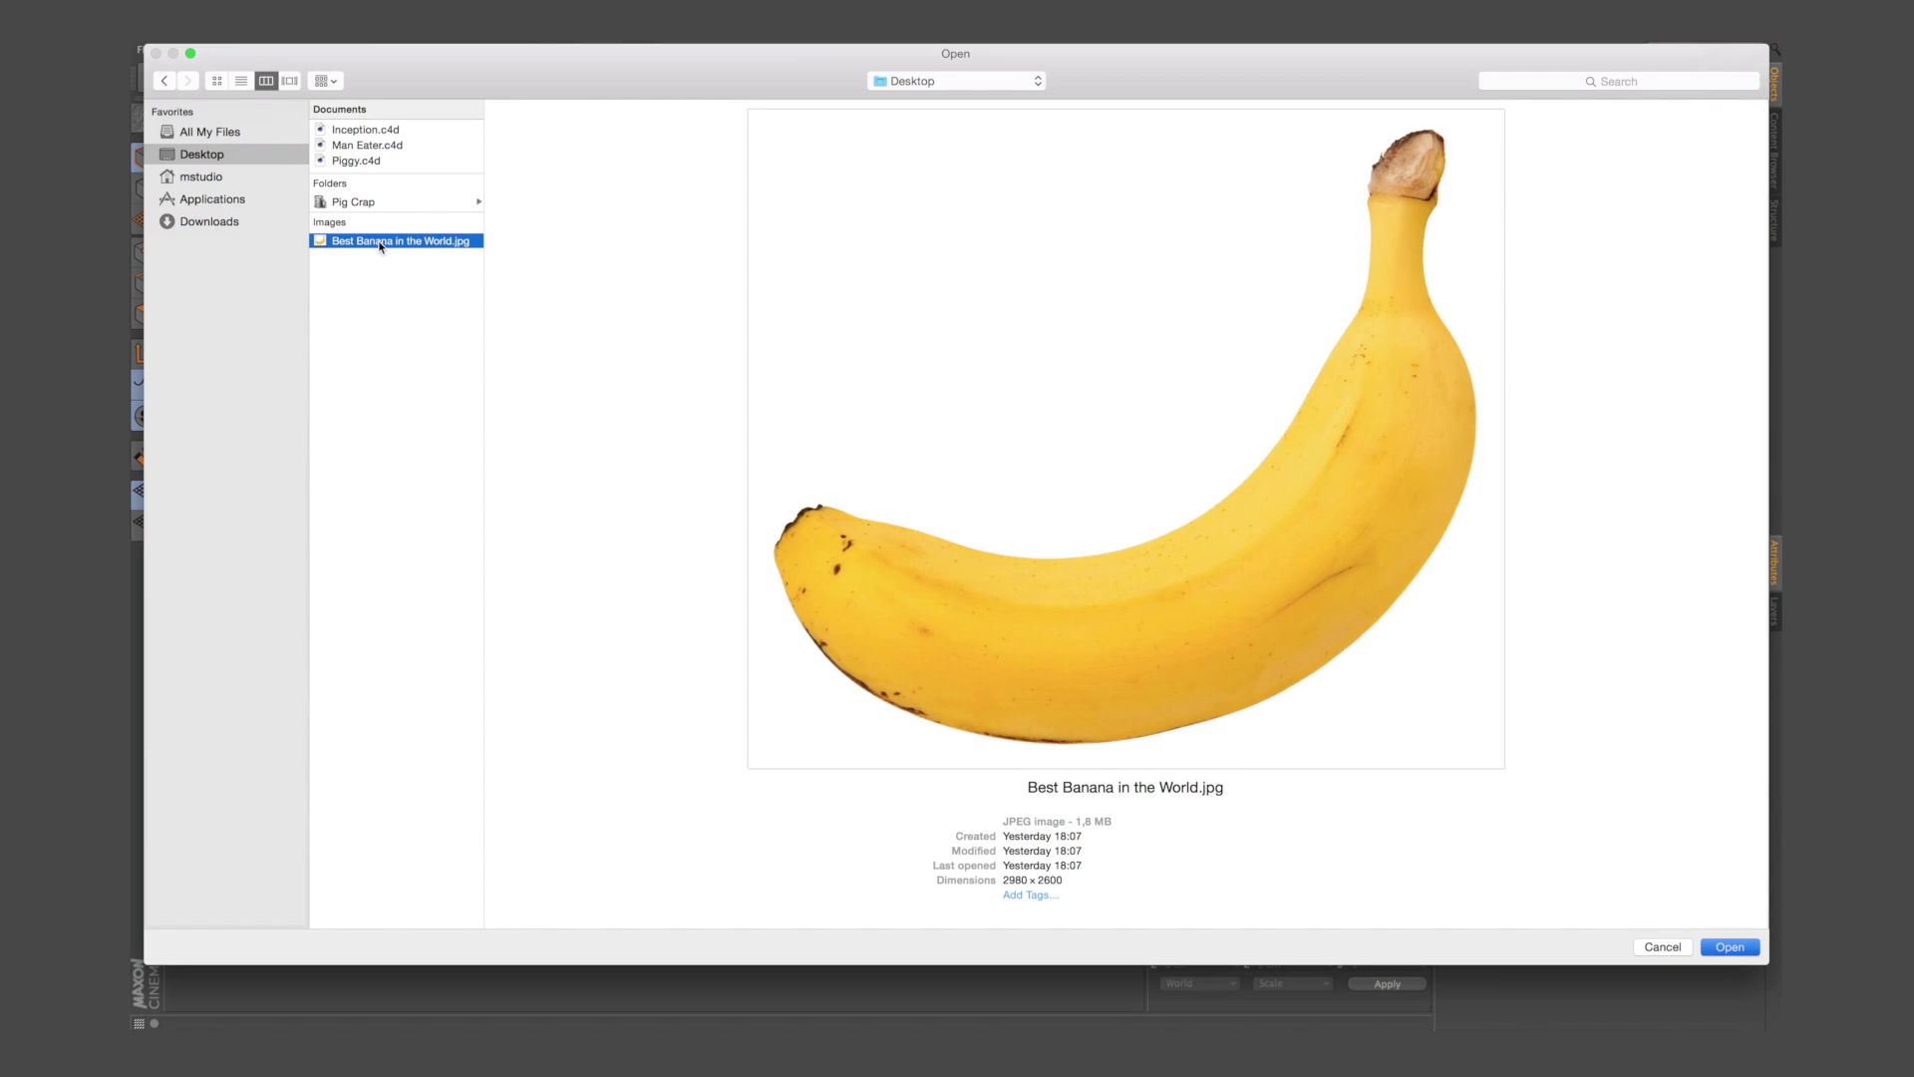
{"action": "key", "text": "Return"}
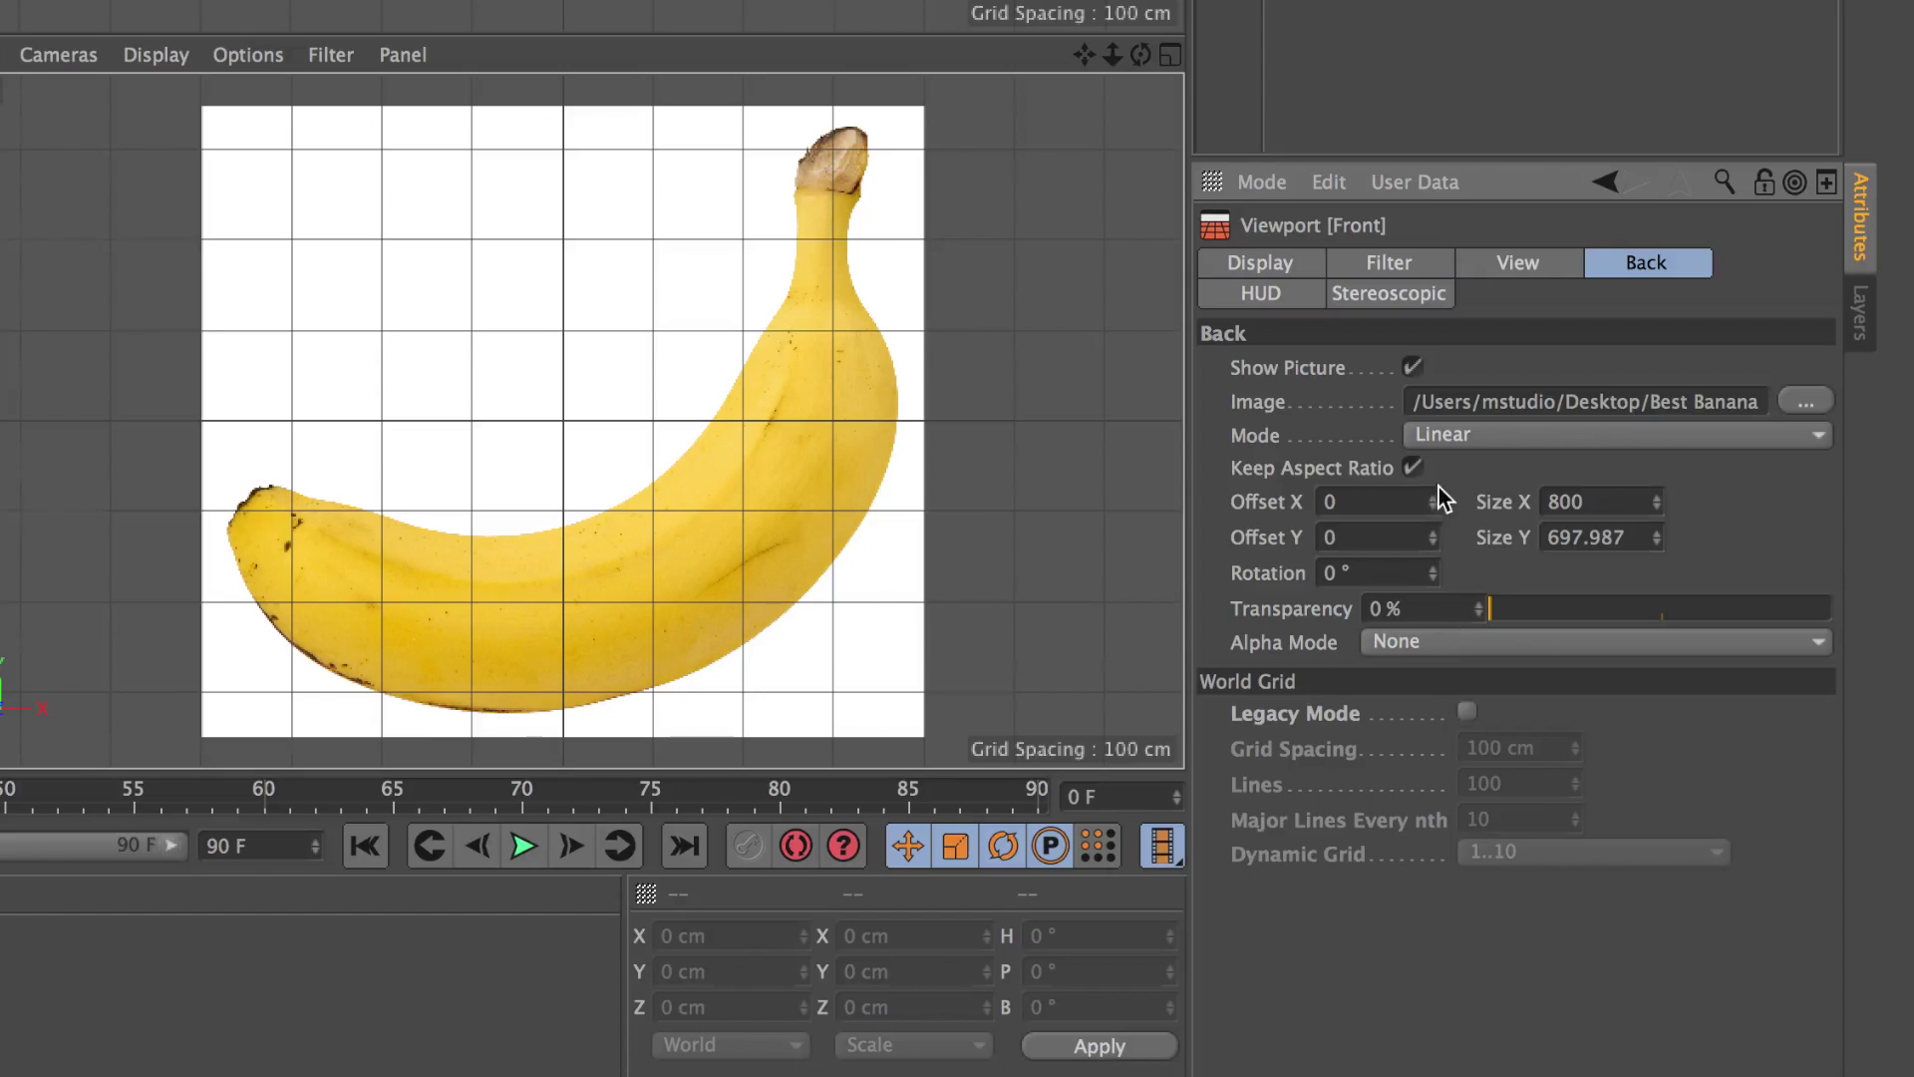
{"action": "mouse_move", "coordinate": [1556, 707]}
{"action": "left_mouse_down"}
{"action": "mouse_move", "coordinate": [1589, 707]}
{"action": "mouse_move", "coordinate": [1554, 707]}
{"action": "left_mouse_up"}
{"action": "mouse_move", "coordinate": [1643, 494]}
{"action": "left_mouse_down"}
{"action": "mouse_move", "coordinate": [1555, 494]}
{"action": "mouse_move", "coordinate": [1706, 507]}
{"action": "mouse_move", "coordinate": [1514, 507]}
{"action": "mouse_move", "coordinate": [1636, 507]}
{"action": "left_mouse_up"}
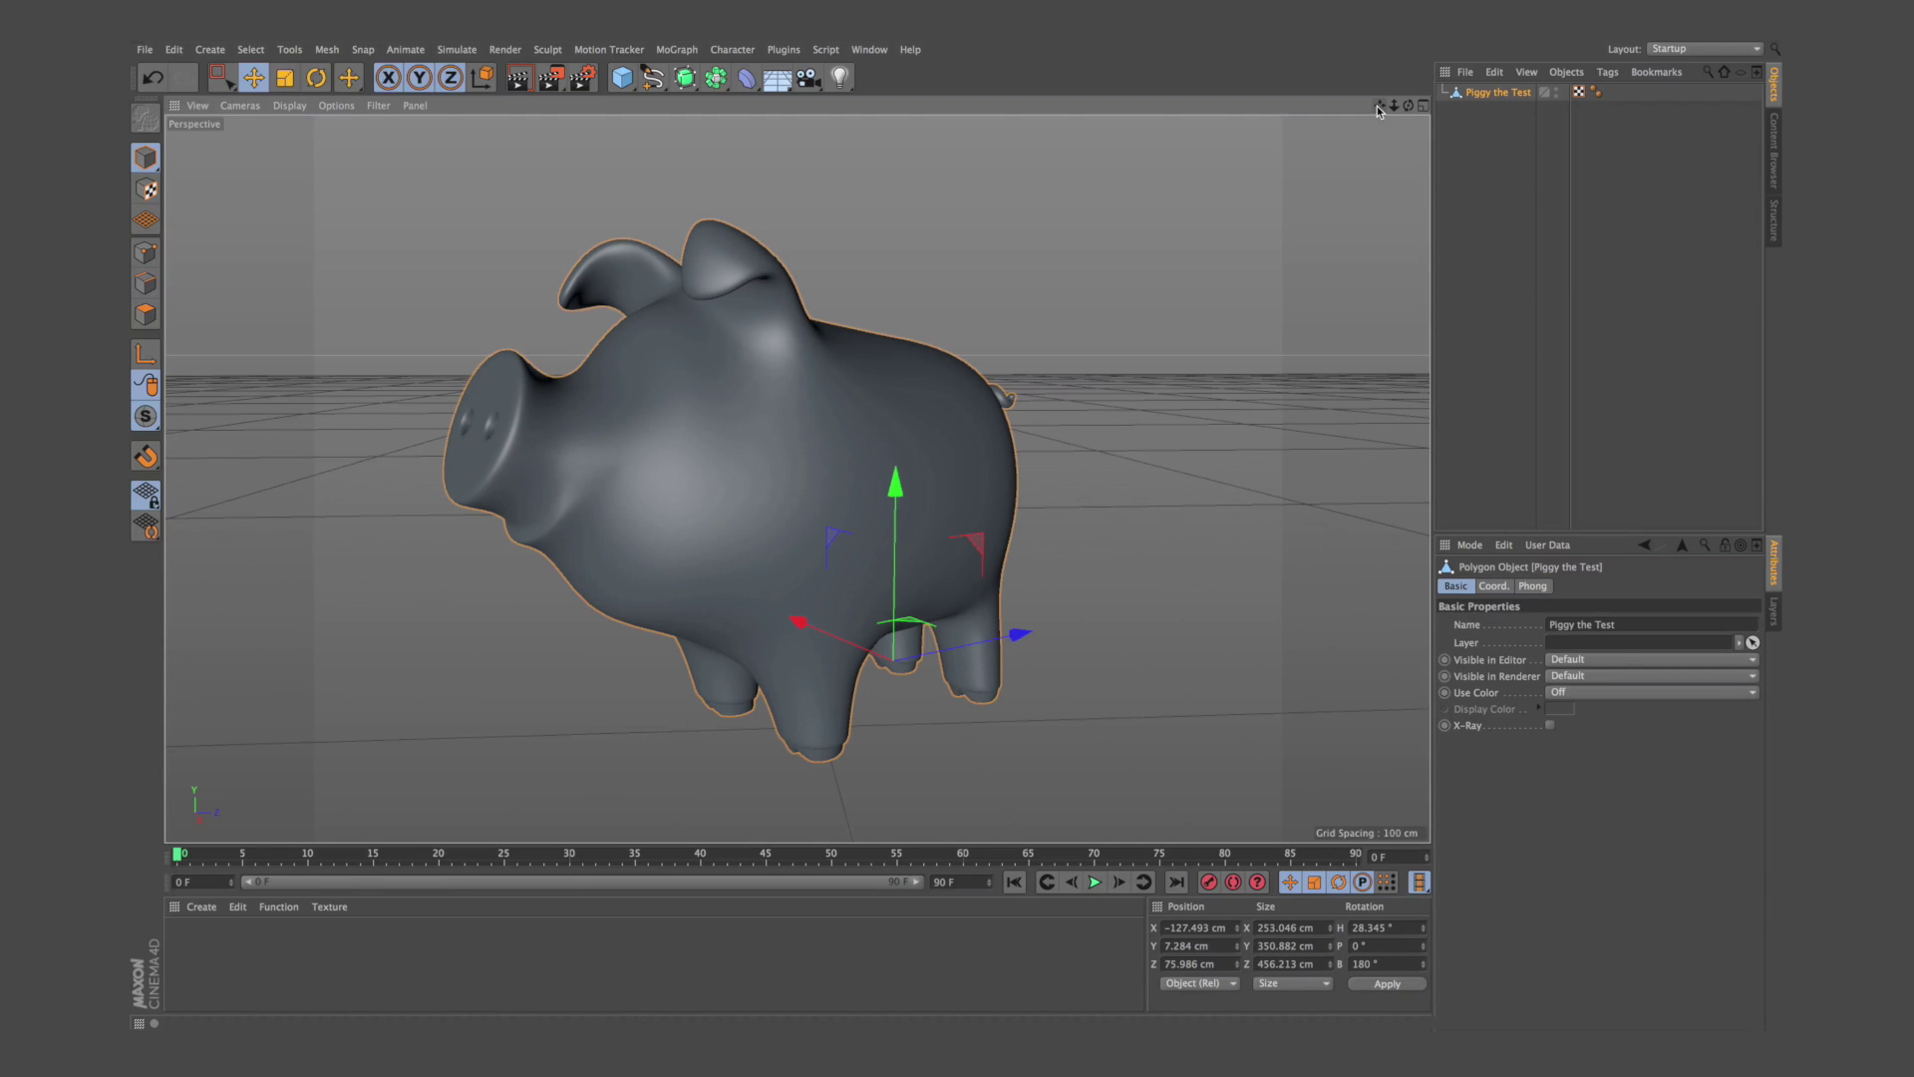
Step: Orbit the Perspective view to see the pig's side and curly tail
{"action": "left_click_drag", "start_coordinate": [1407, 106], "coordinate": [1362, 113]}
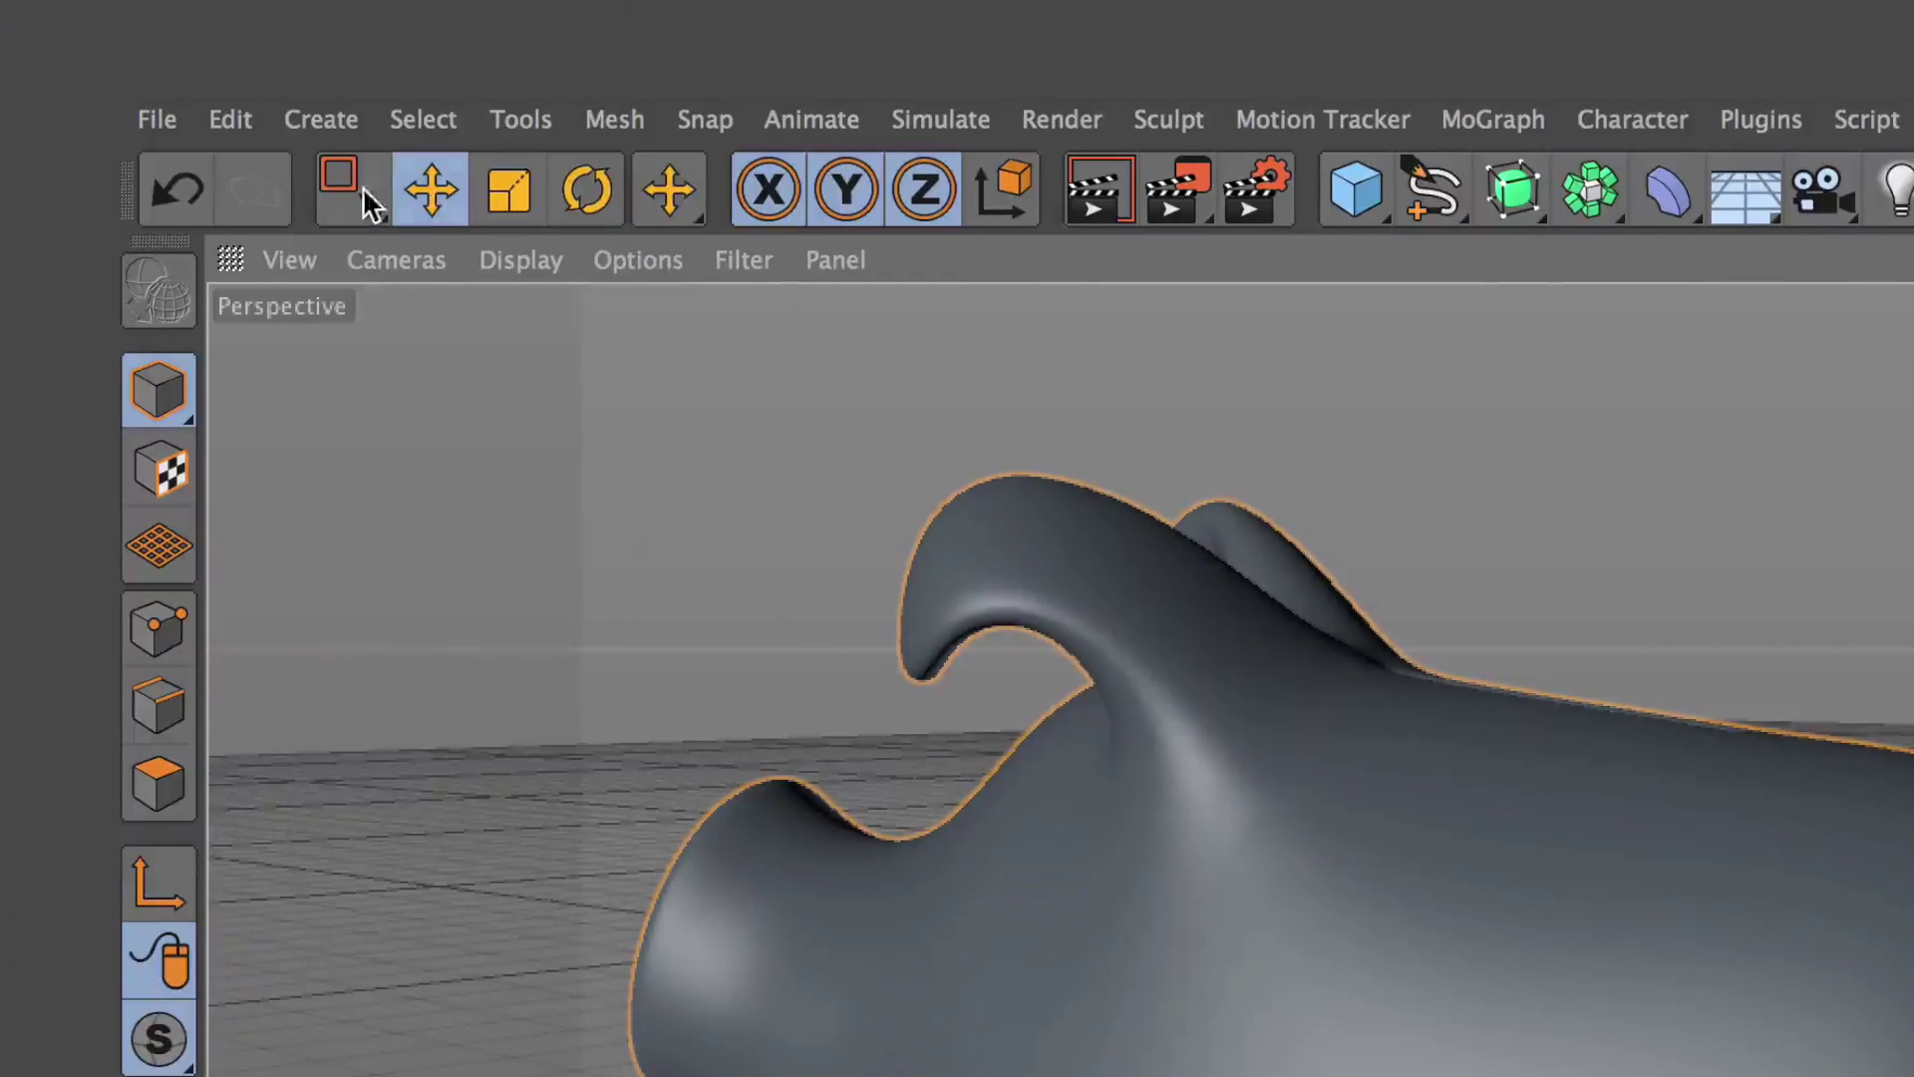
Step: Paint-select the pig's tail polygons with Live Selection in Polygons mode
{"action": "left_click", "coordinate": [357, 206]}
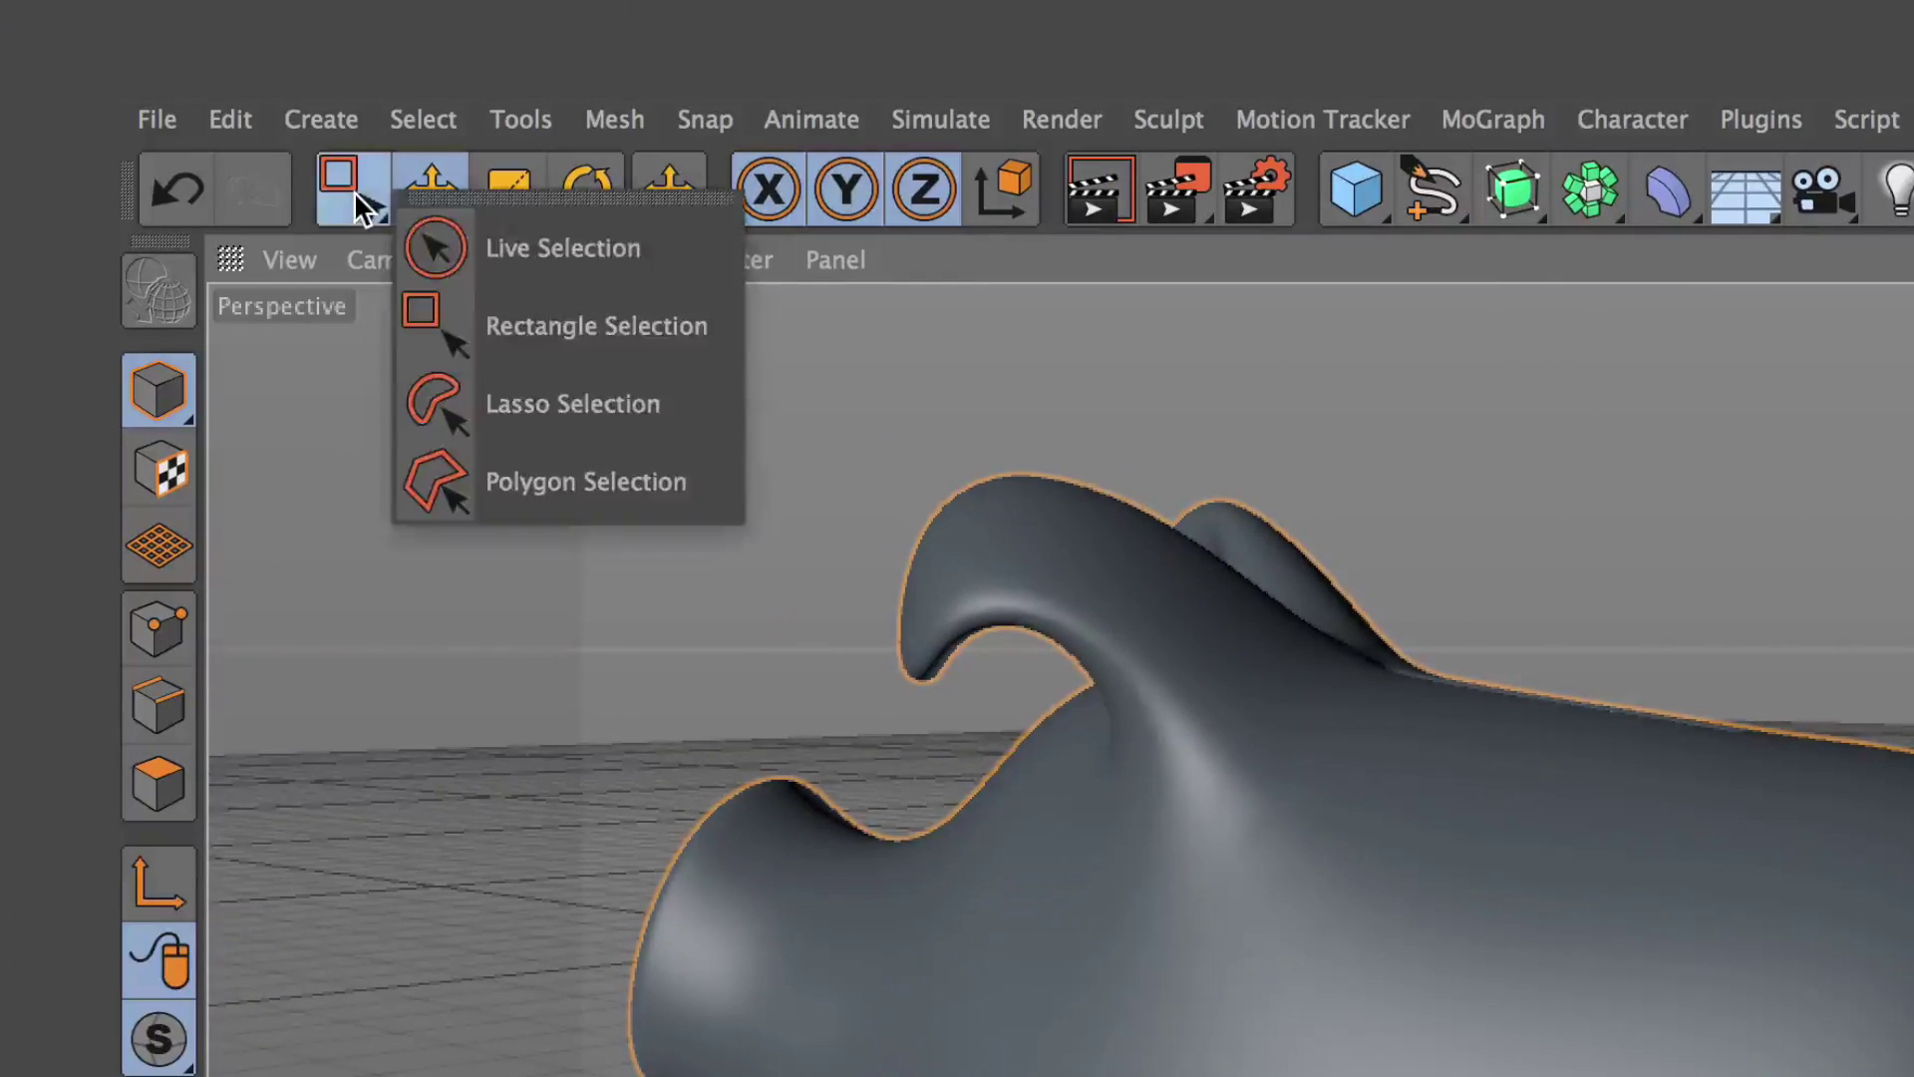
{"action": "left_click", "coordinate": [483, 246]}
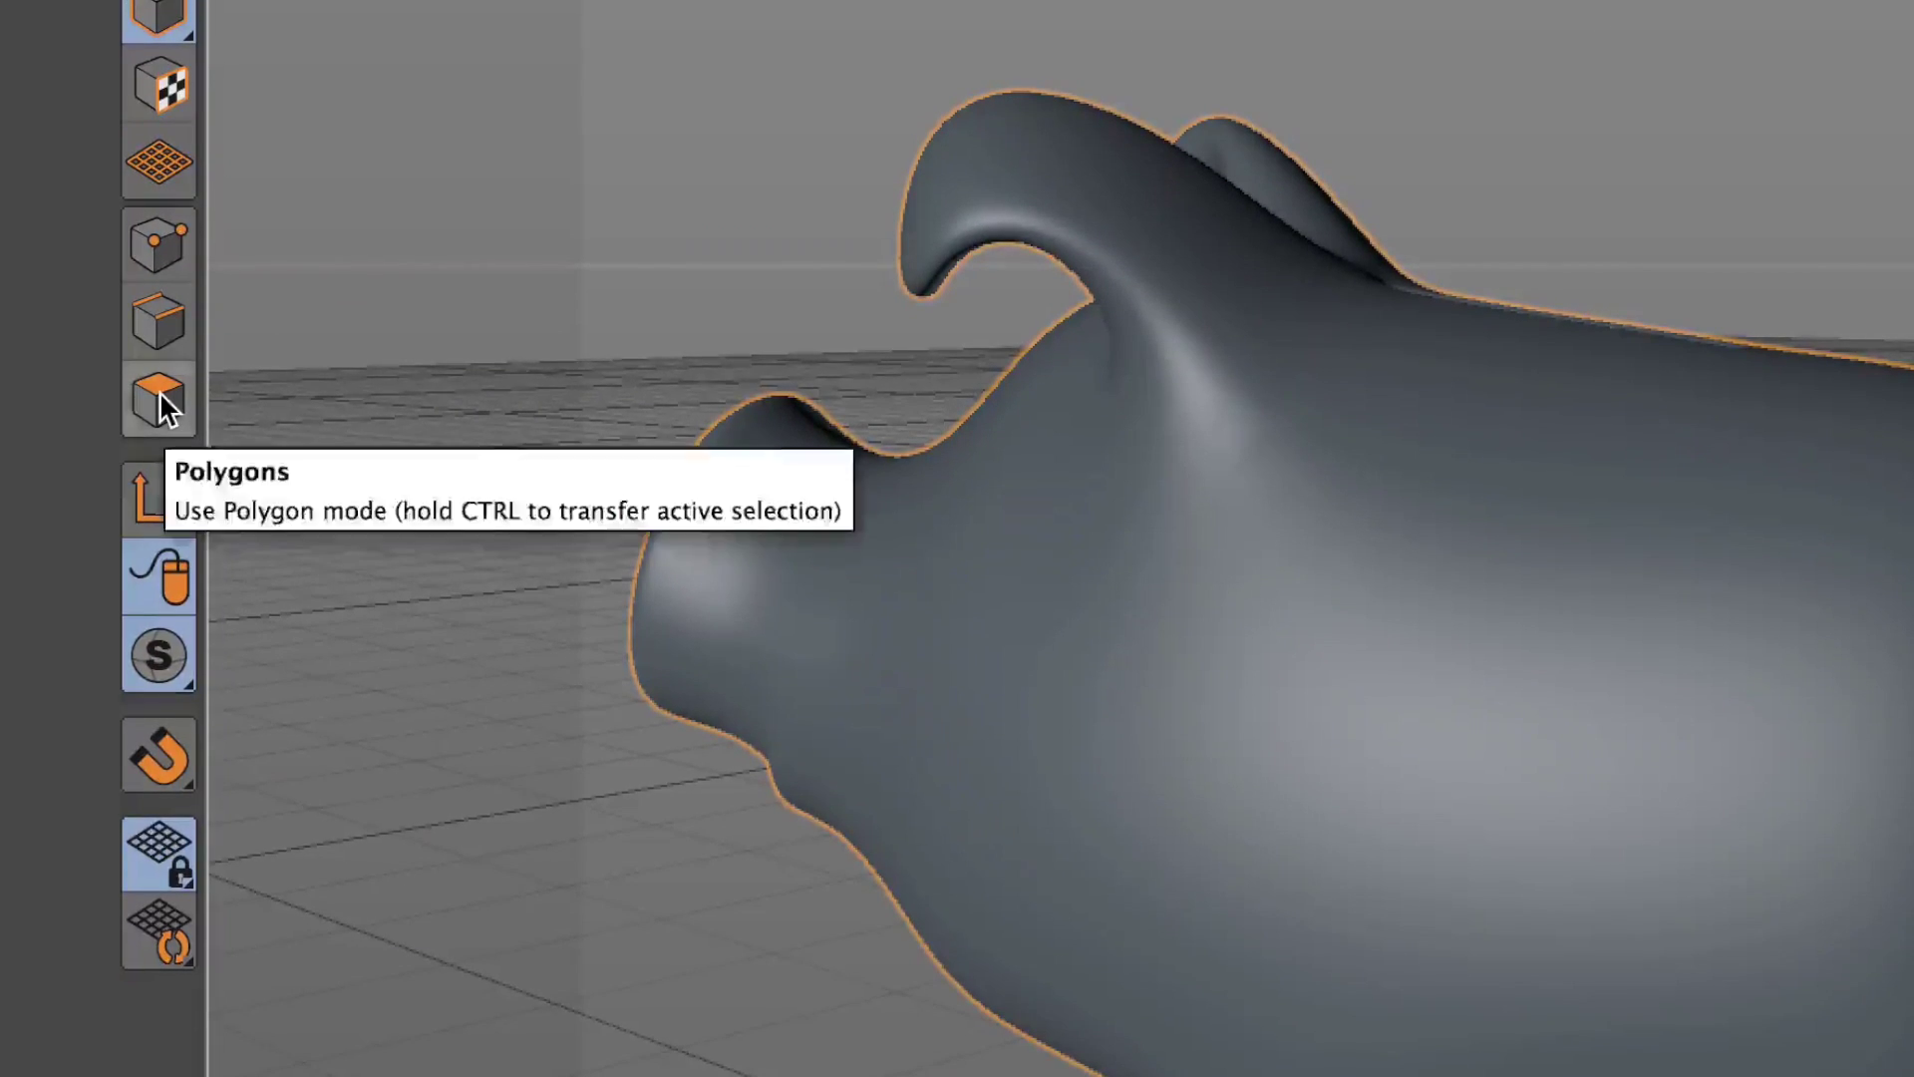
{"action": "left_click", "coordinate": [159, 775]}
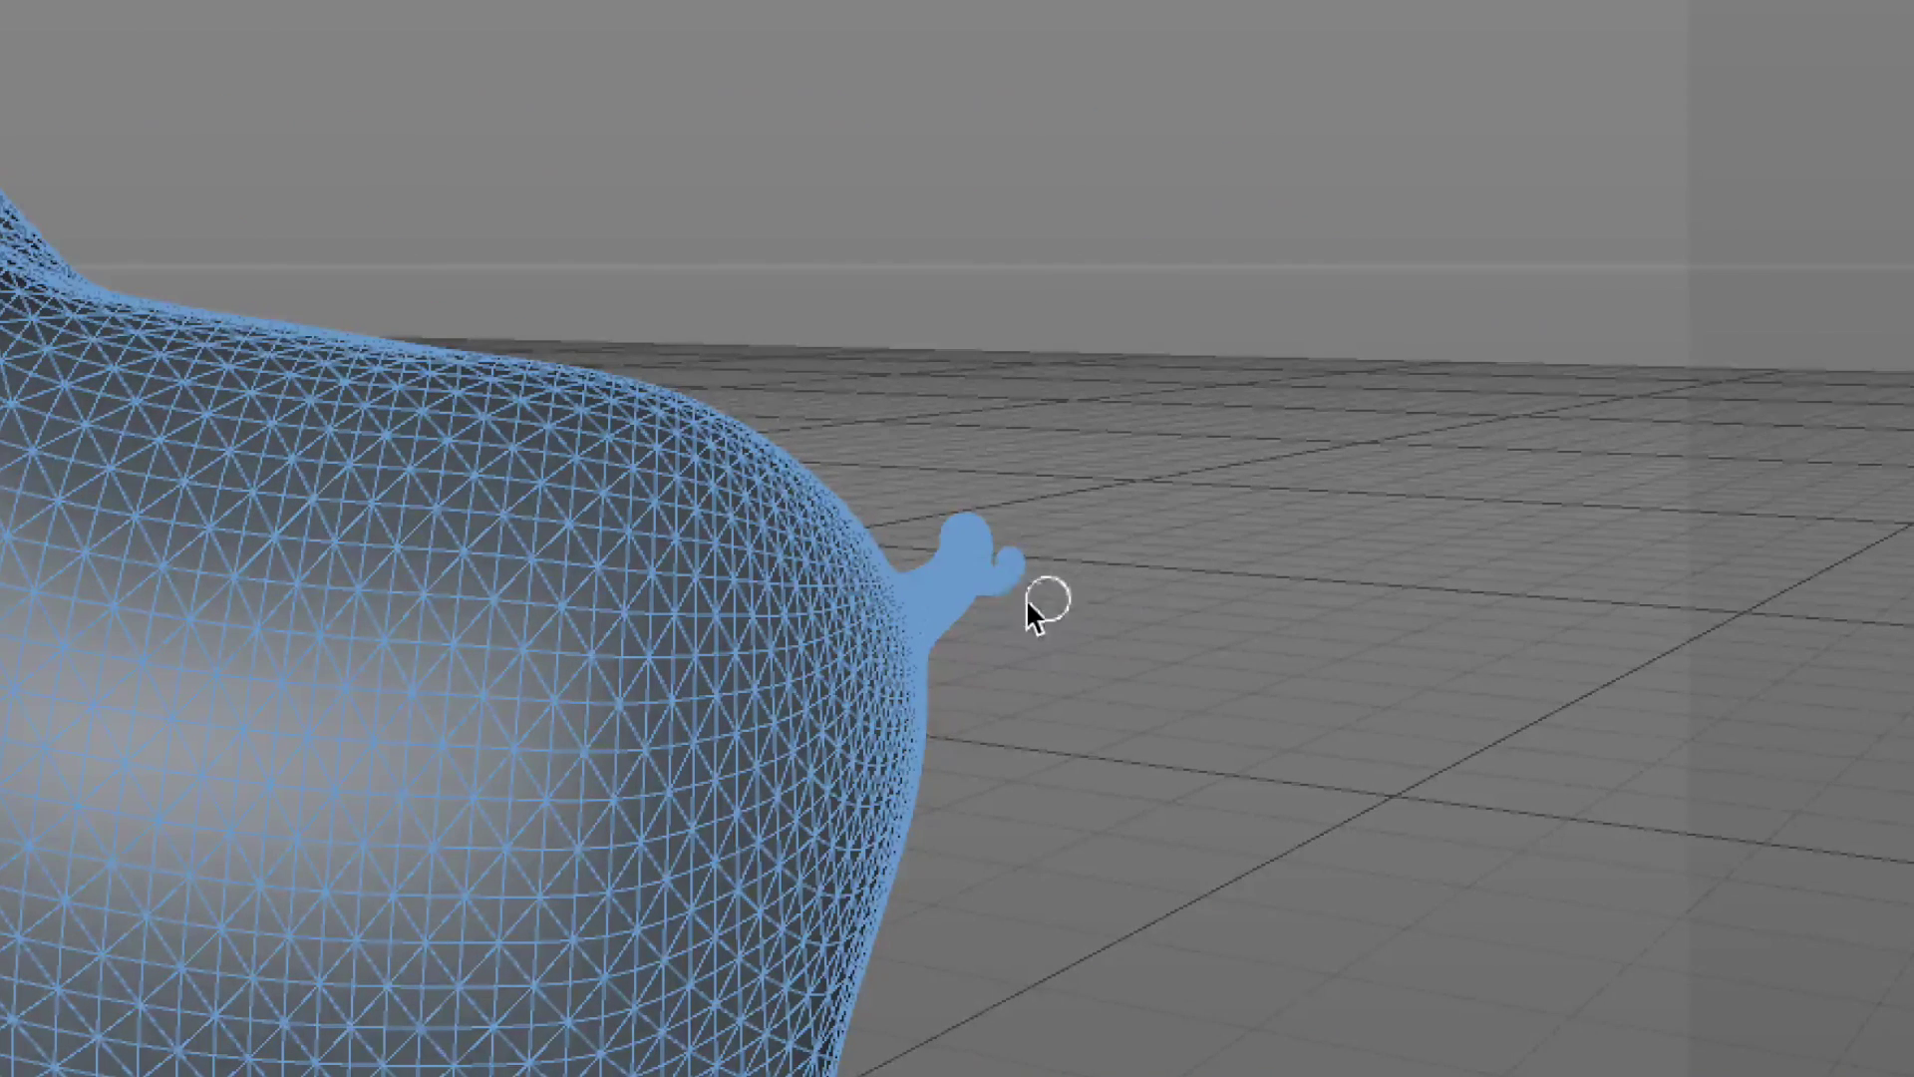
{"action": "left_click", "coordinate": [967, 518]}
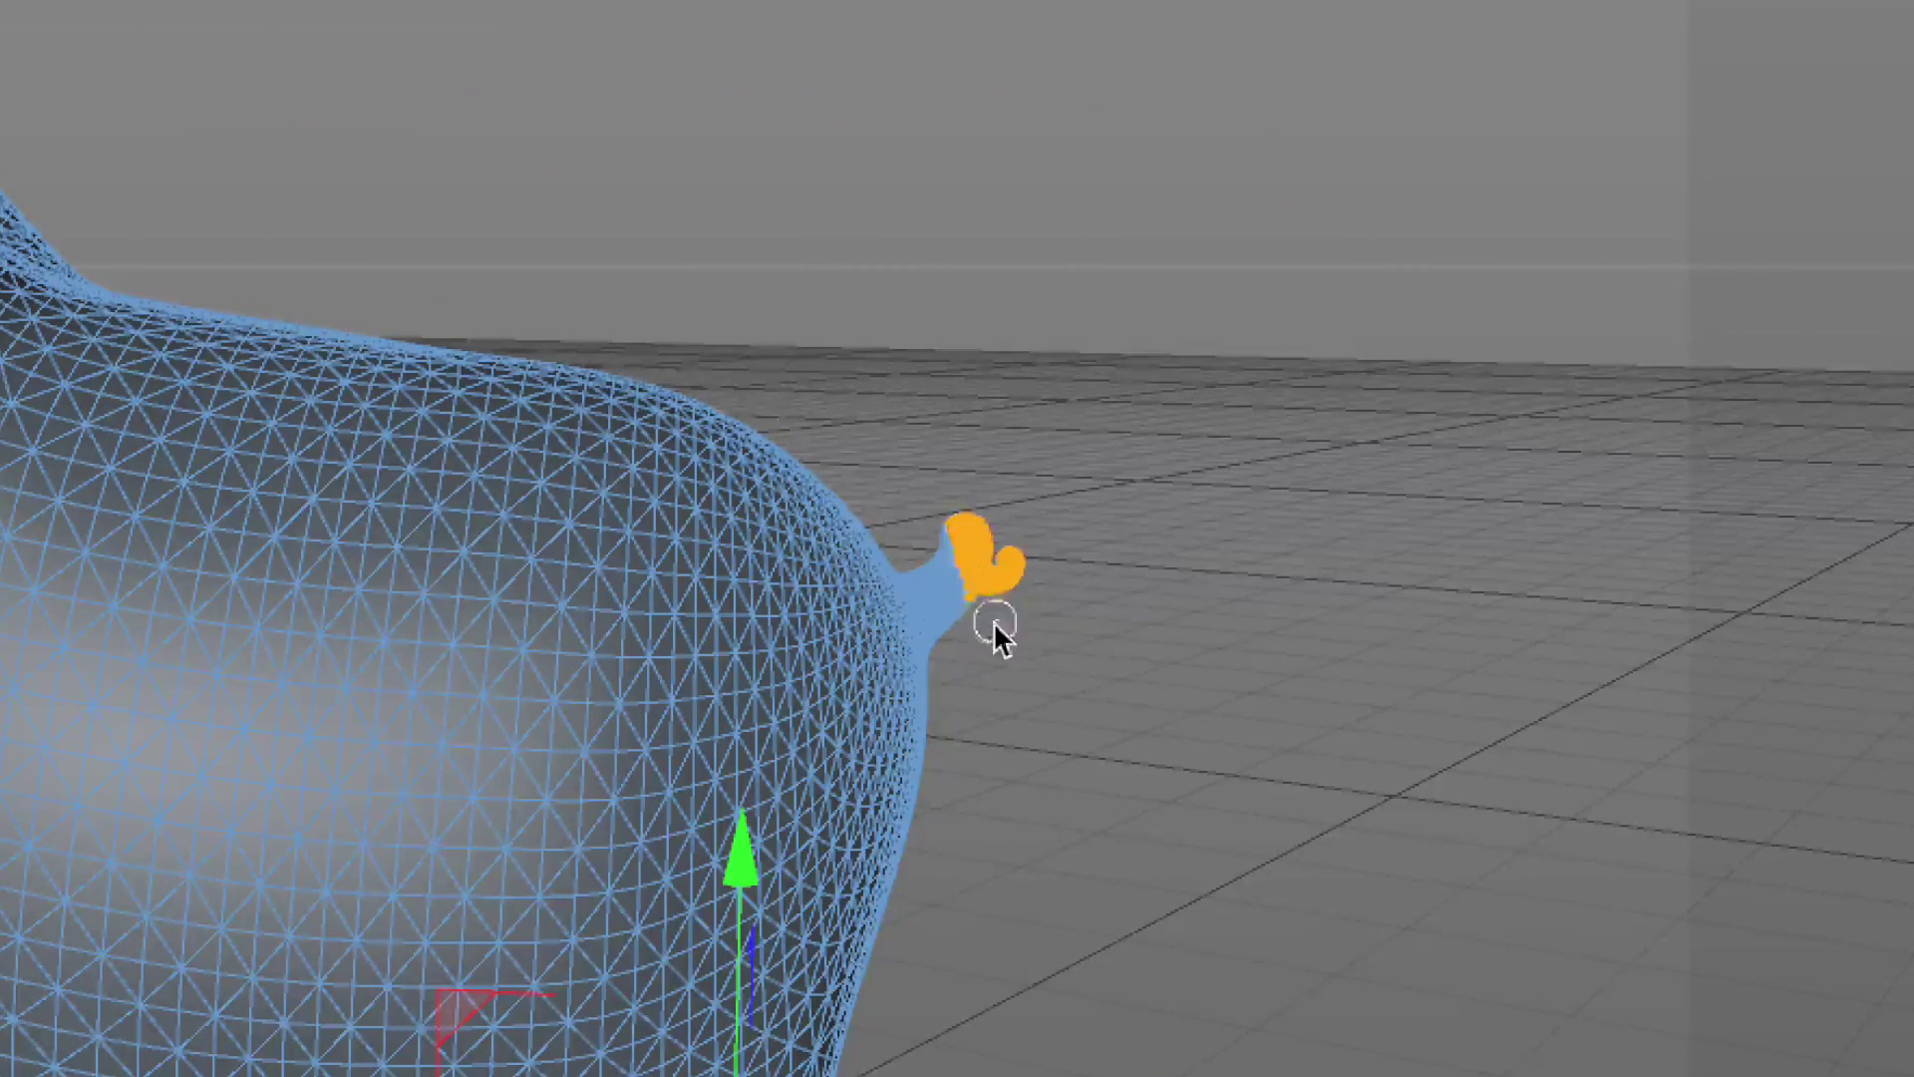
{"action": "left_click_drag", "start_coordinate": [993, 620], "coordinate": [936, 515]}
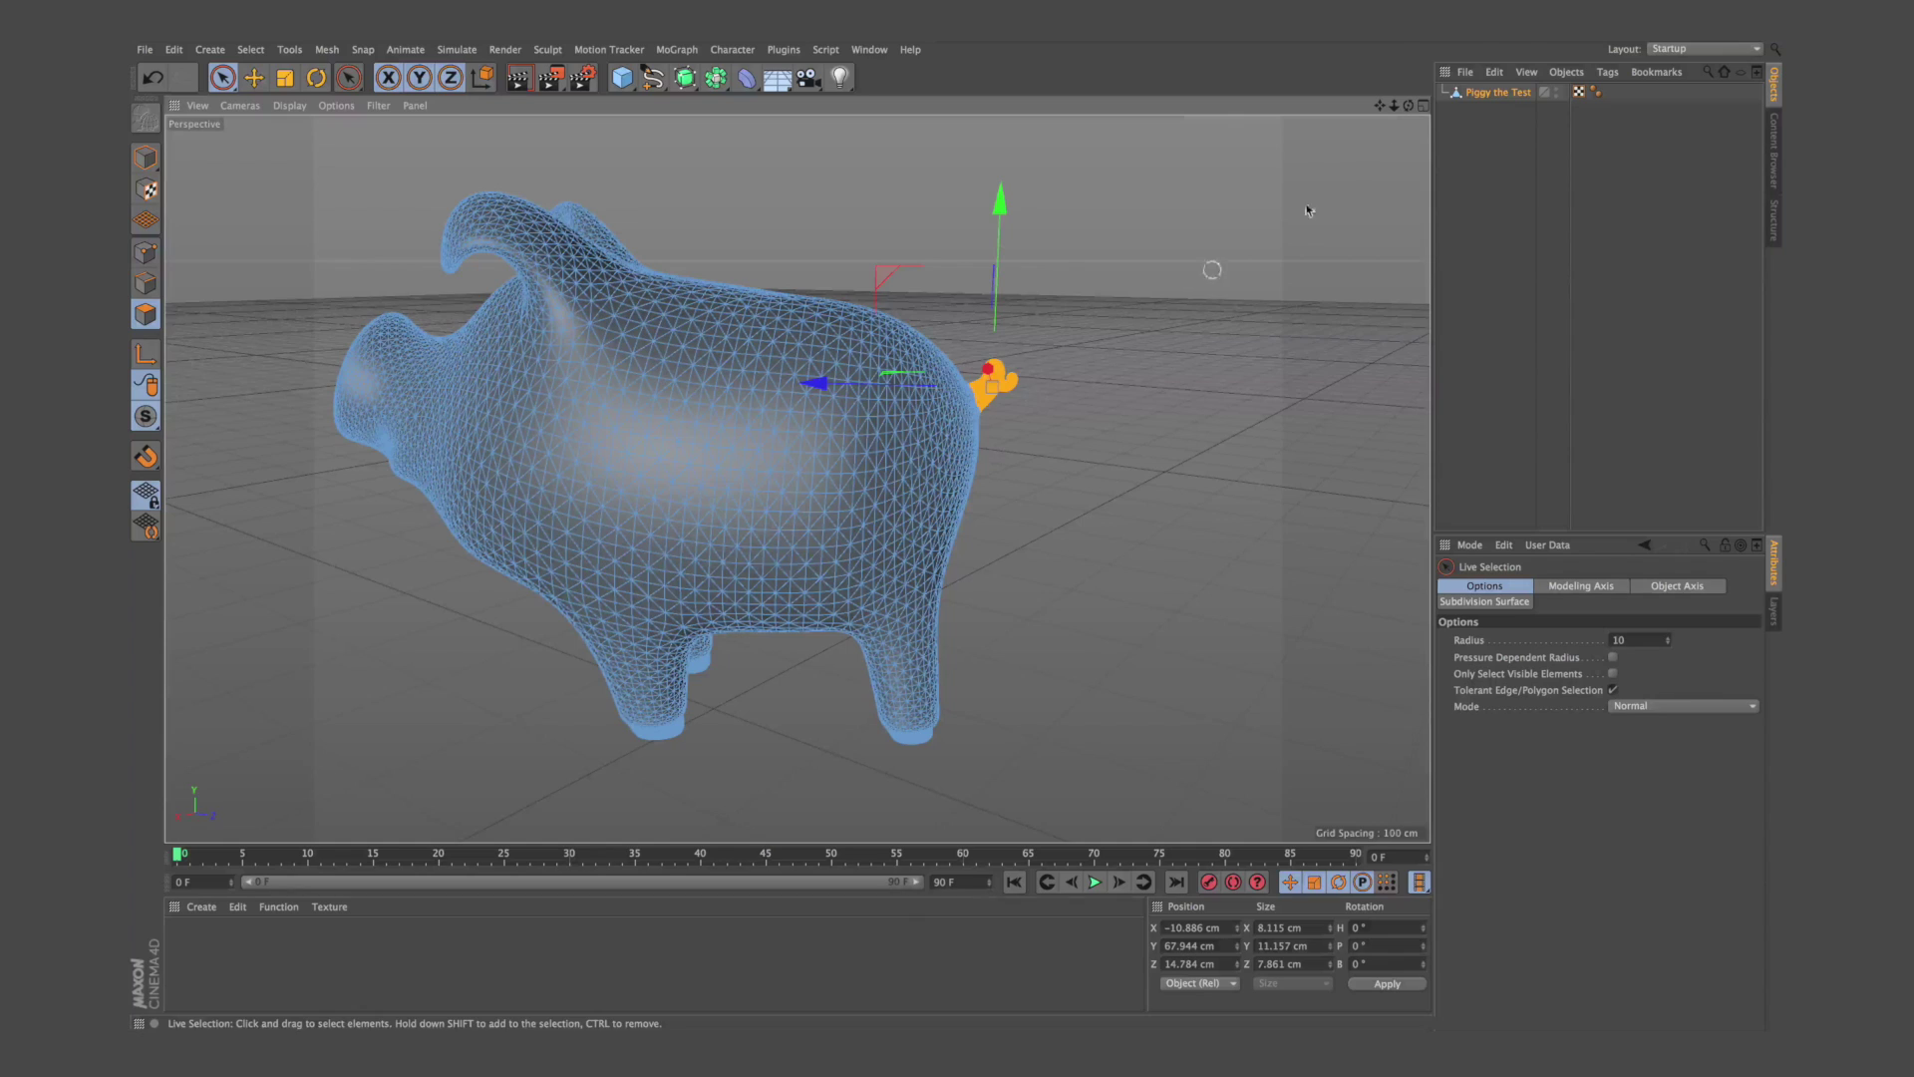
Step: Invert the selection with Select > Invert so everything but the tail is selected
{"action": "left_click_drag", "start_coordinate": [1407, 104], "coordinate": [1466, 199]}
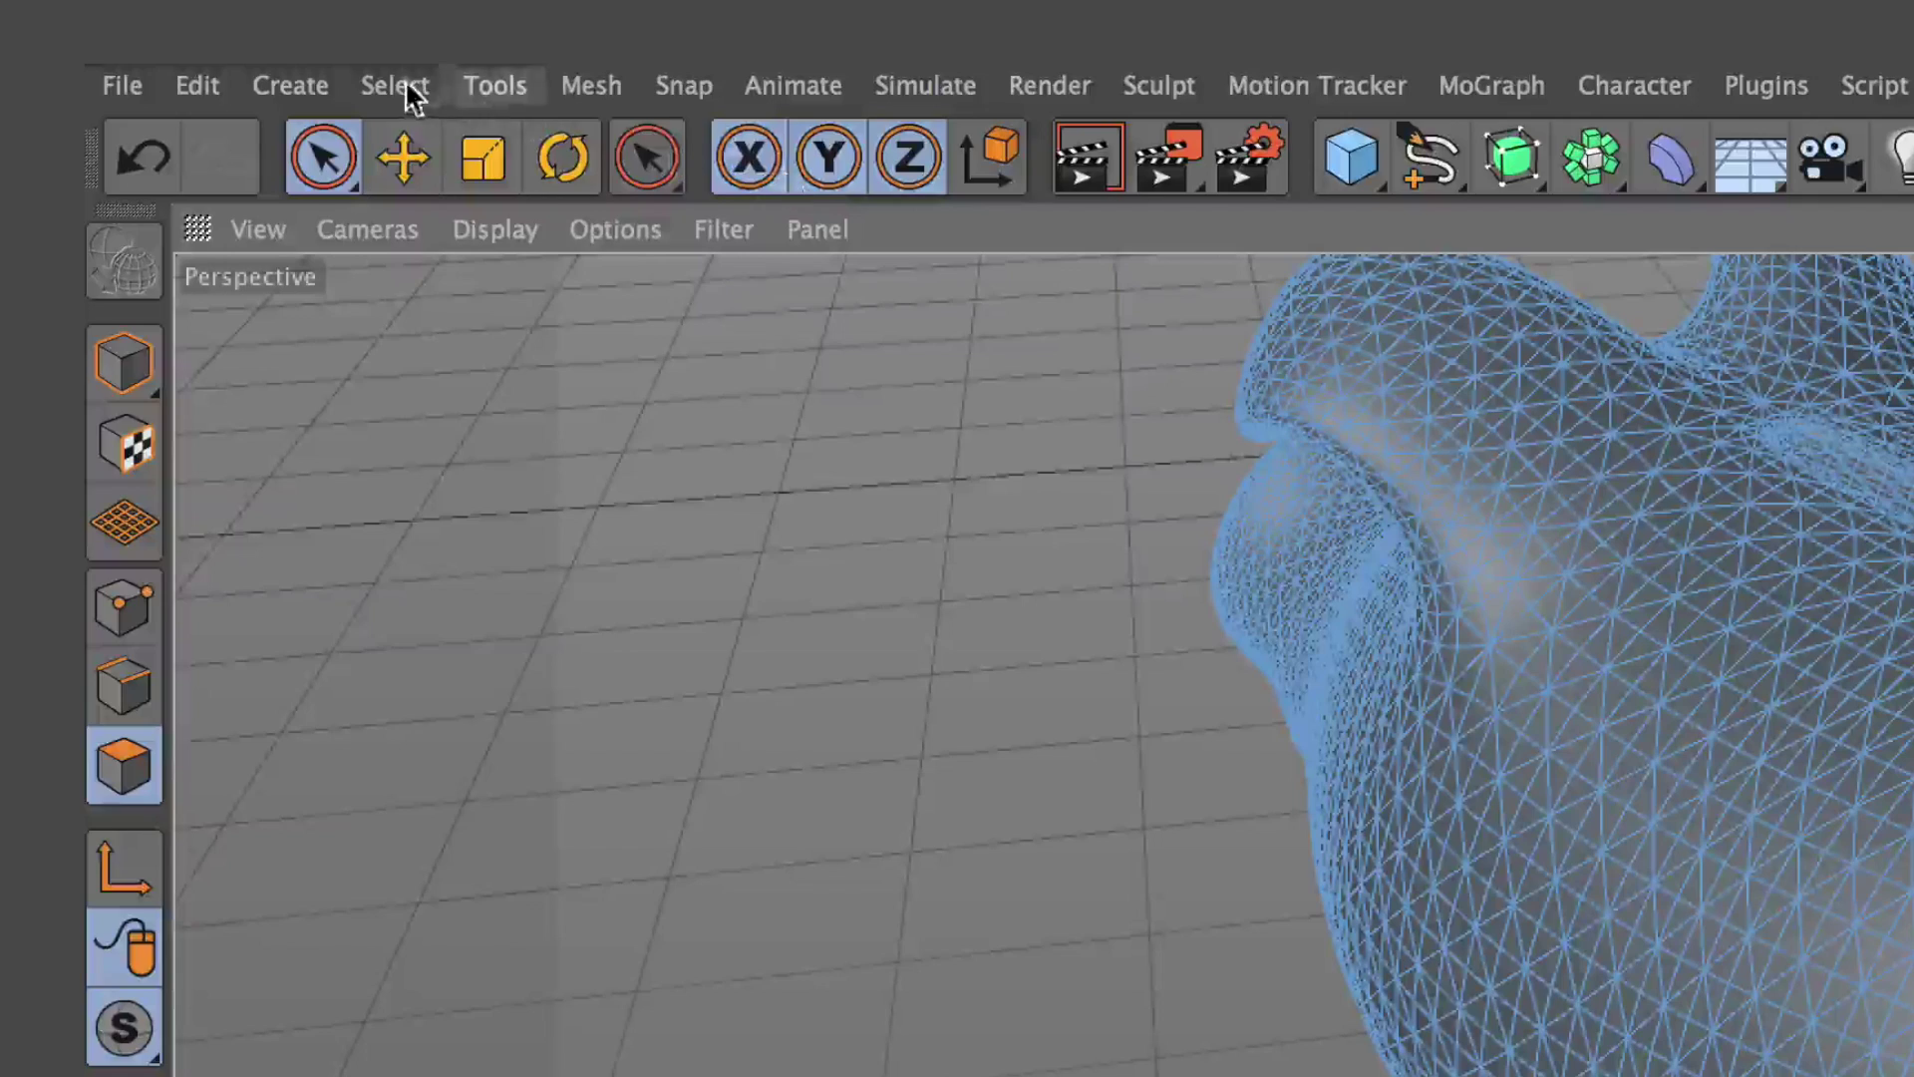
{"action": "left_click", "coordinate": [251, 49]}
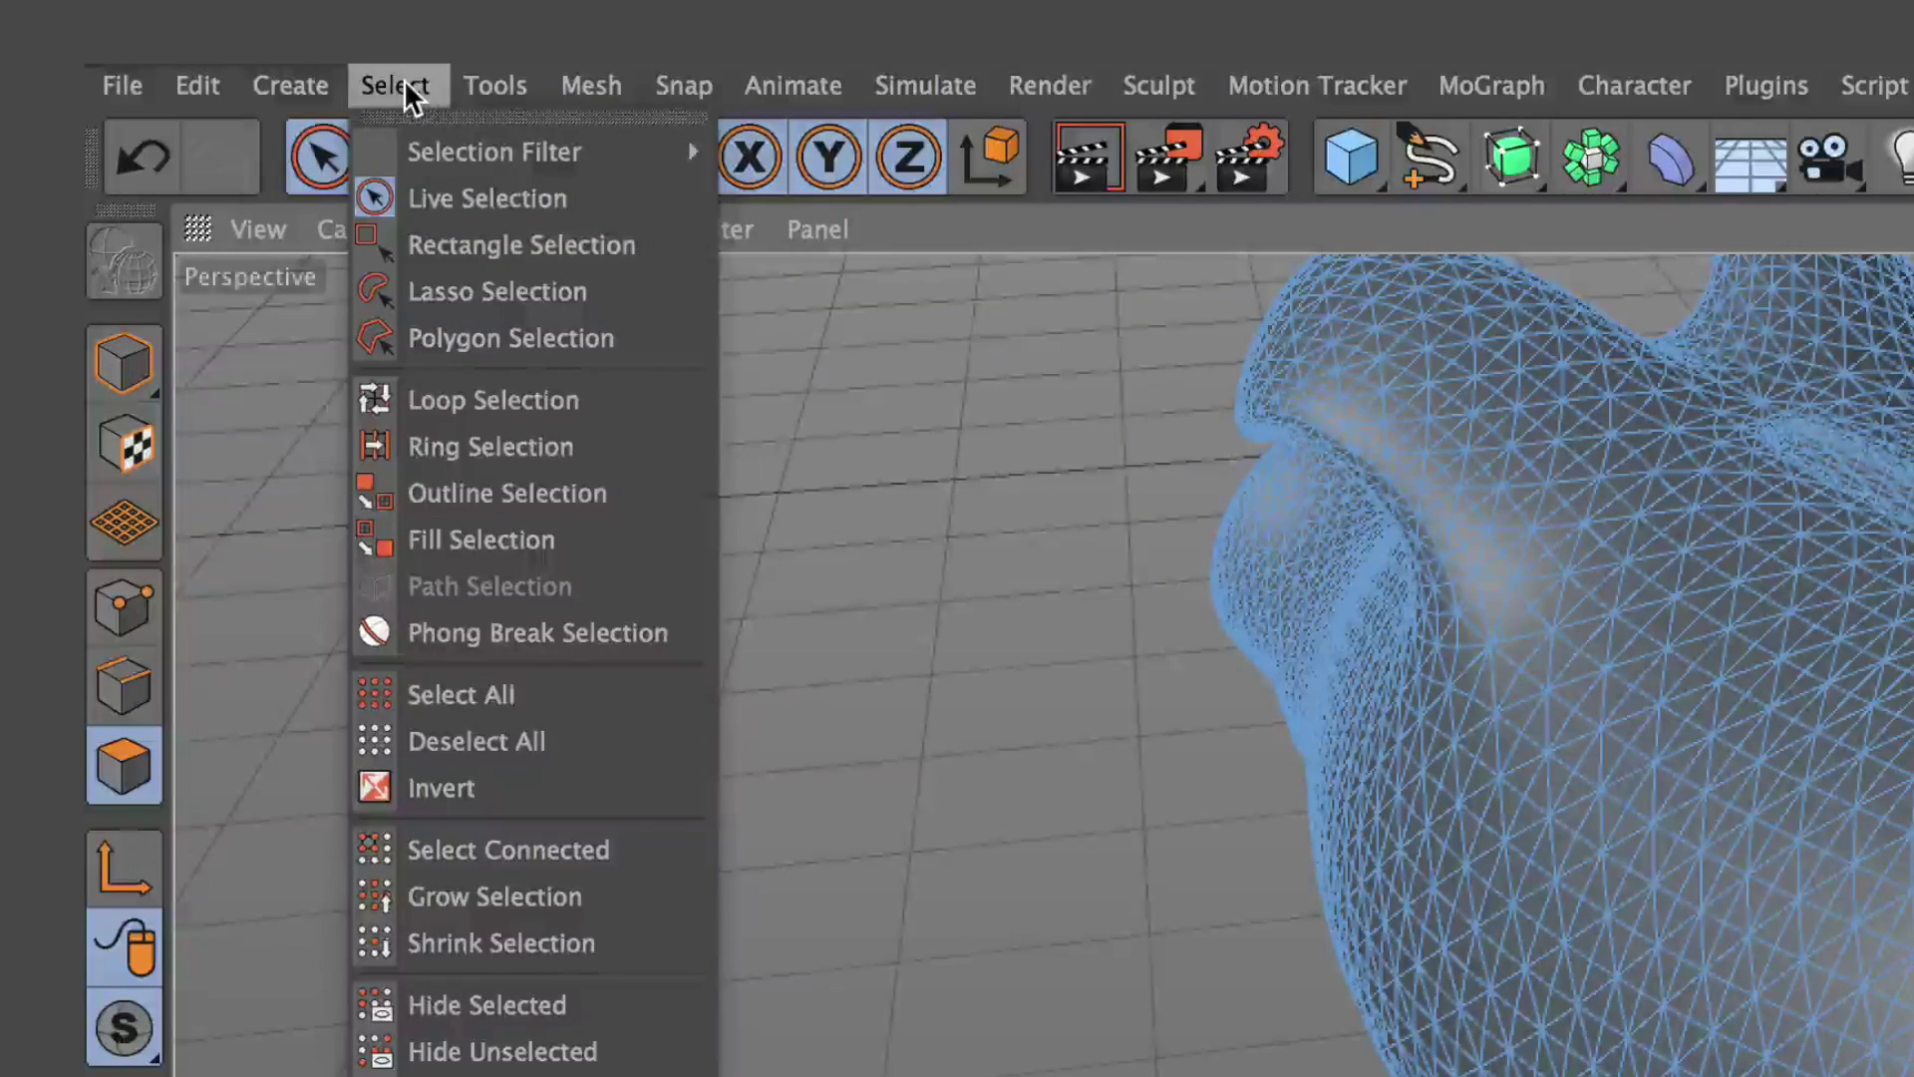
{"action": "left_click", "coordinate": [546, 770]}
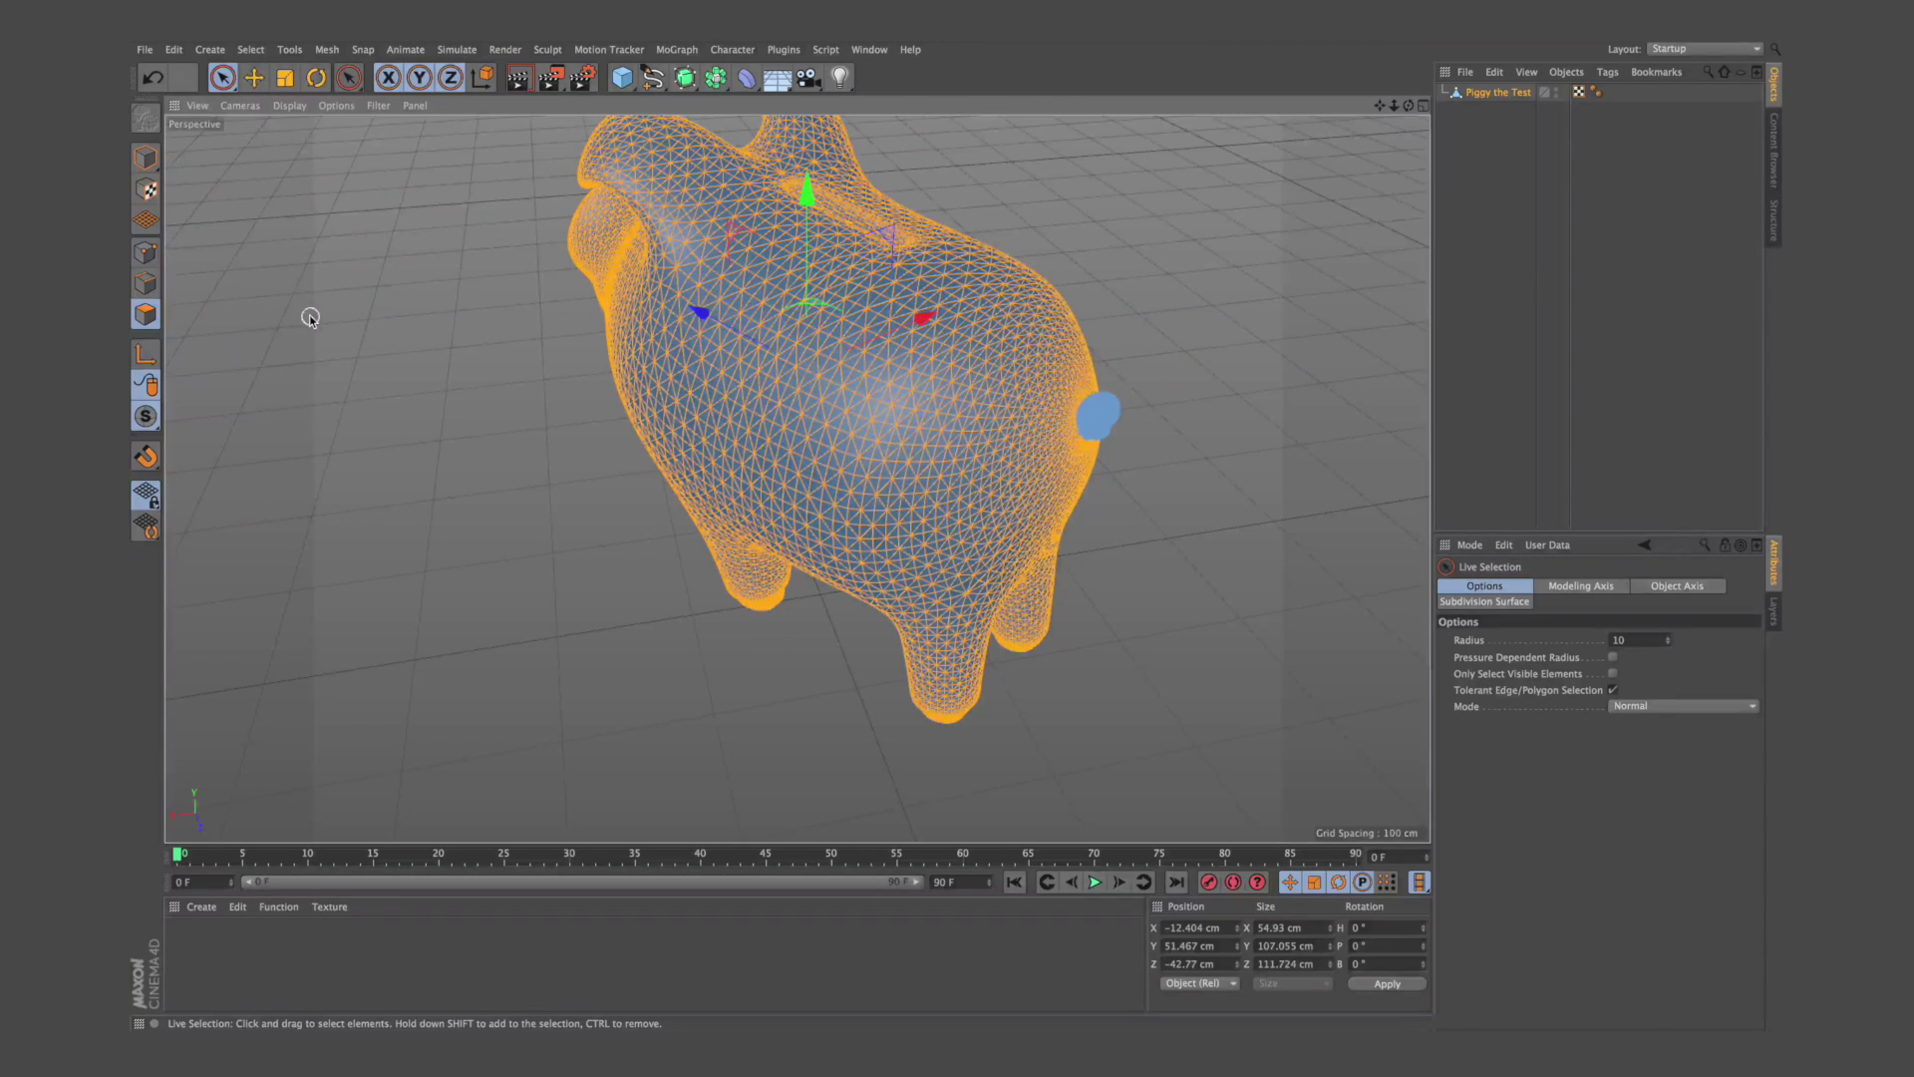
{"action": "left_click_drag", "start_coordinate": [1380, 105], "coordinate": [1336, 149]}
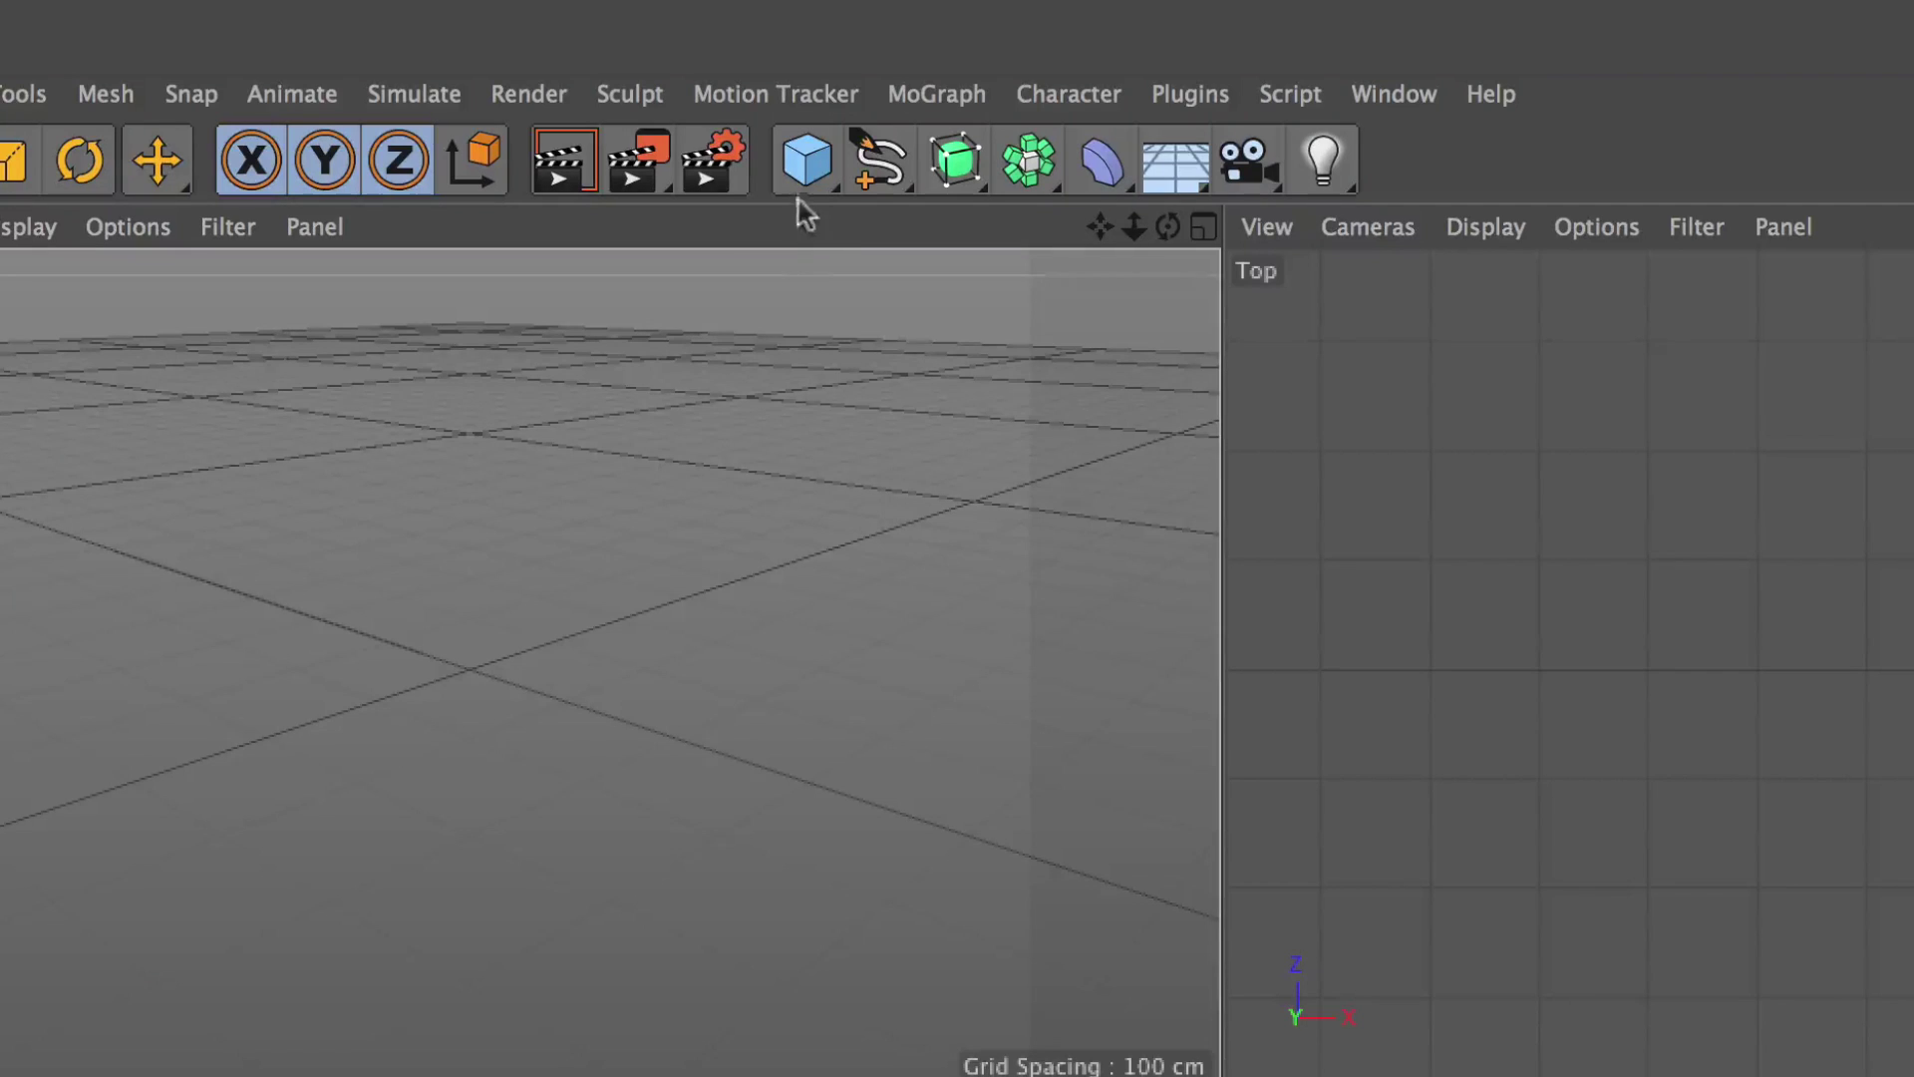
Step: Parent a new Cube under a Subdivision Surface, then undo everything back to an empty scene
{"action": "left_click", "coordinate": [803, 162]}
{"action": "left_click", "coordinate": [1126, 215]}
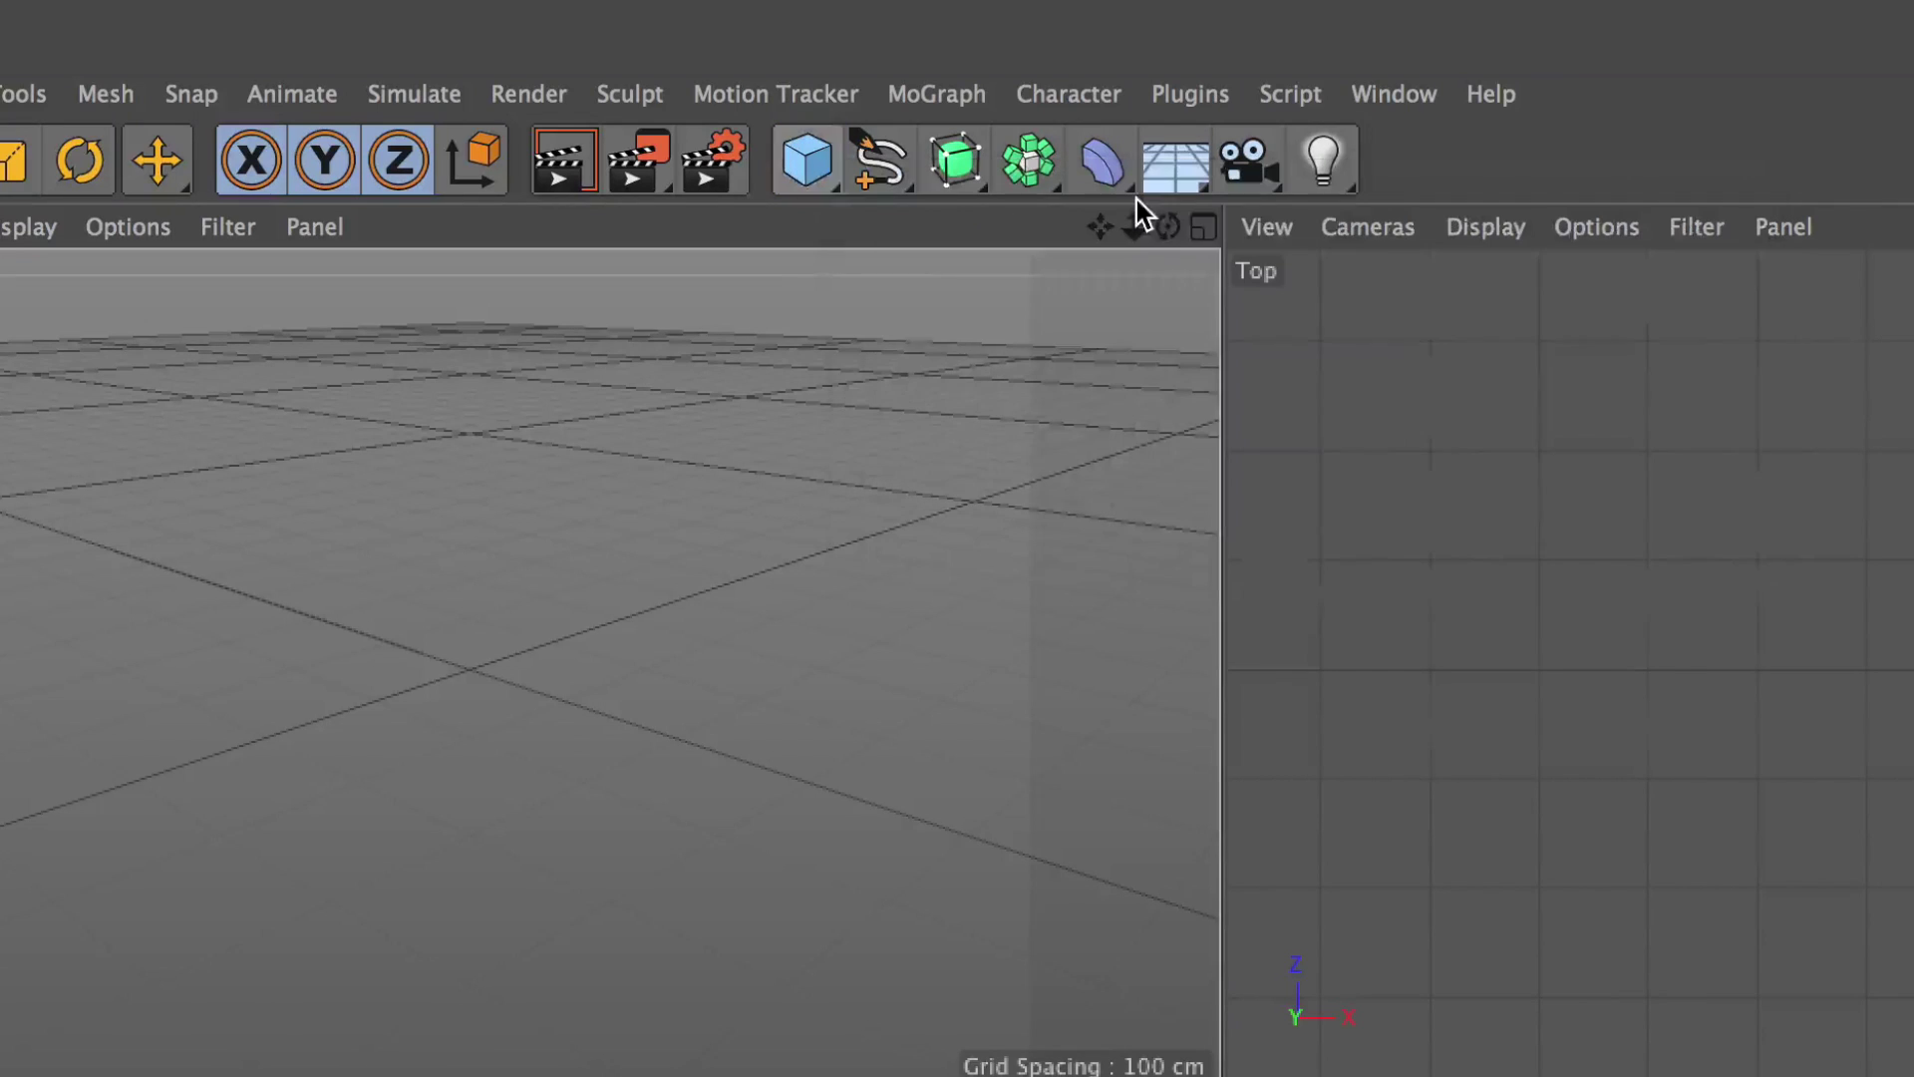
{"action": "left_click", "coordinate": [963, 168]}
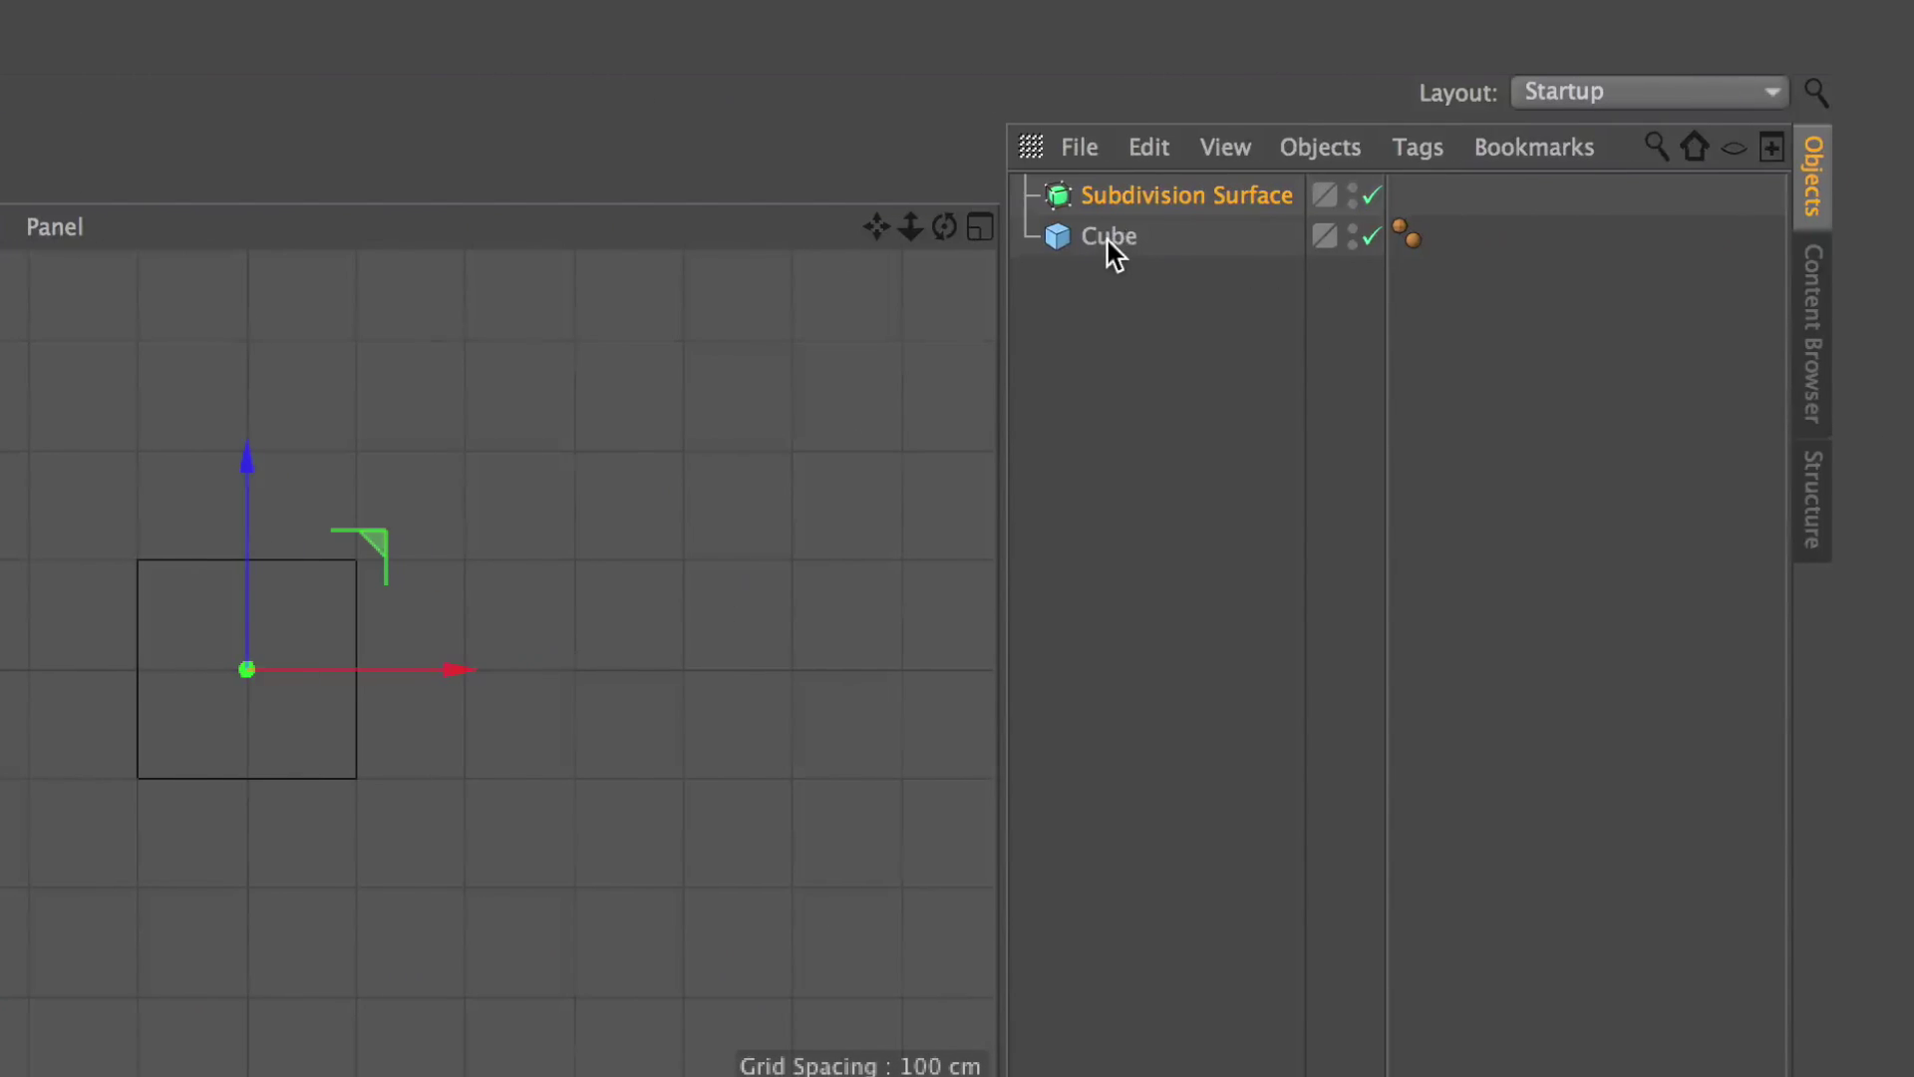
{"action": "left_click_drag", "start_coordinate": [1109, 241], "coordinate": [1137, 196]}
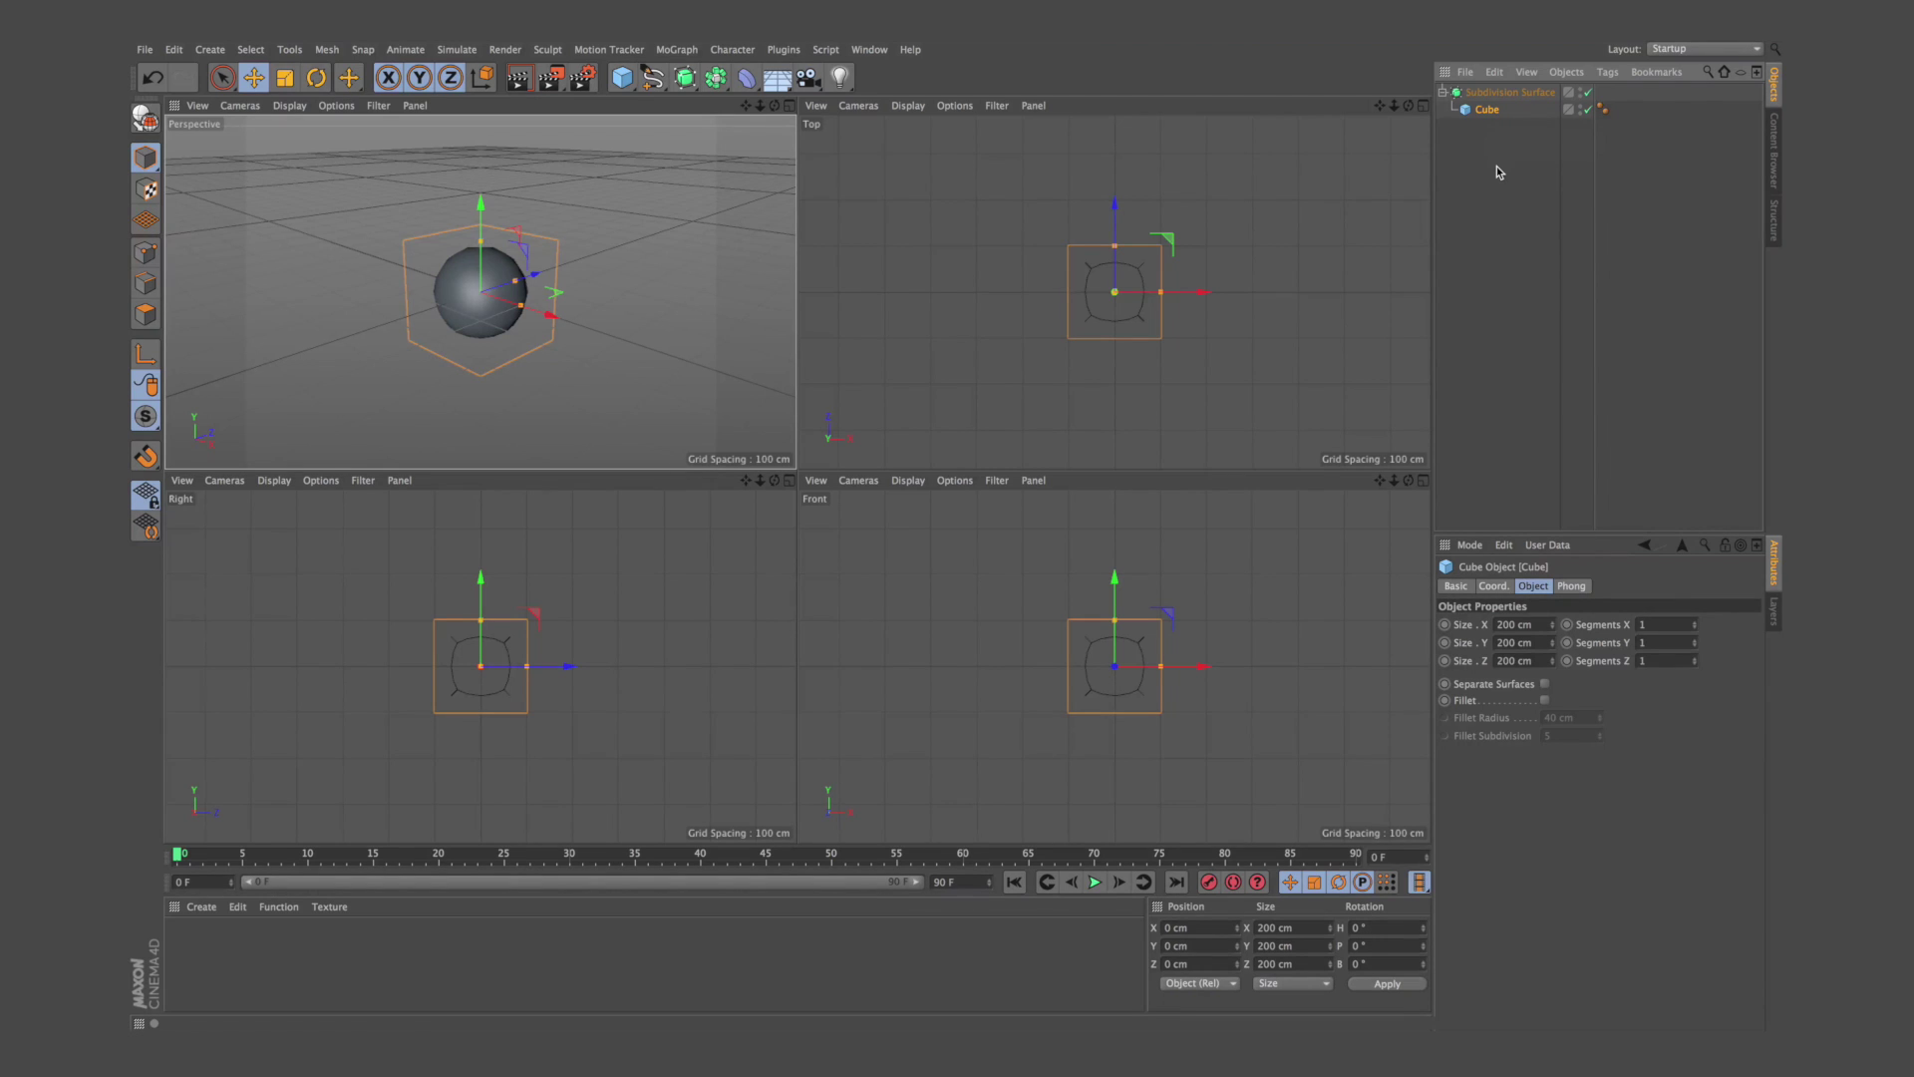
{"action": "key", "text": "ctrl+z"}
{"action": "key", "text": "ctrl+z"}
{"action": "key", "text": "ctrl+z"}
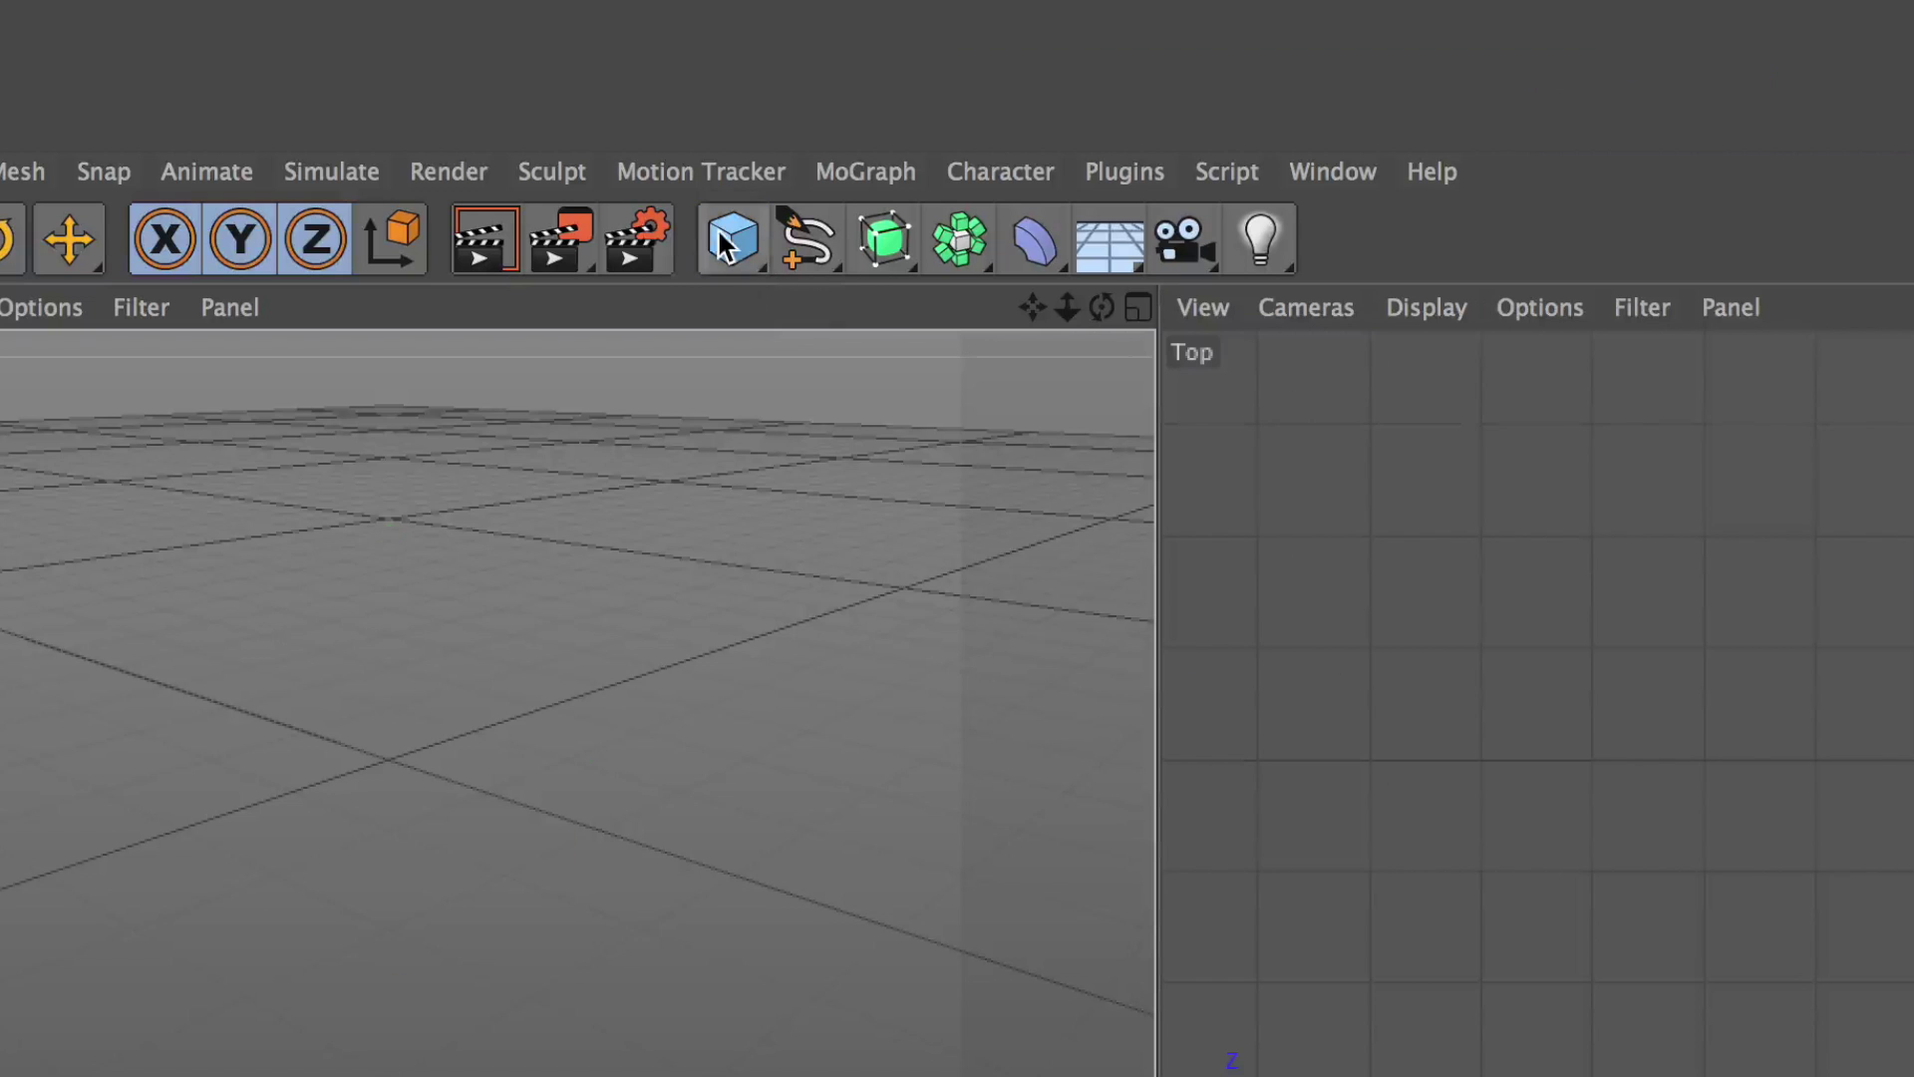
Step: Add a cube, then Alt-add a Subdivision Surface so it wraps the cube
{"action": "left_click", "coordinate": [622, 78]}
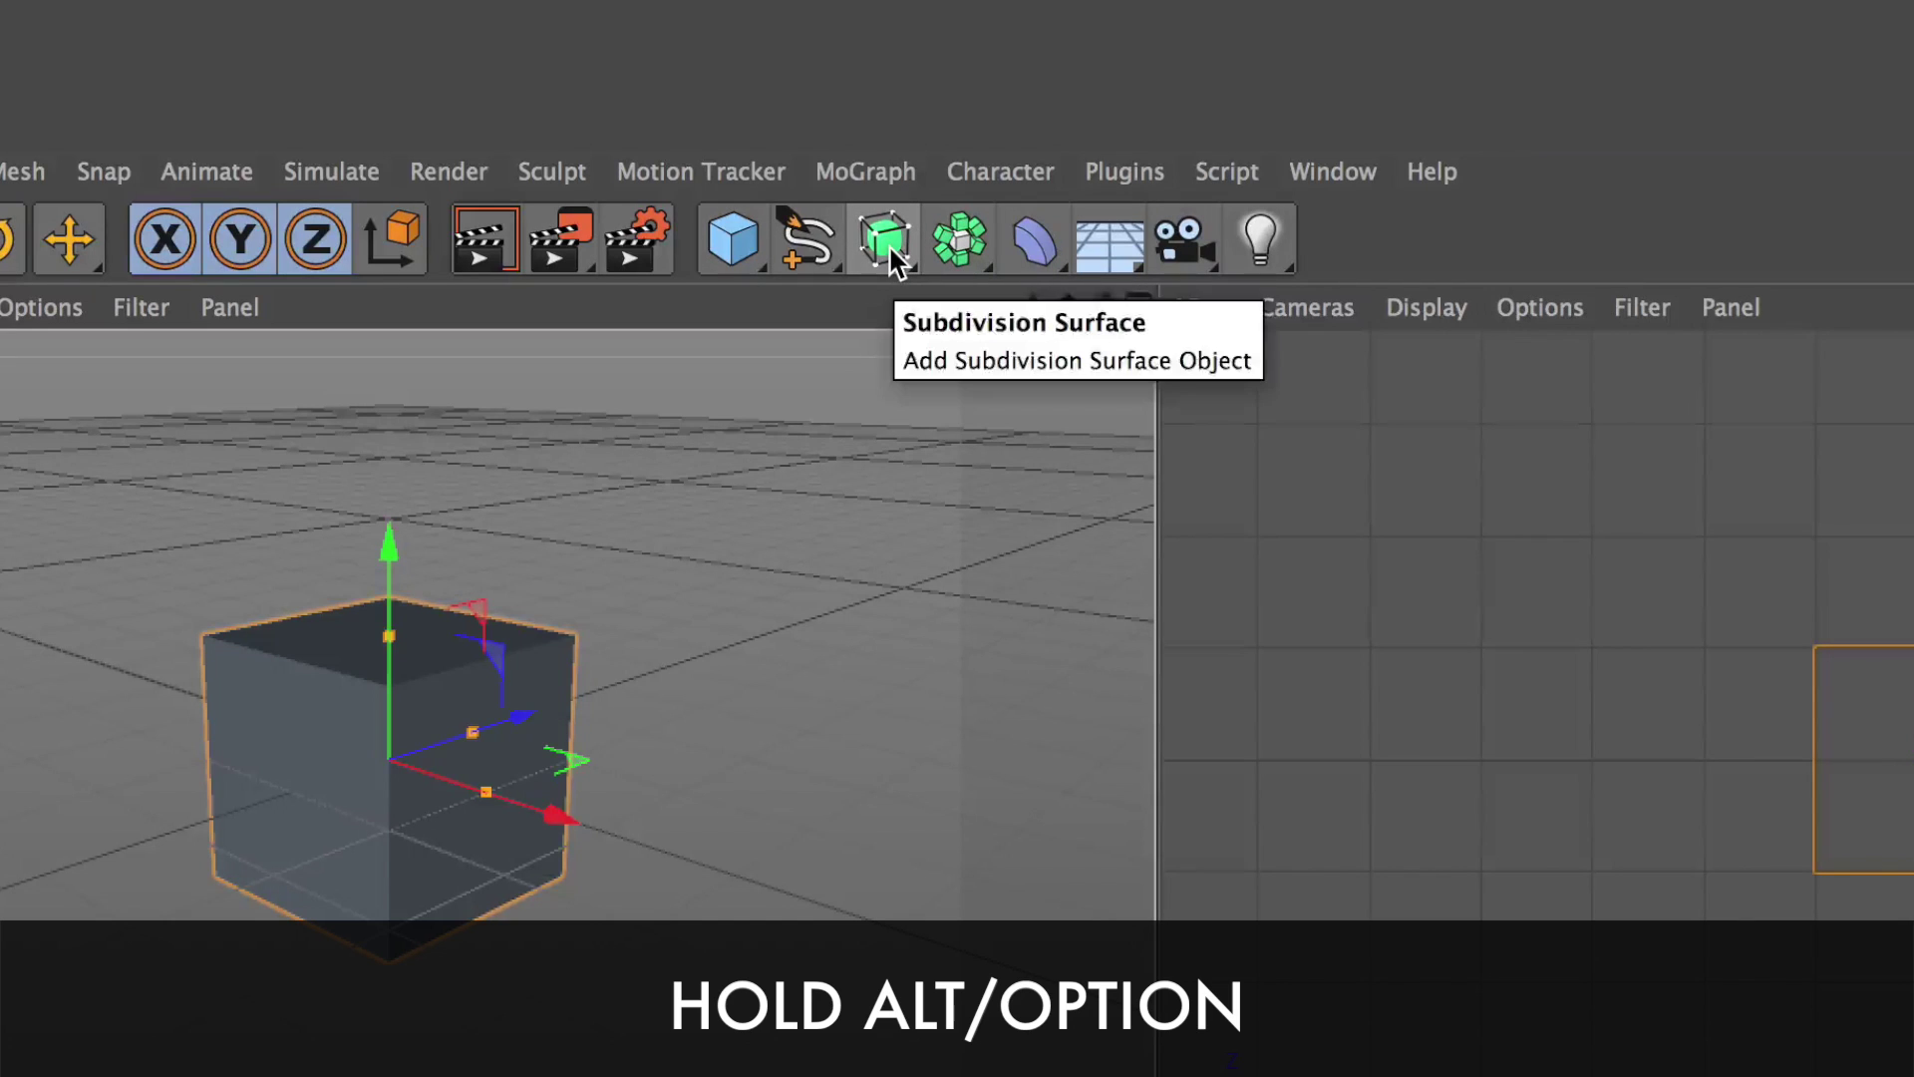
{"action": "left_click", "coordinate": [888, 243]}
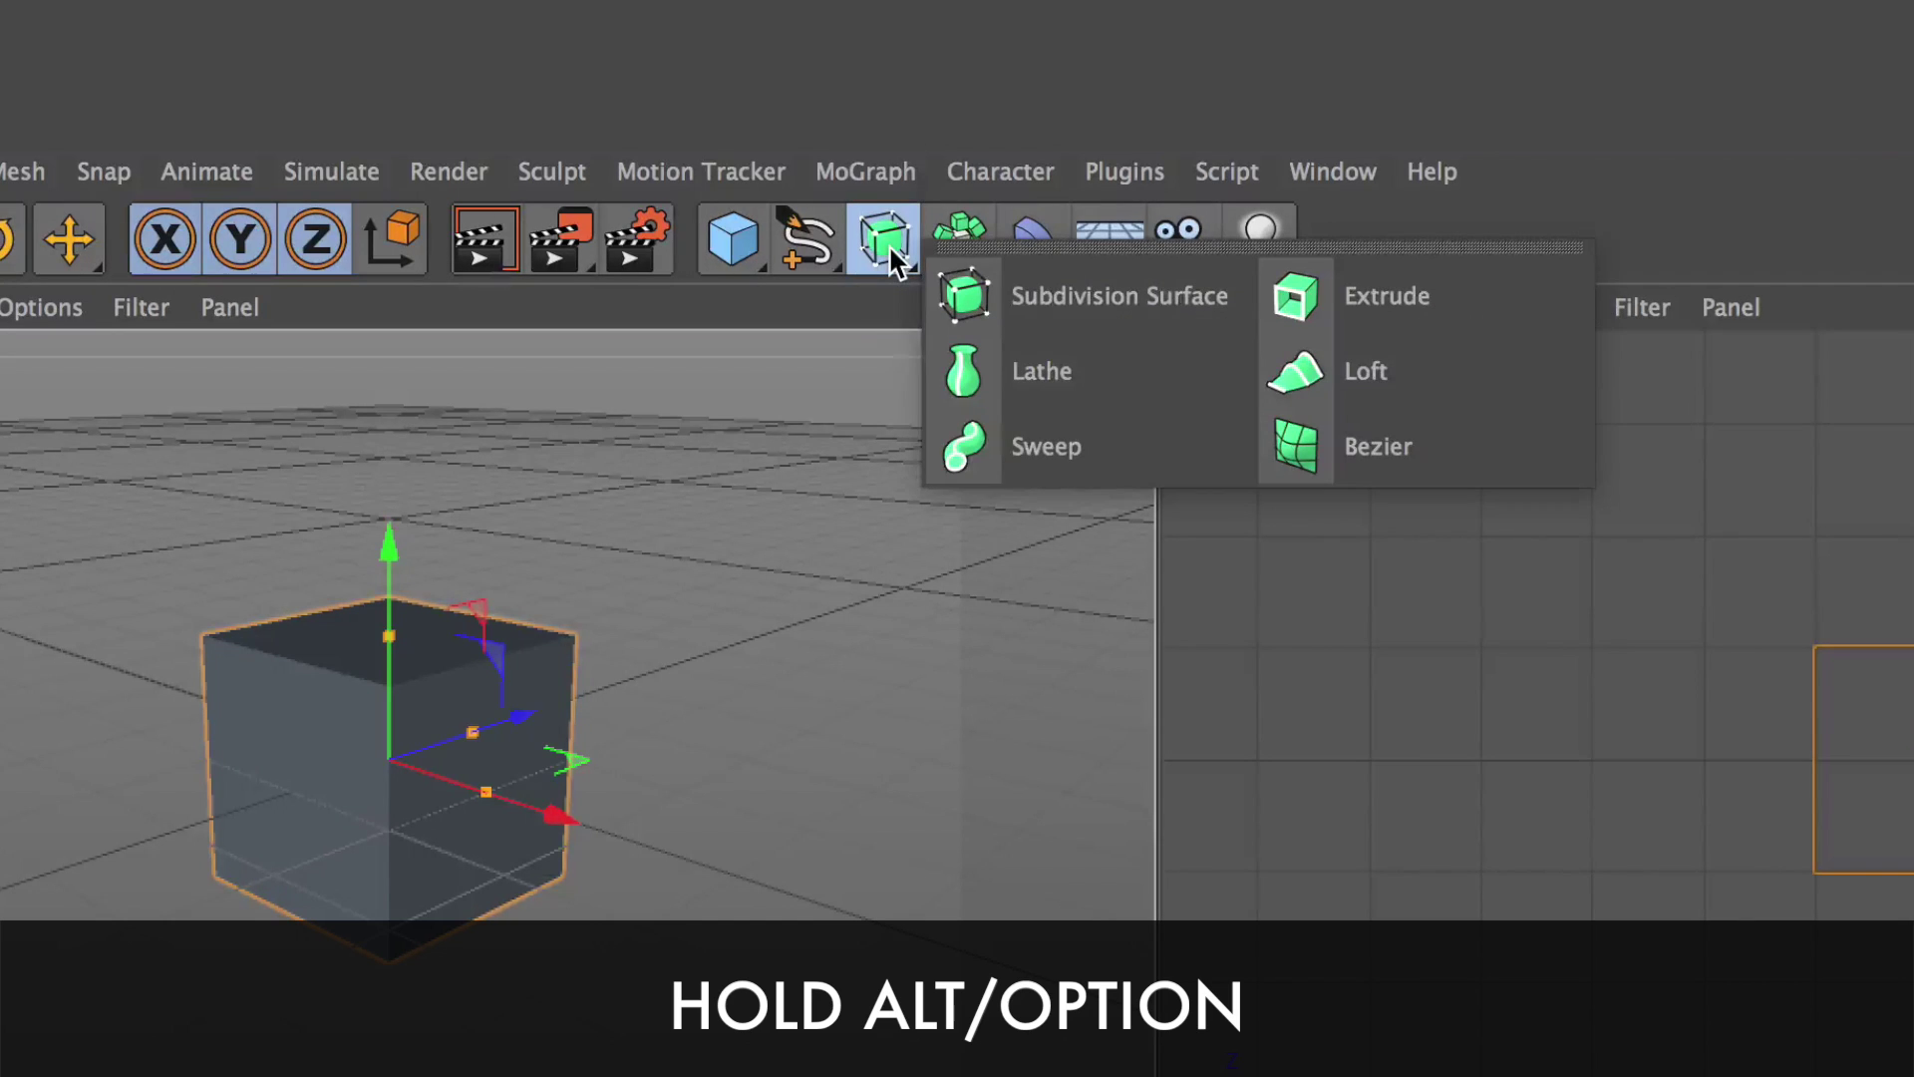
{"action": "left_click", "coordinate": [1139, 299], "text": "alt"}
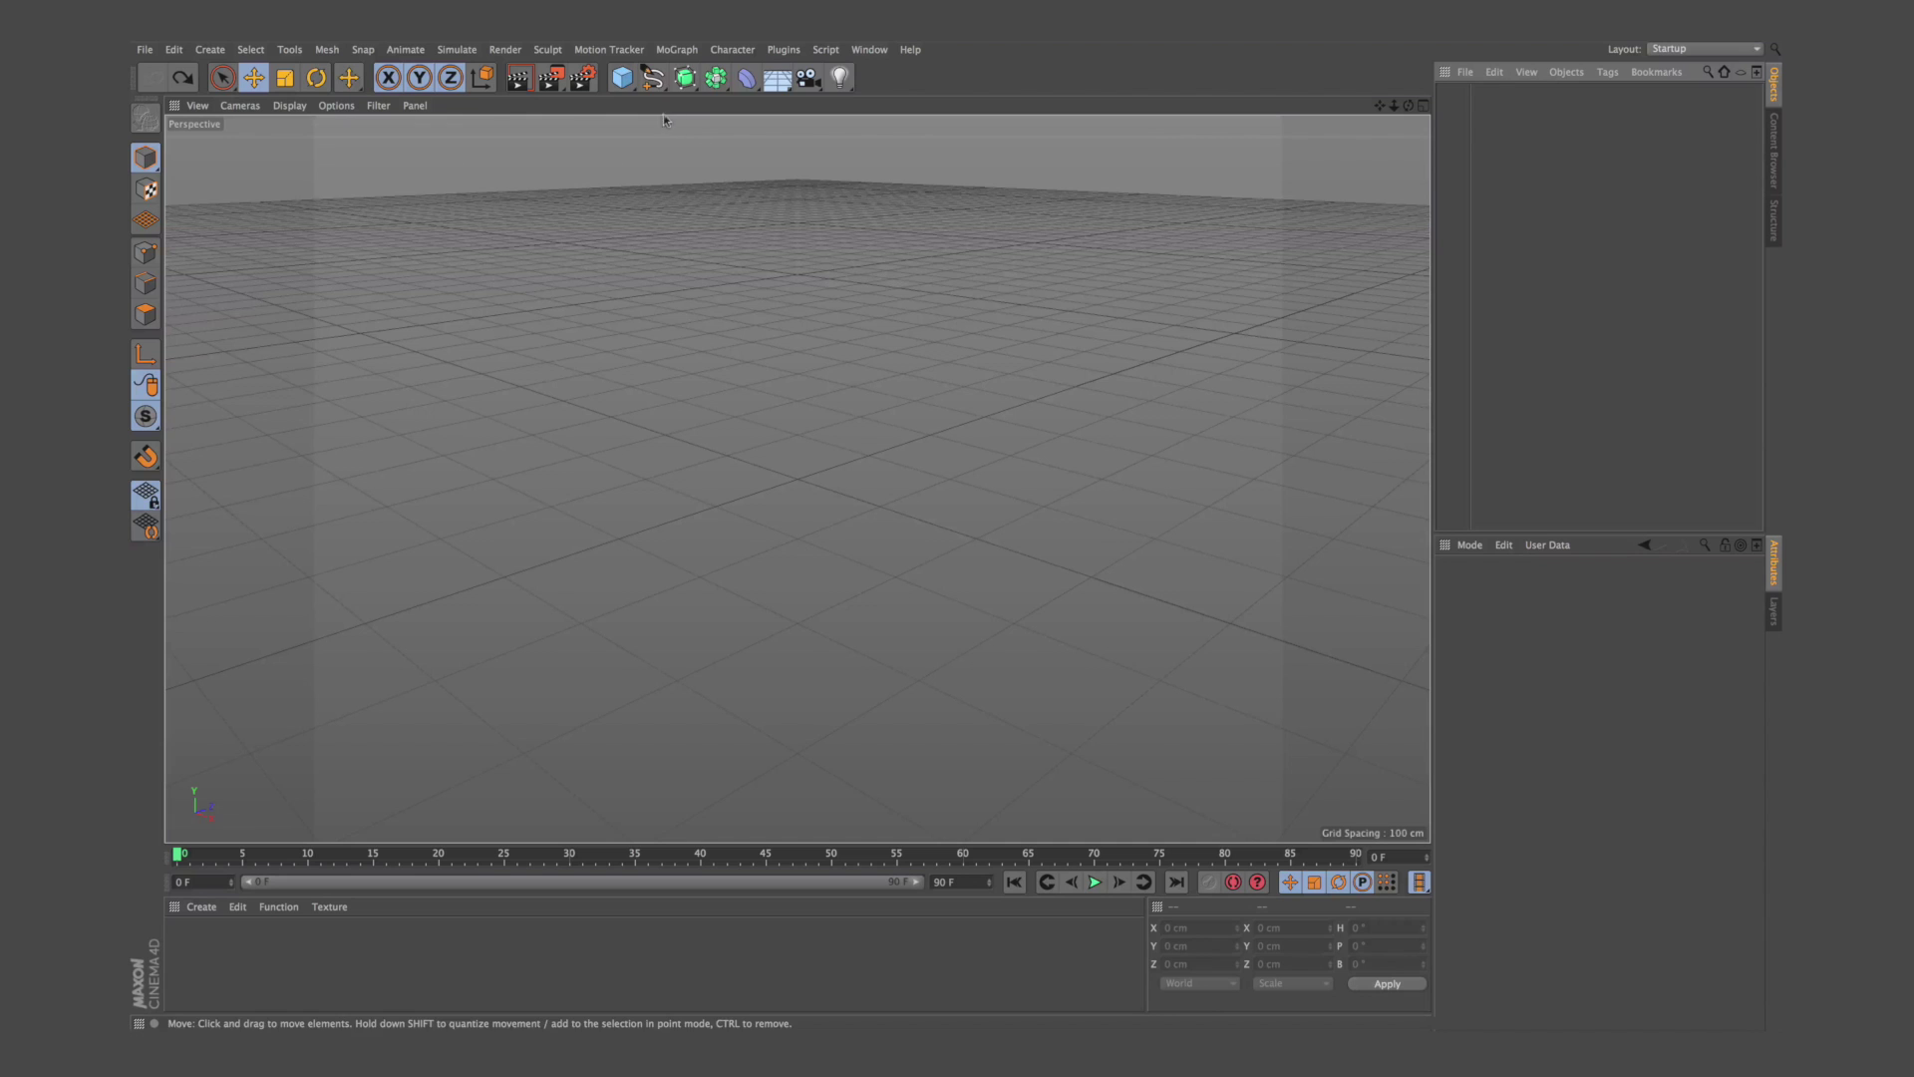
Step: Add a cube flattened to Y 61.085 cm and a cylinder, both under a new Boole
{"action": "left_click_drag", "start_coordinate": [622, 76], "coordinate": [797, 102]}
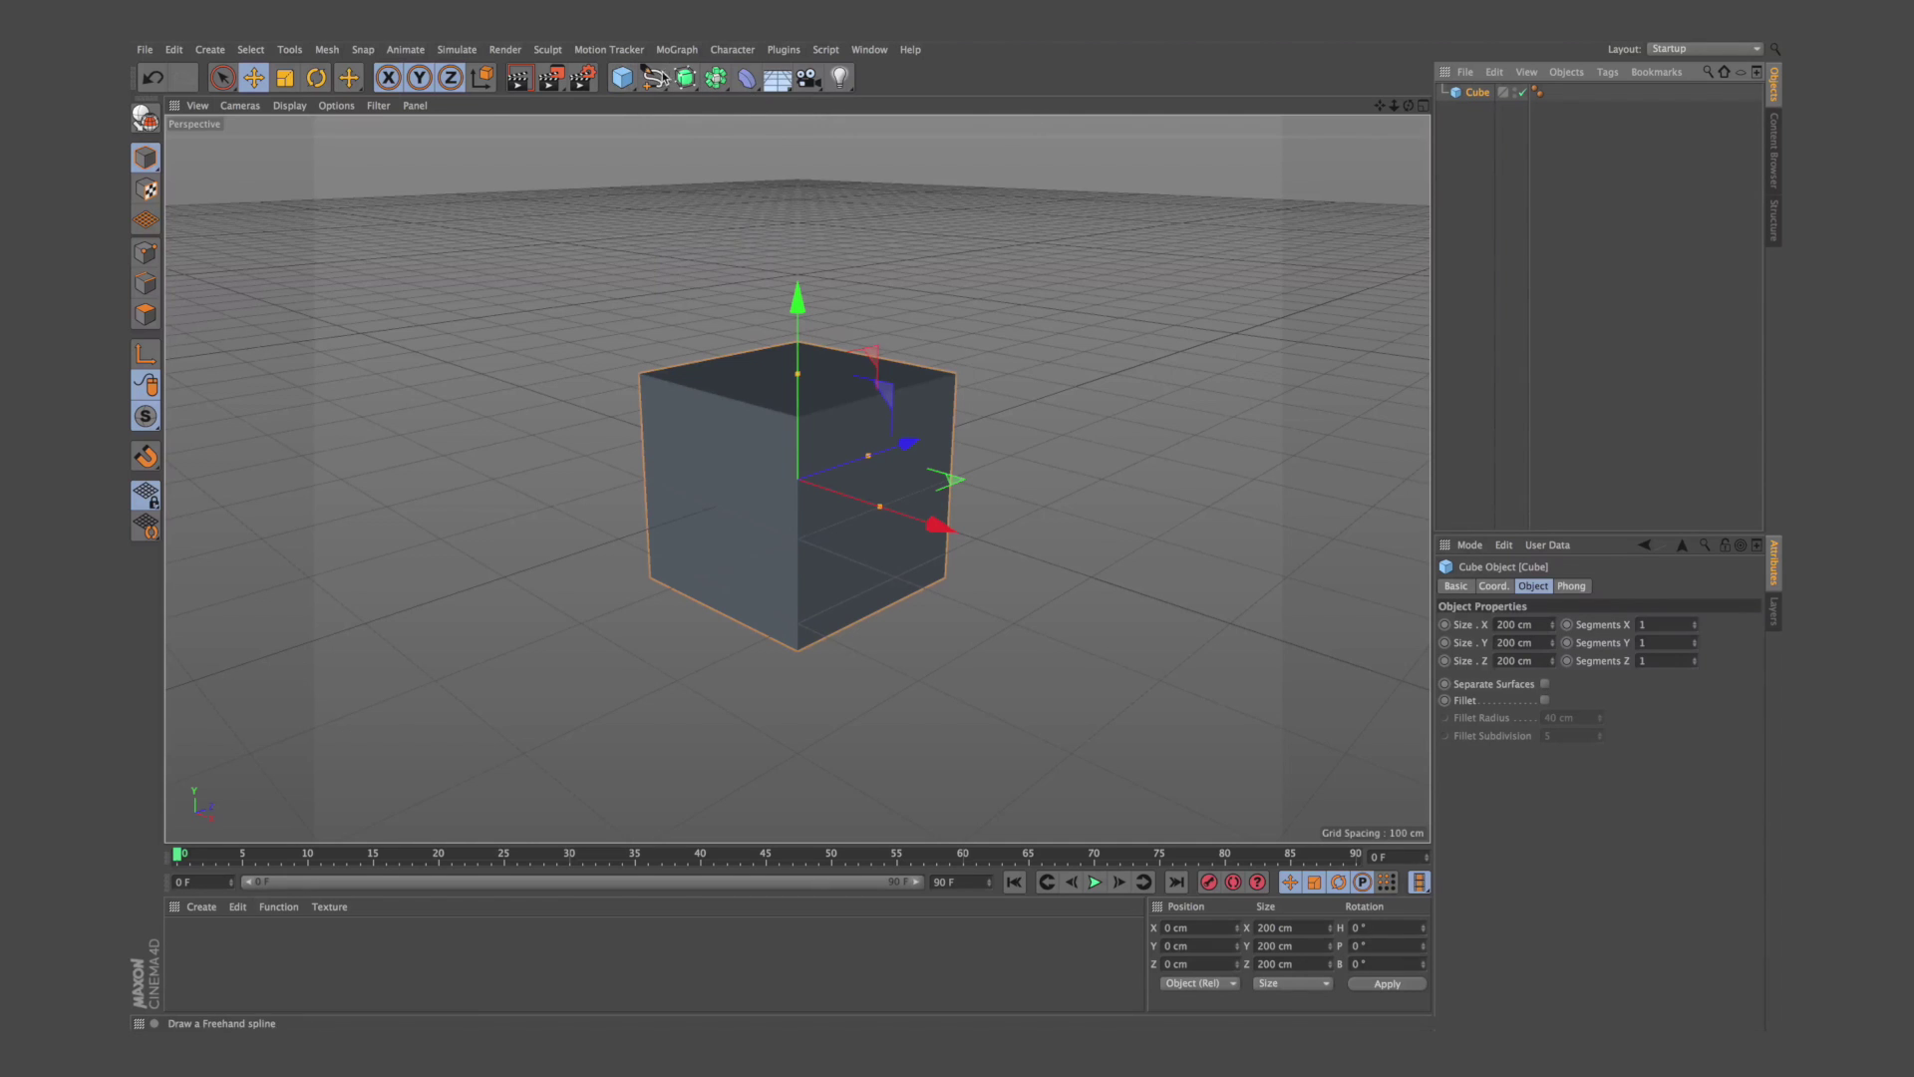
{"action": "left_click_drag", "start_coordinate": [797, 393], "coordinate": [799, 452]}
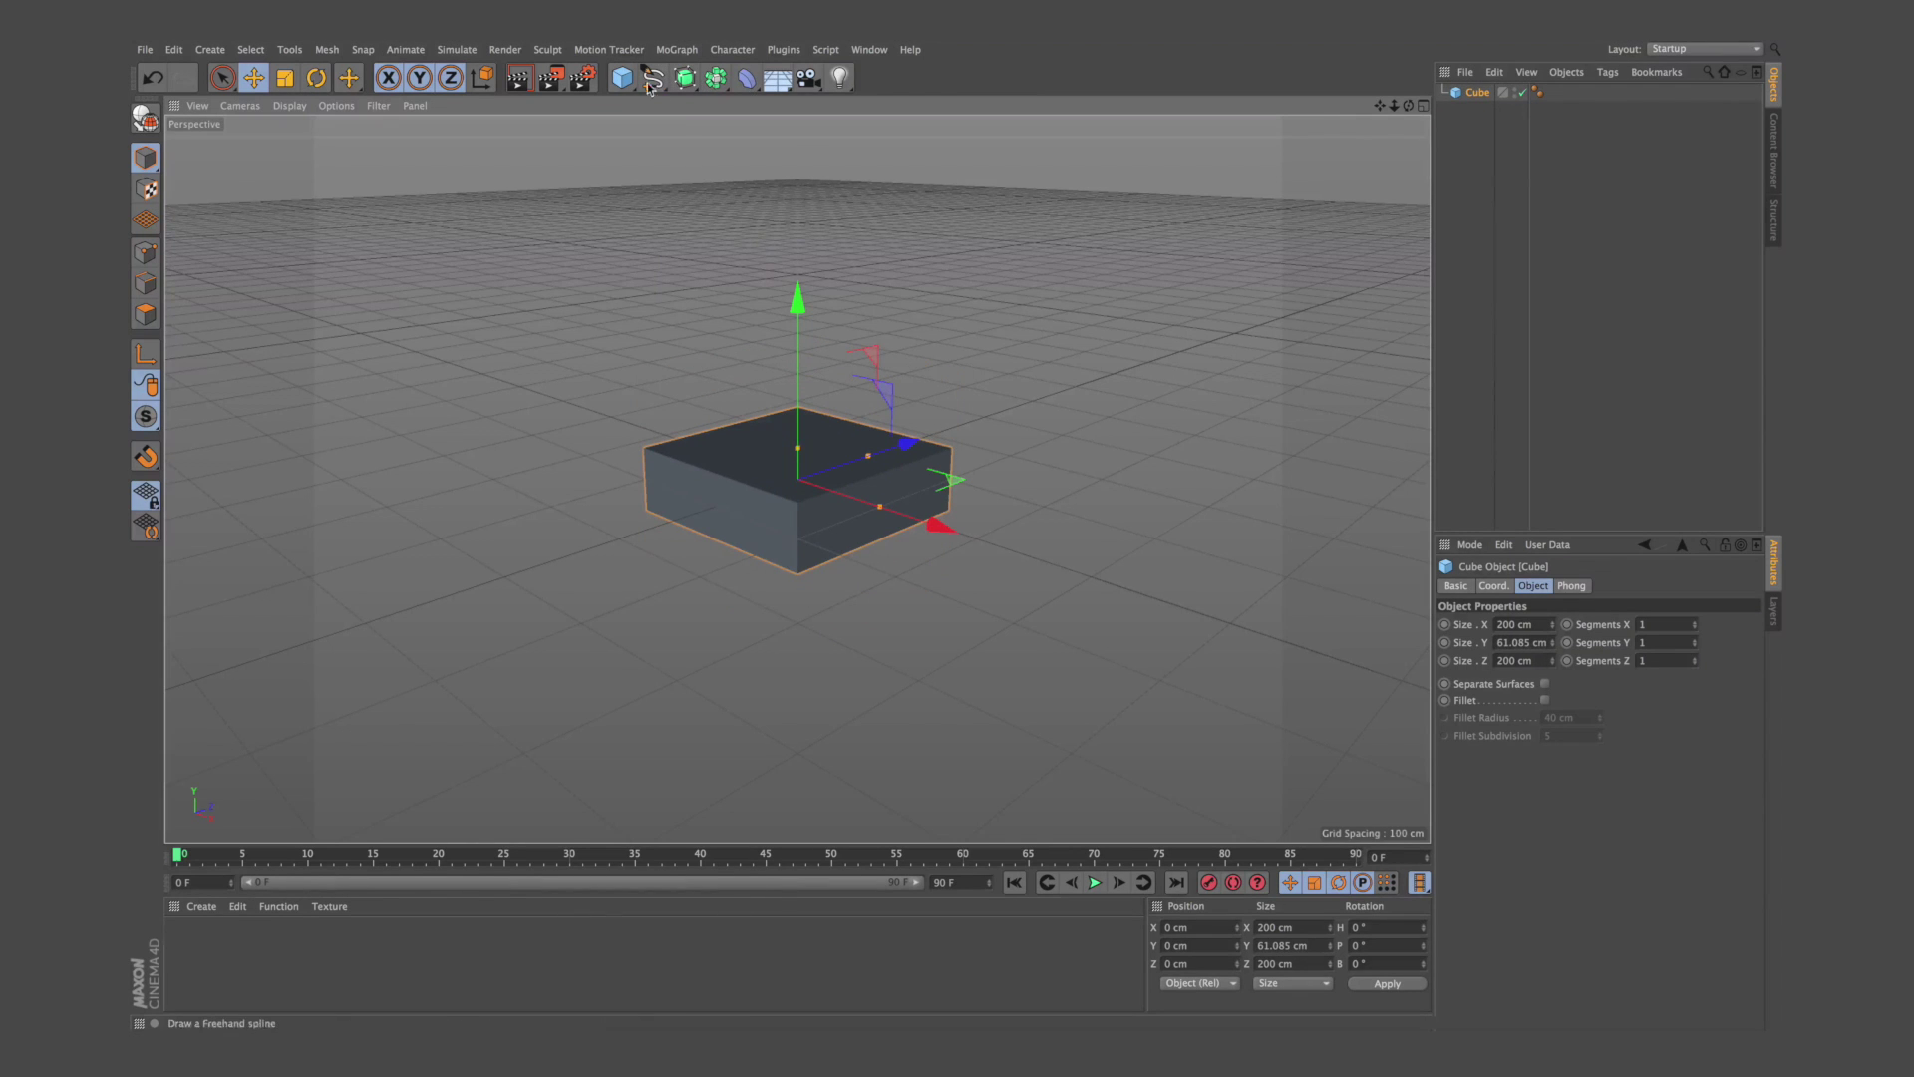
{"action": "left_click_drag", "start_coordinate": [622, 77], "coordinate": [909, 104]}
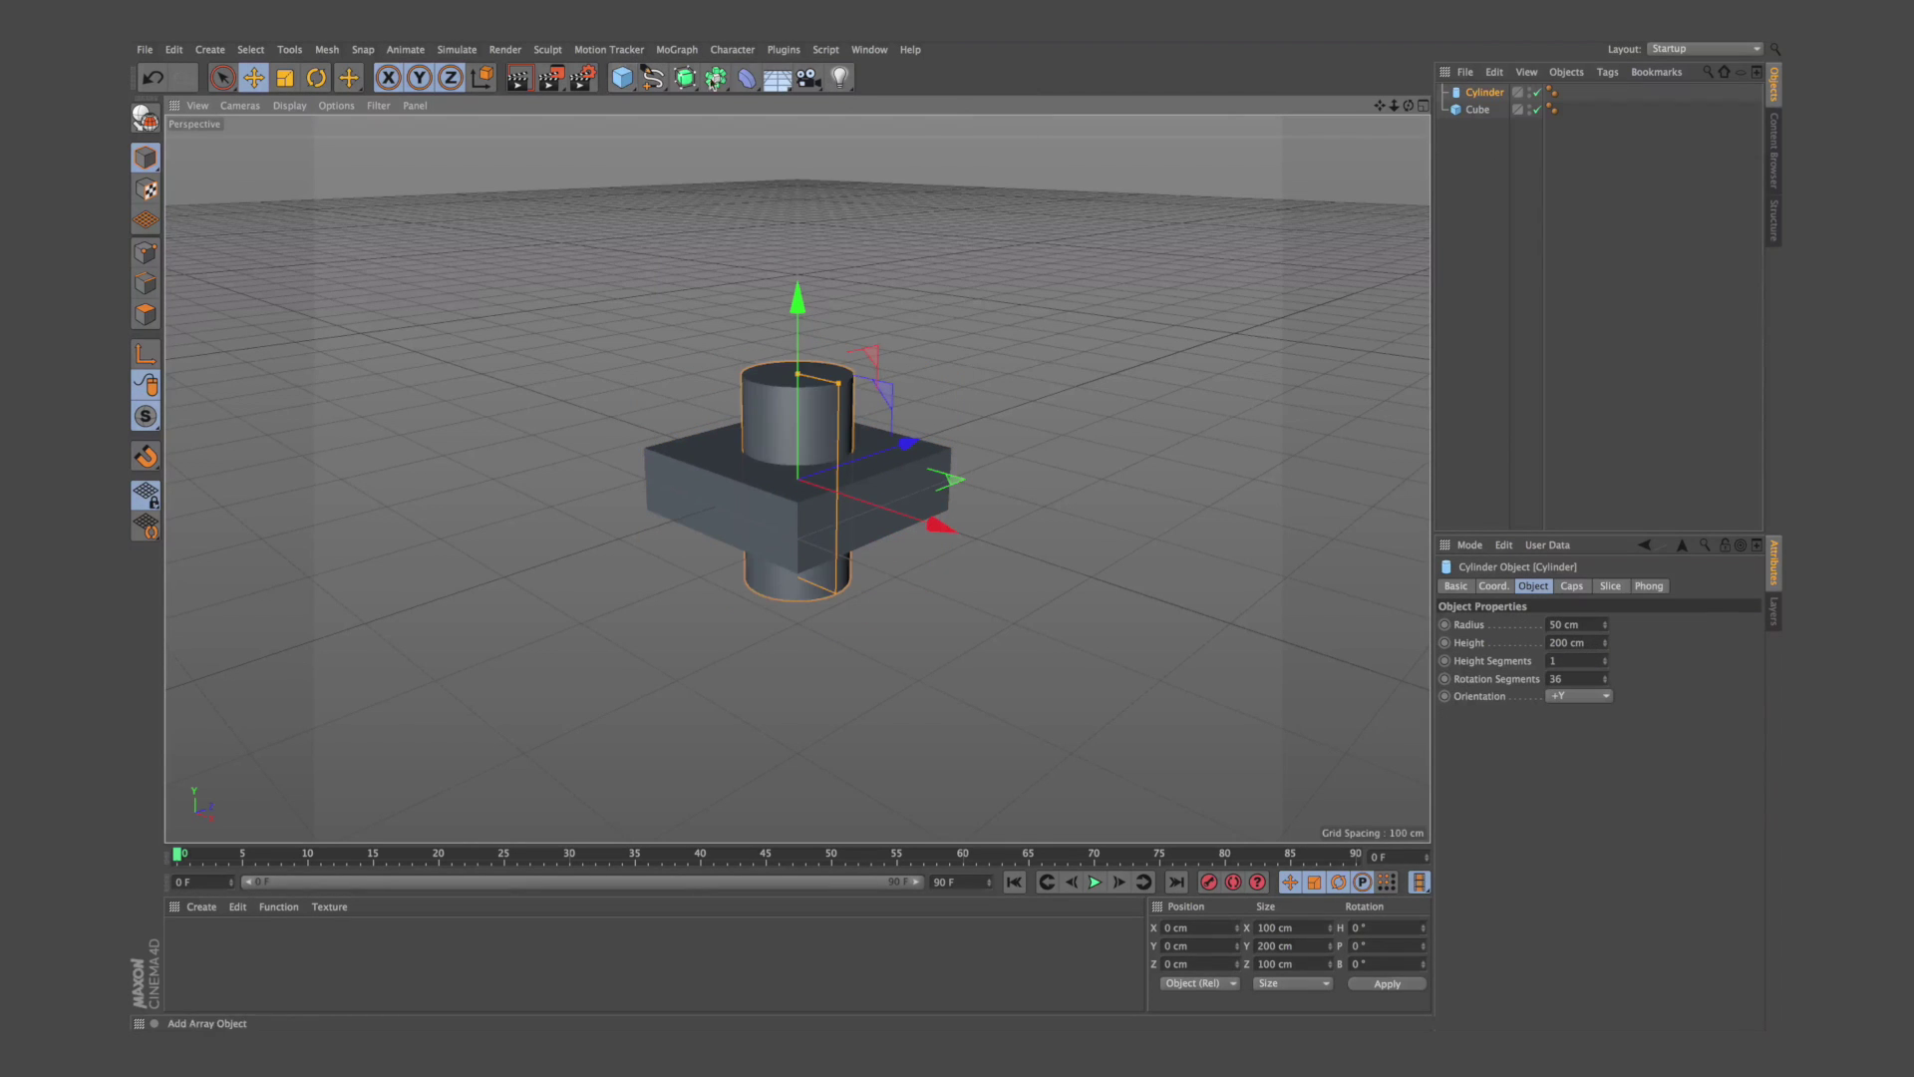
{"action": "left_click_drag", "start_coordinate": [716, 77], "coordinate": [904, 131]}
{"action": "mouse_move", "coordinate": [1063, 348]}
{"action": "left_mouse_down"}
{"action": "mouse_move", "coordinate": [1410, 299]}
{"action": "mouse_move", "coordinate": [1065, 261]}
{"action": "mouse_move", "coordinate": [1080, 329]}
{"action": "left_mouse_up"}
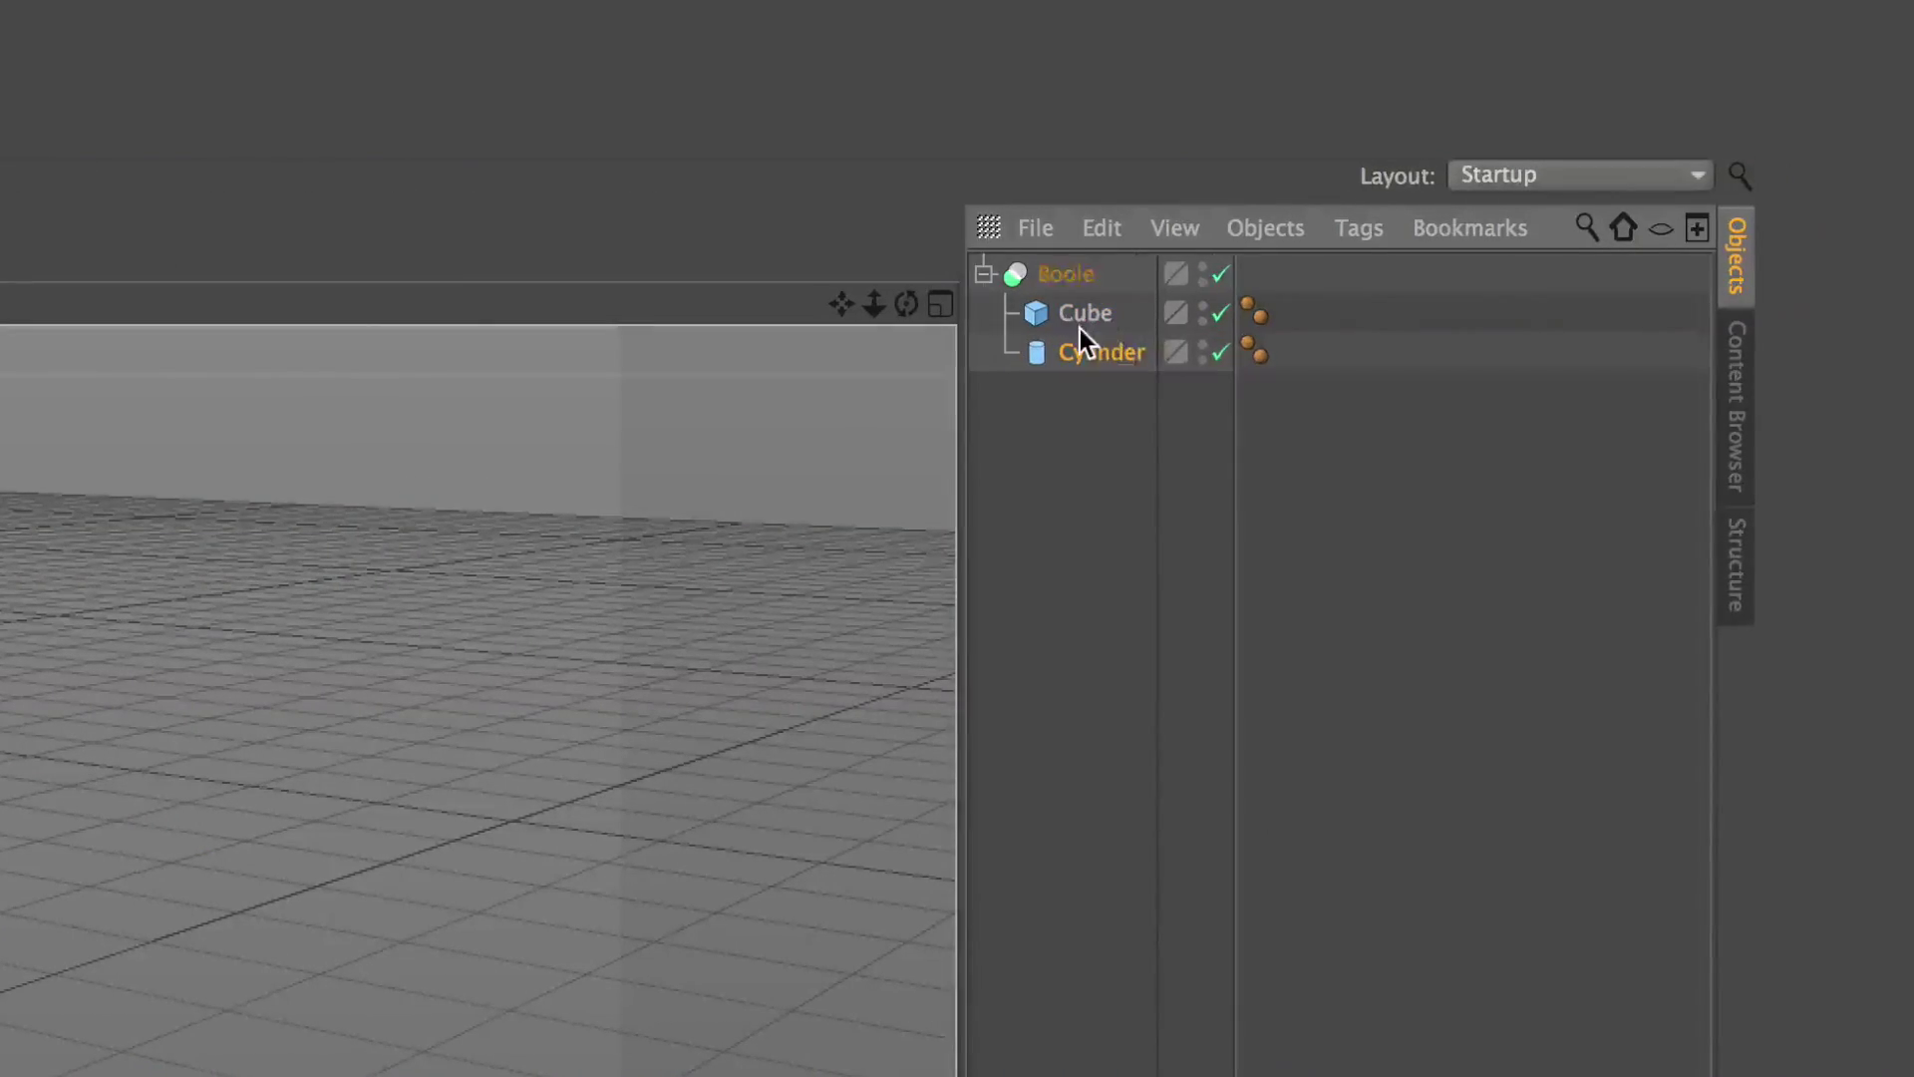
Step: Switch the viewport to Gouraud Shading (Lines), zoom in, and deselect the cylinder
{"action": "left_click", "coordinate": [499, 305]}
{"action": "left_click", "coordinate": [598, 404]}
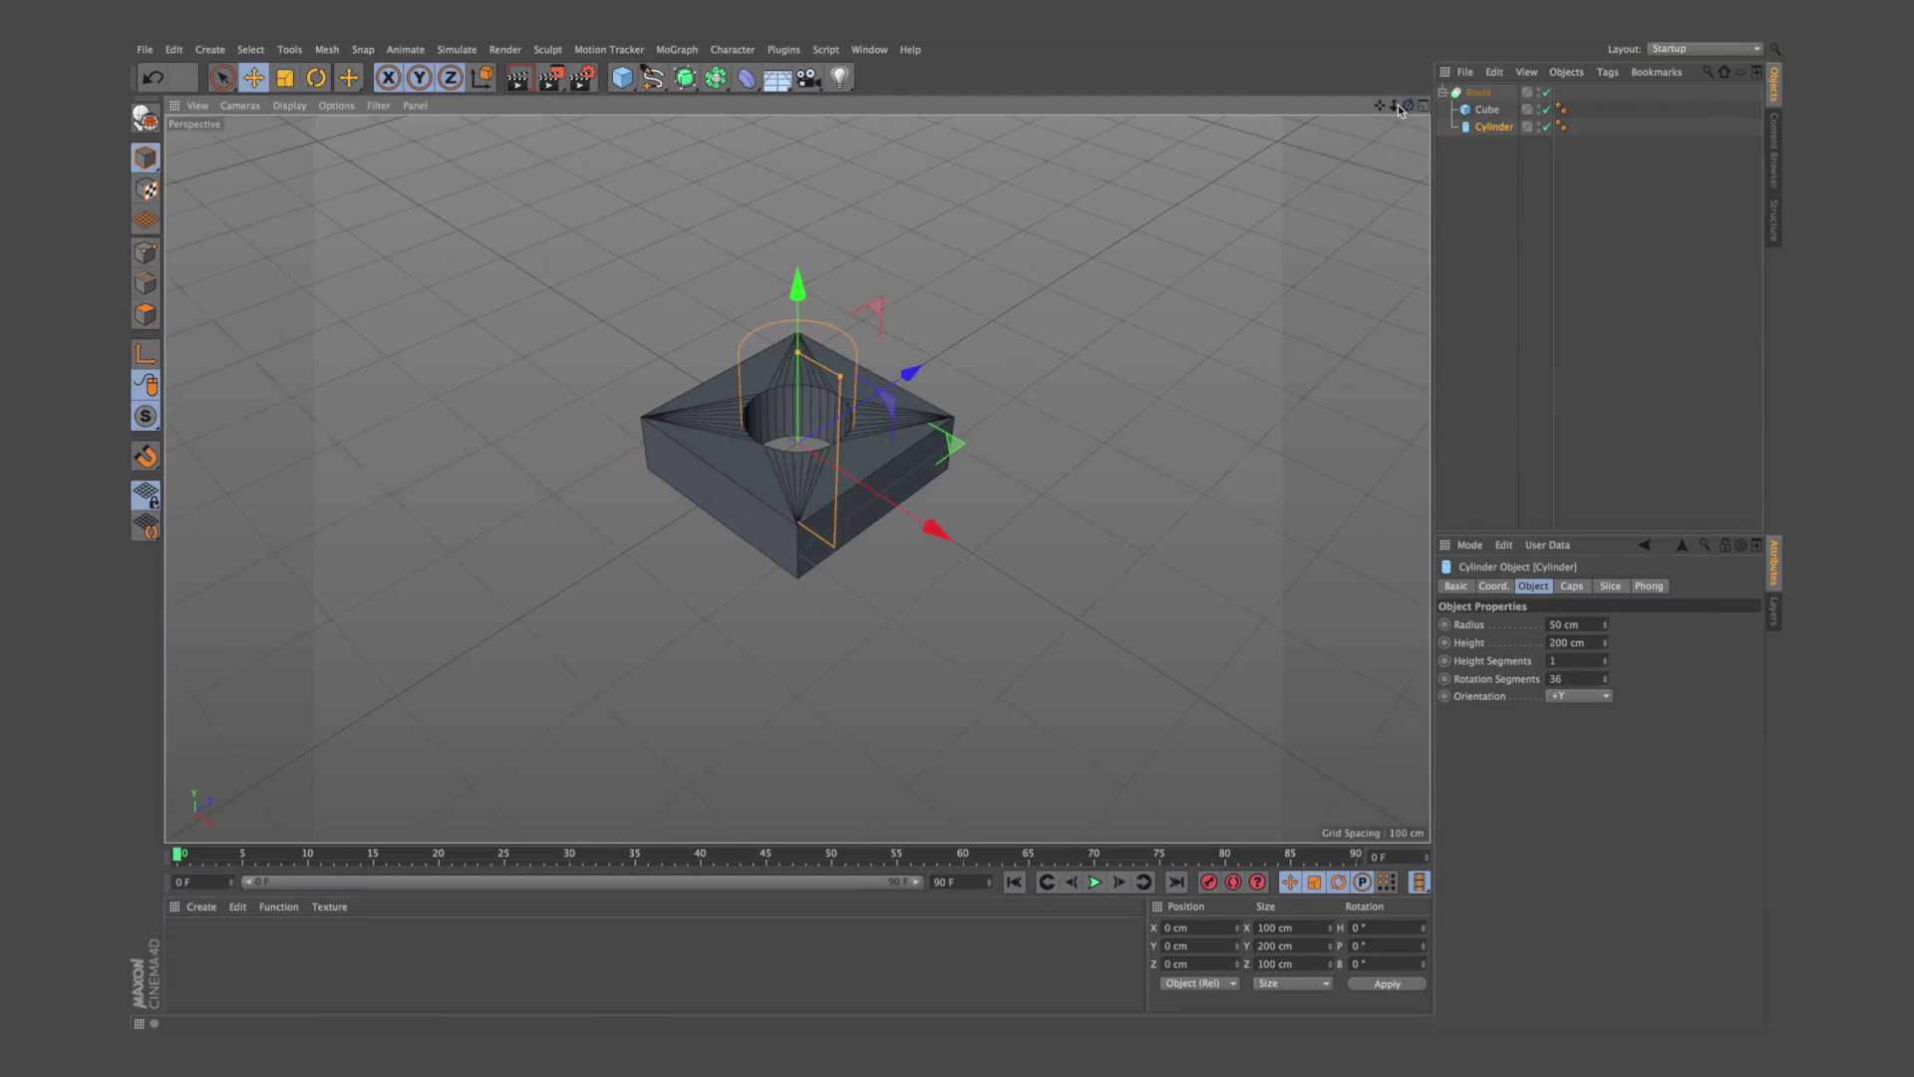
{"action": "scroll", "coordinate": [797, 478], "scroll_direction": "up", "scroll_amount": 5}
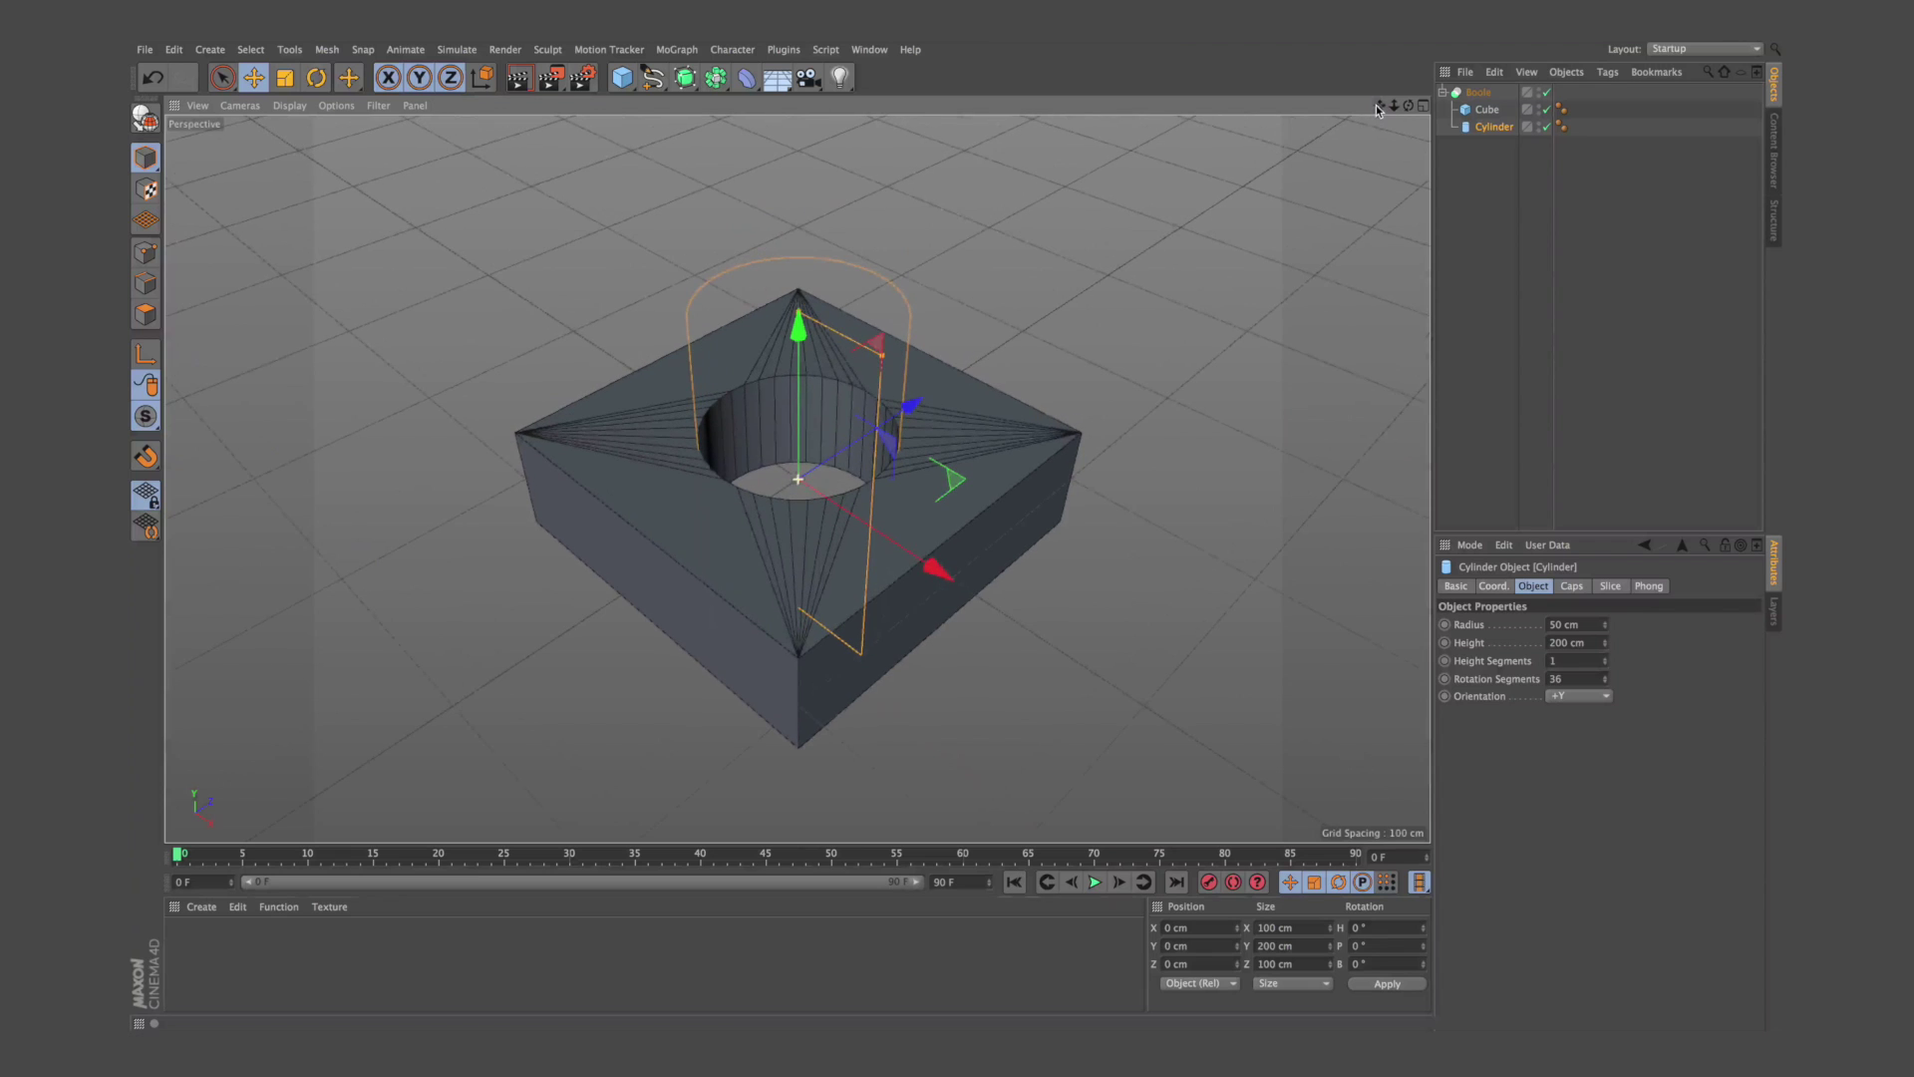
{"action": "left_click", "coordinate": [1477, 179]}
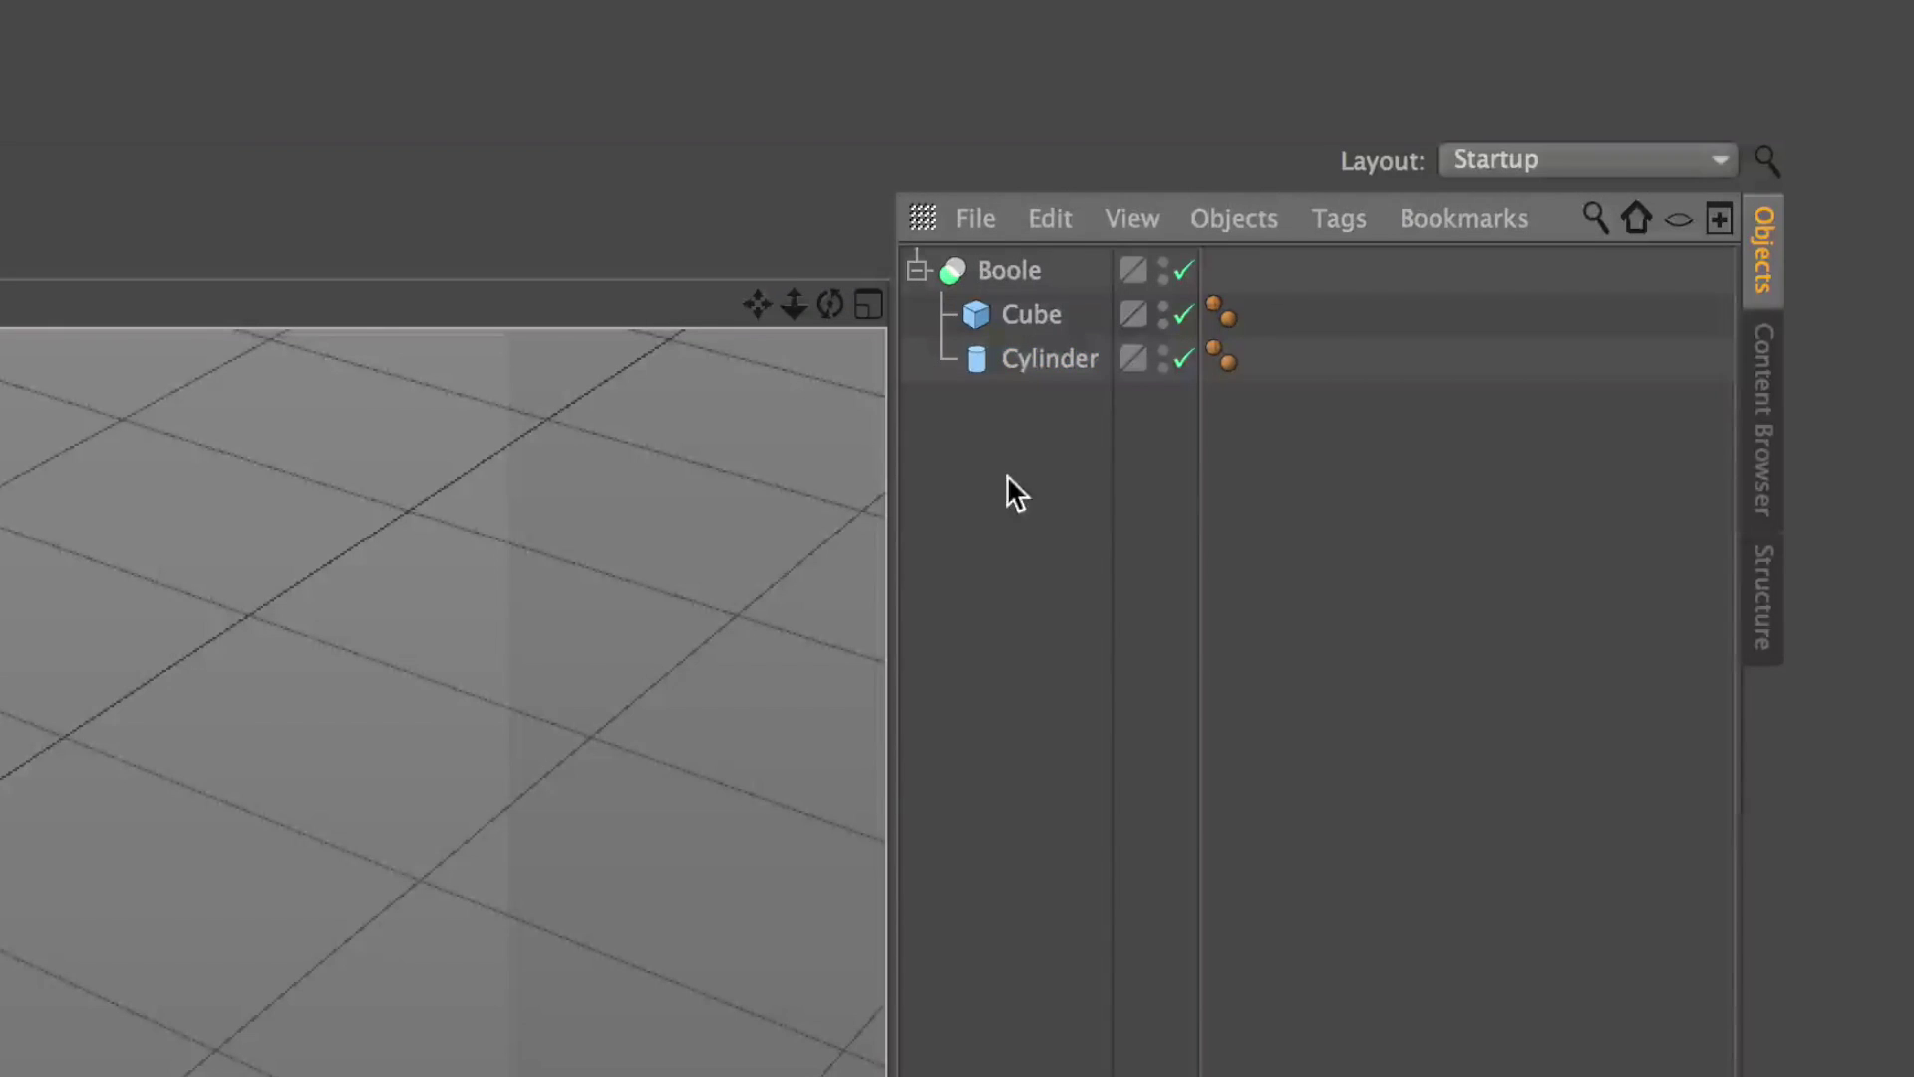
Step: Tick Hide new edges on the Boole object and orbit around the holed cube
{"action": "left_click", "coordinate": [1021, 267]}
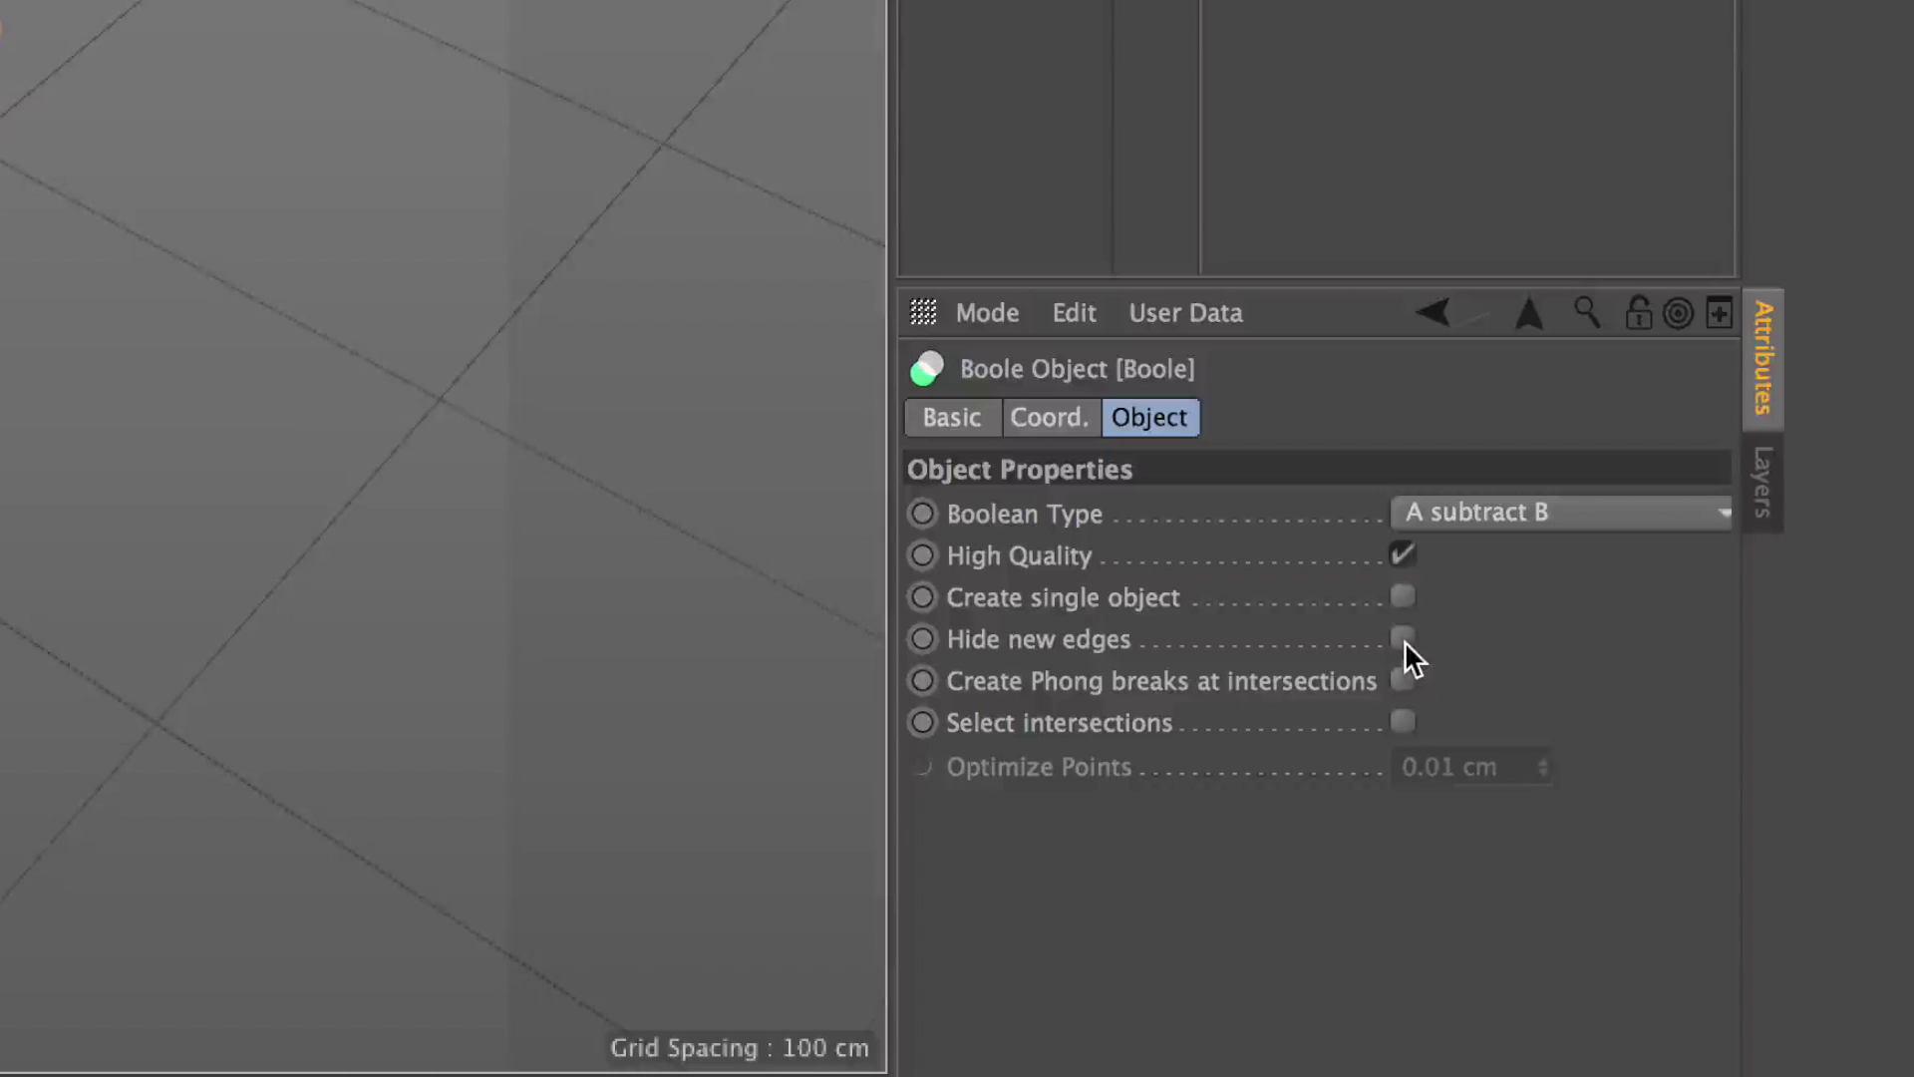
{"action": "left_click", "coordinate": [1404, 640]}
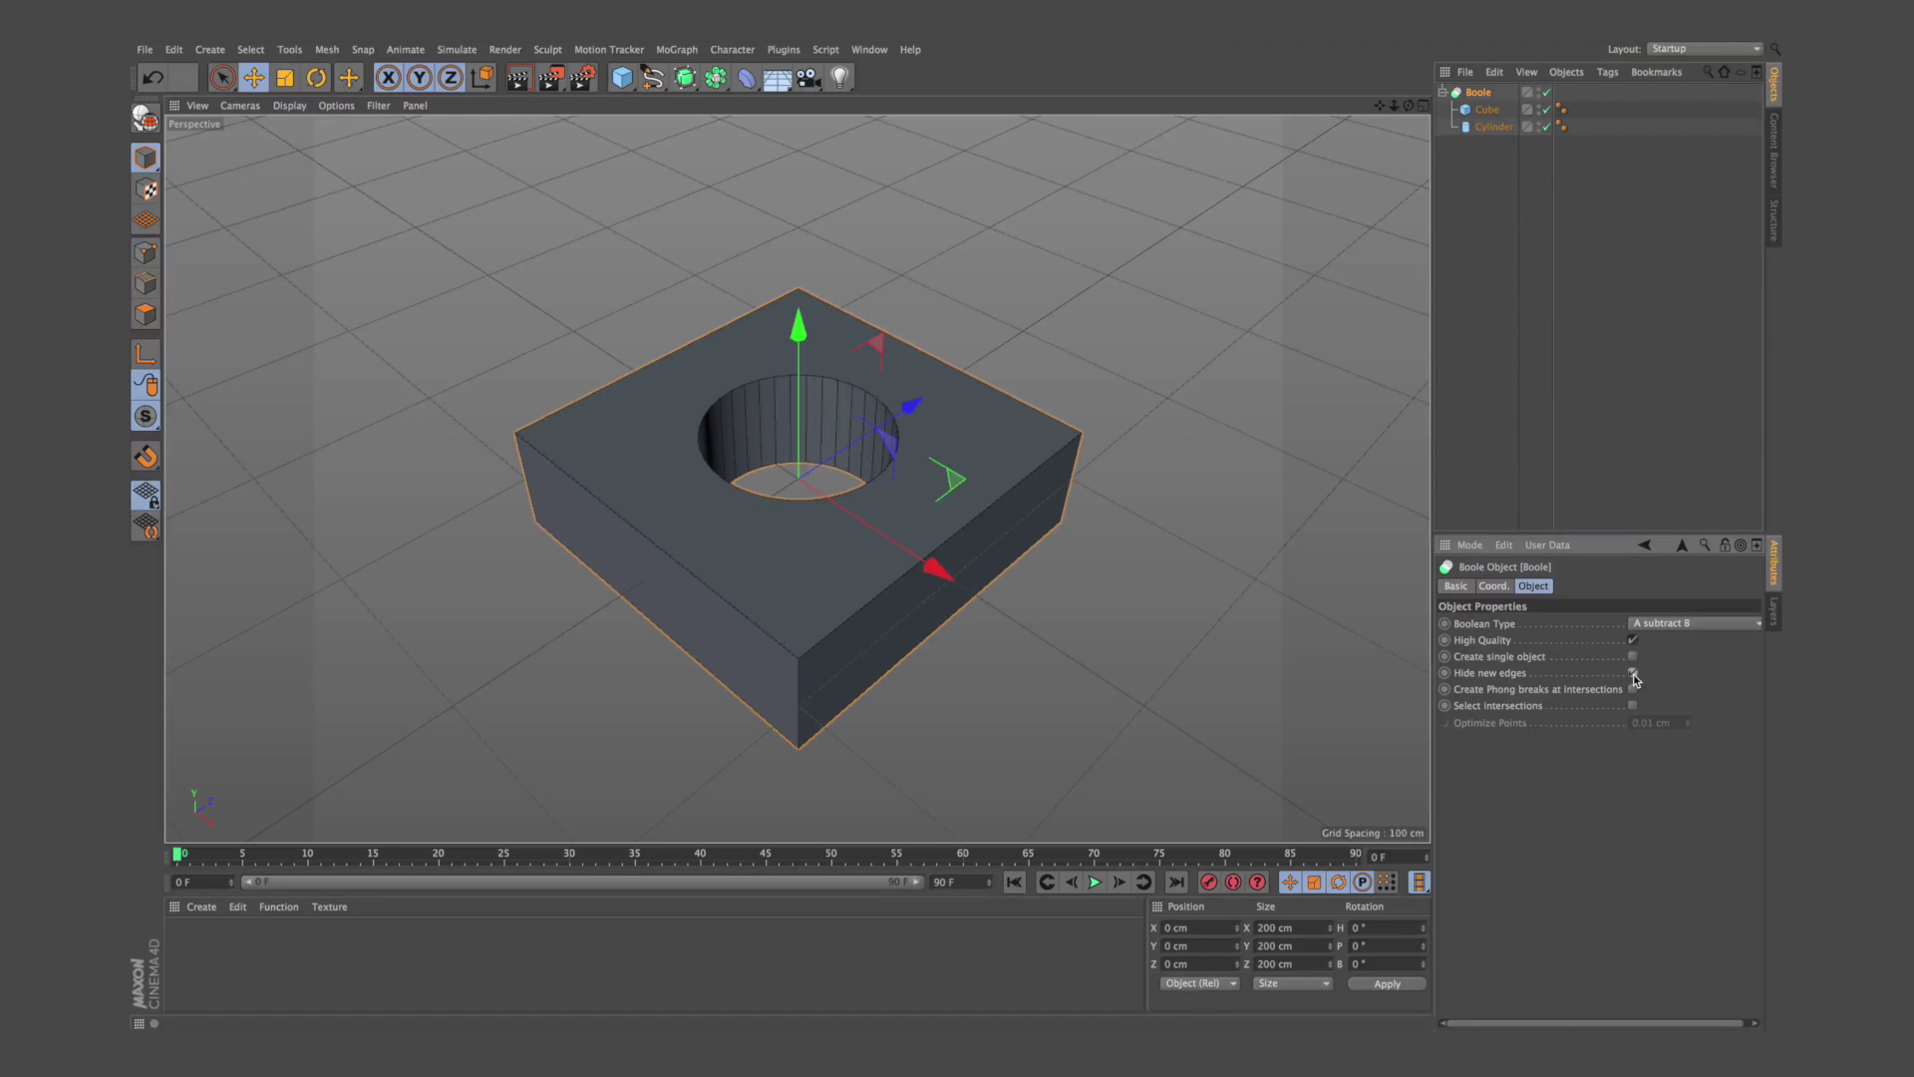
{"action": "left_click_drag", "start_coordinate": [798, 638], "coordinate": [797, 479], "text": "alt"}
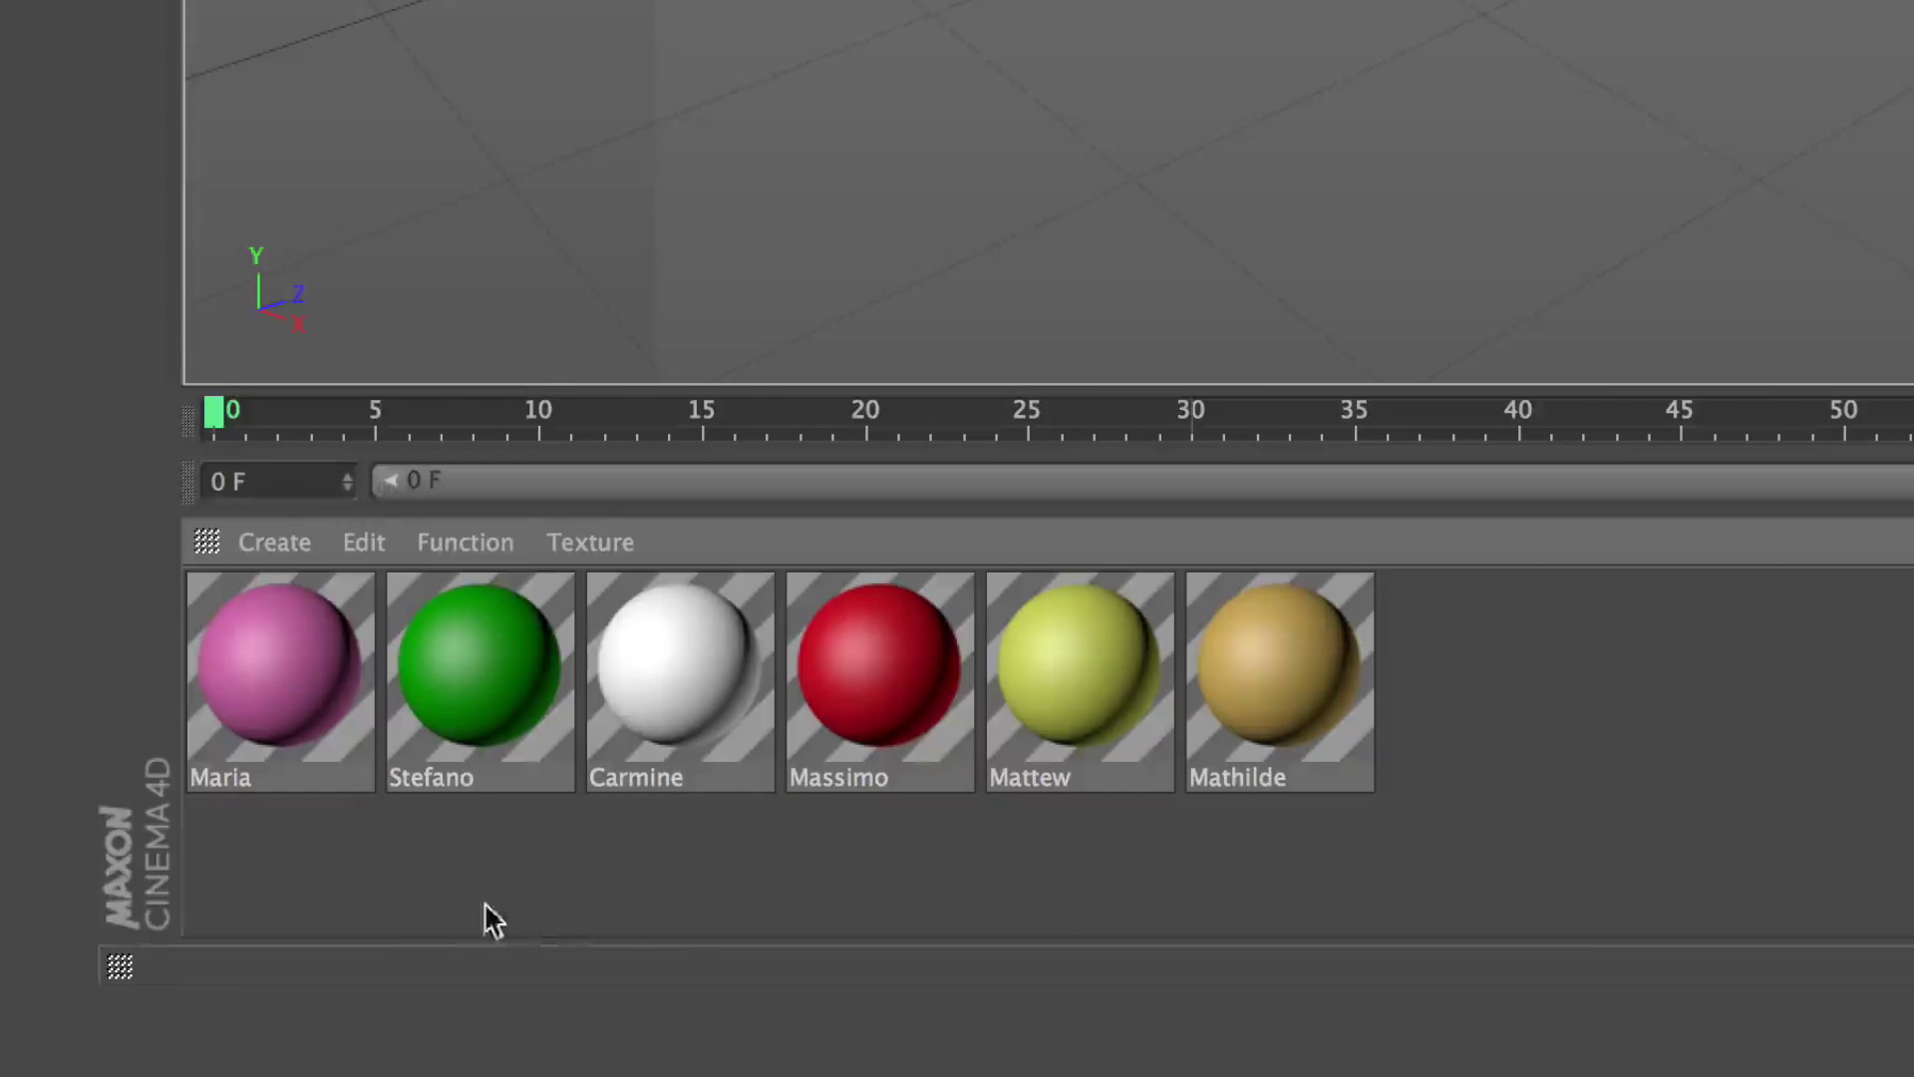
Step: Drag the Maria material onto Stefano, Carmine and Massimo so all three are replaced by Maria
{"action": "left_click", "coordinate": [281, 668]}
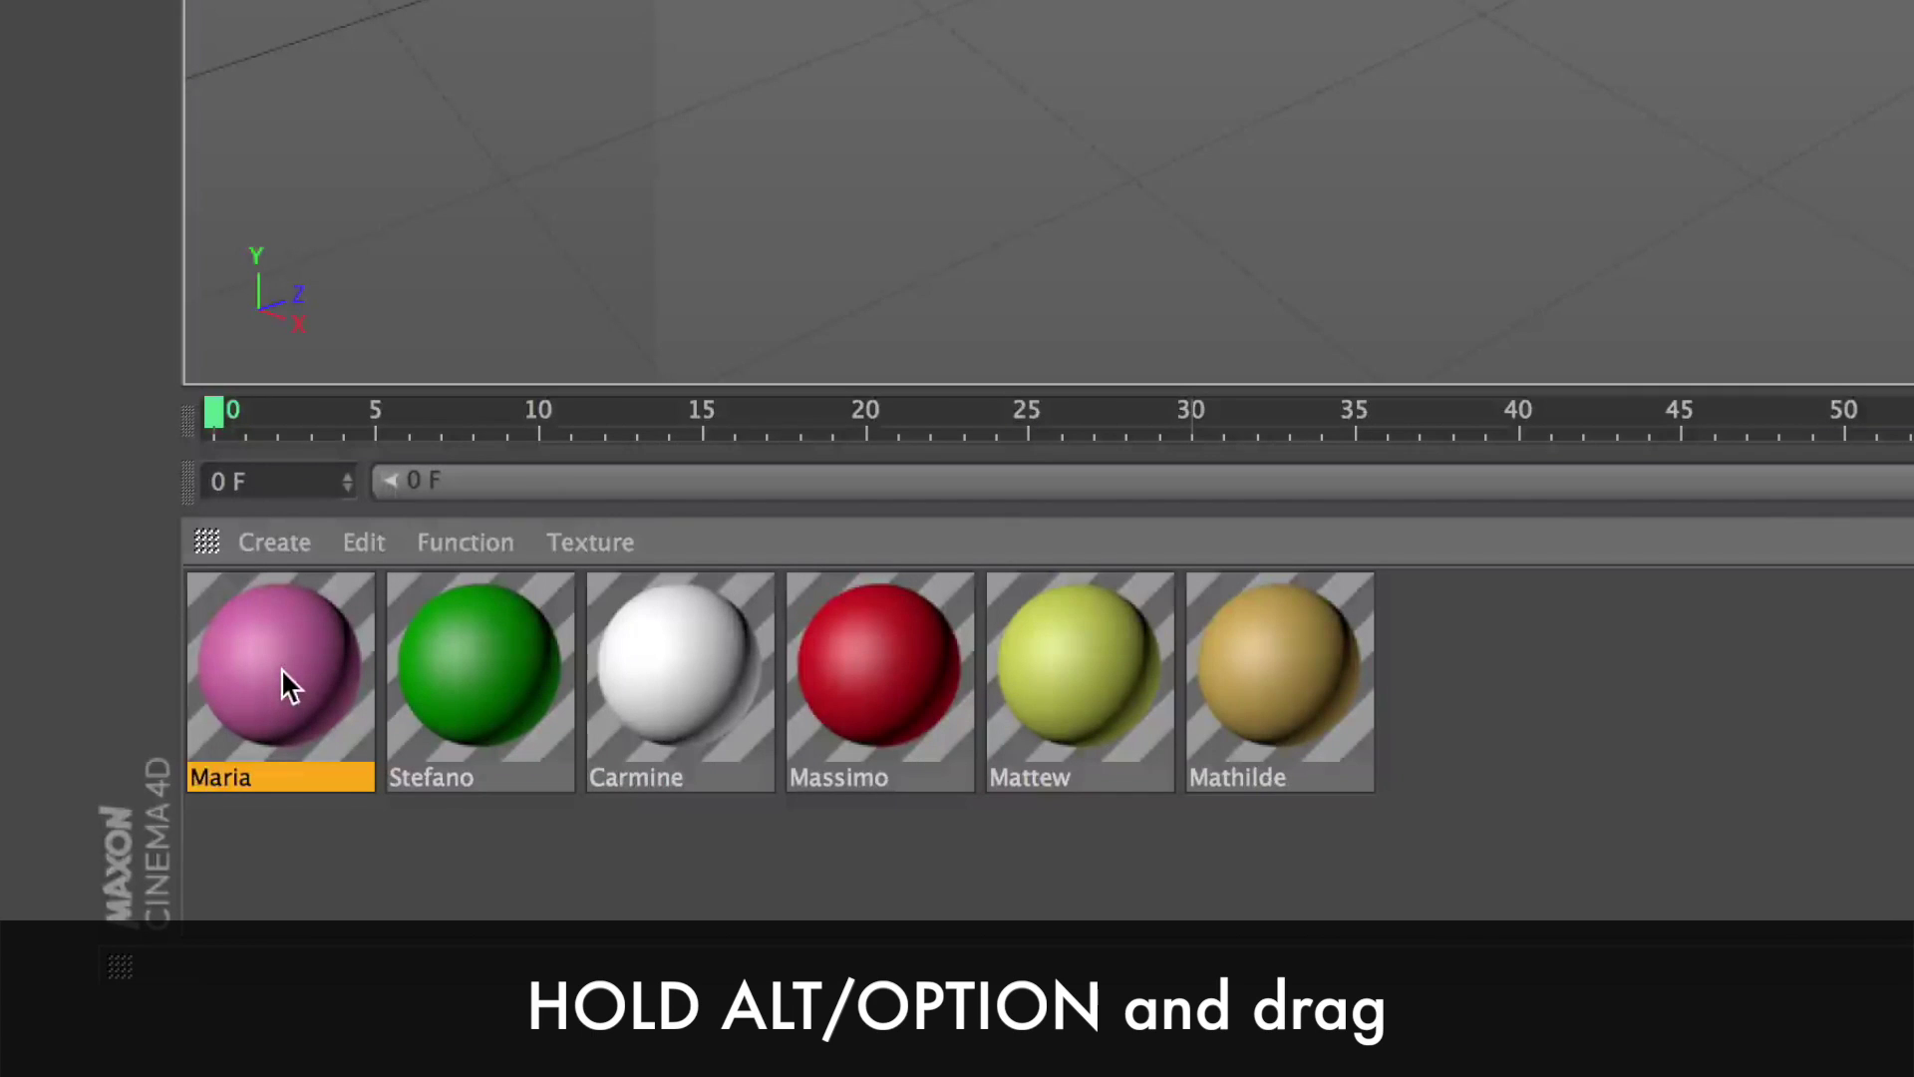
{"action": "left_click_drag", "start_coordinate": [283, 674], "coordinate": [459, 668], "text": "alt"}
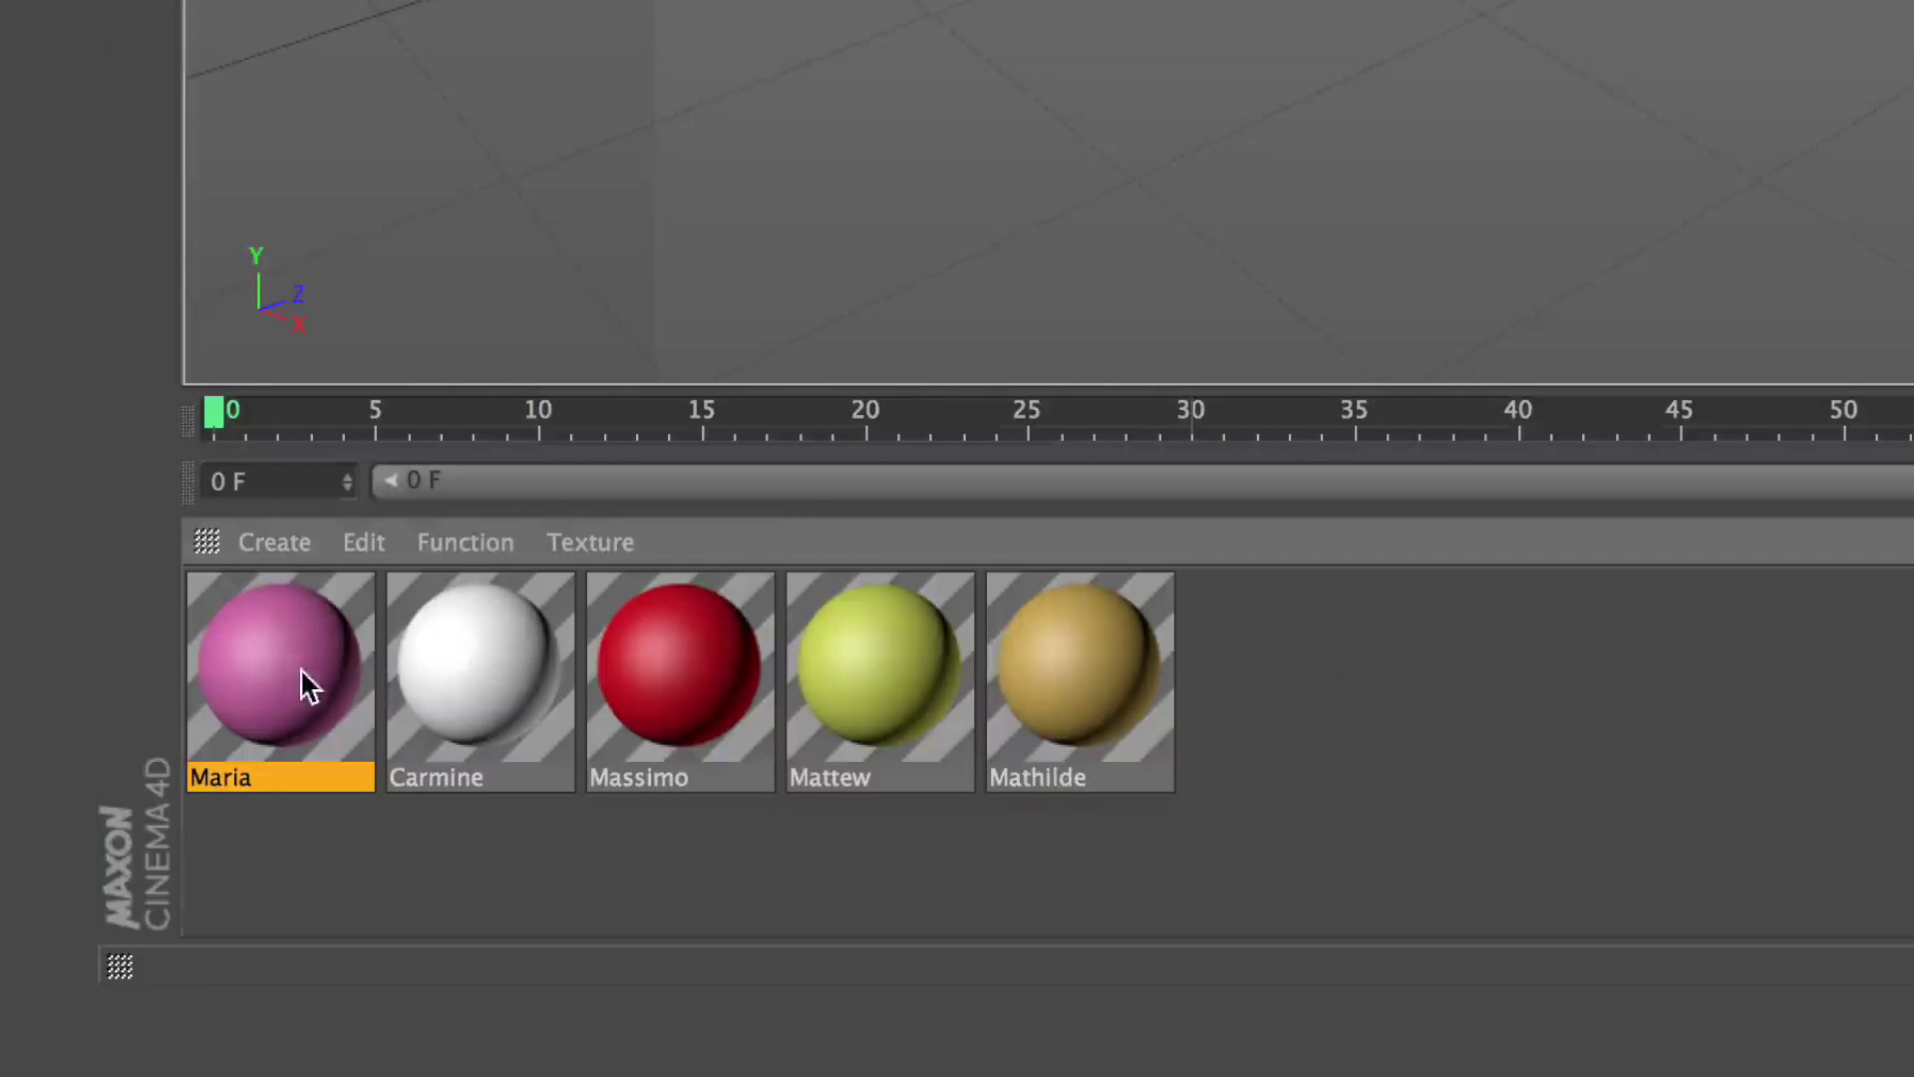
{"action": "left_click_drag", "start_coordinate": [293, 667], "coordinate": [480, 699], "text": "alt"}
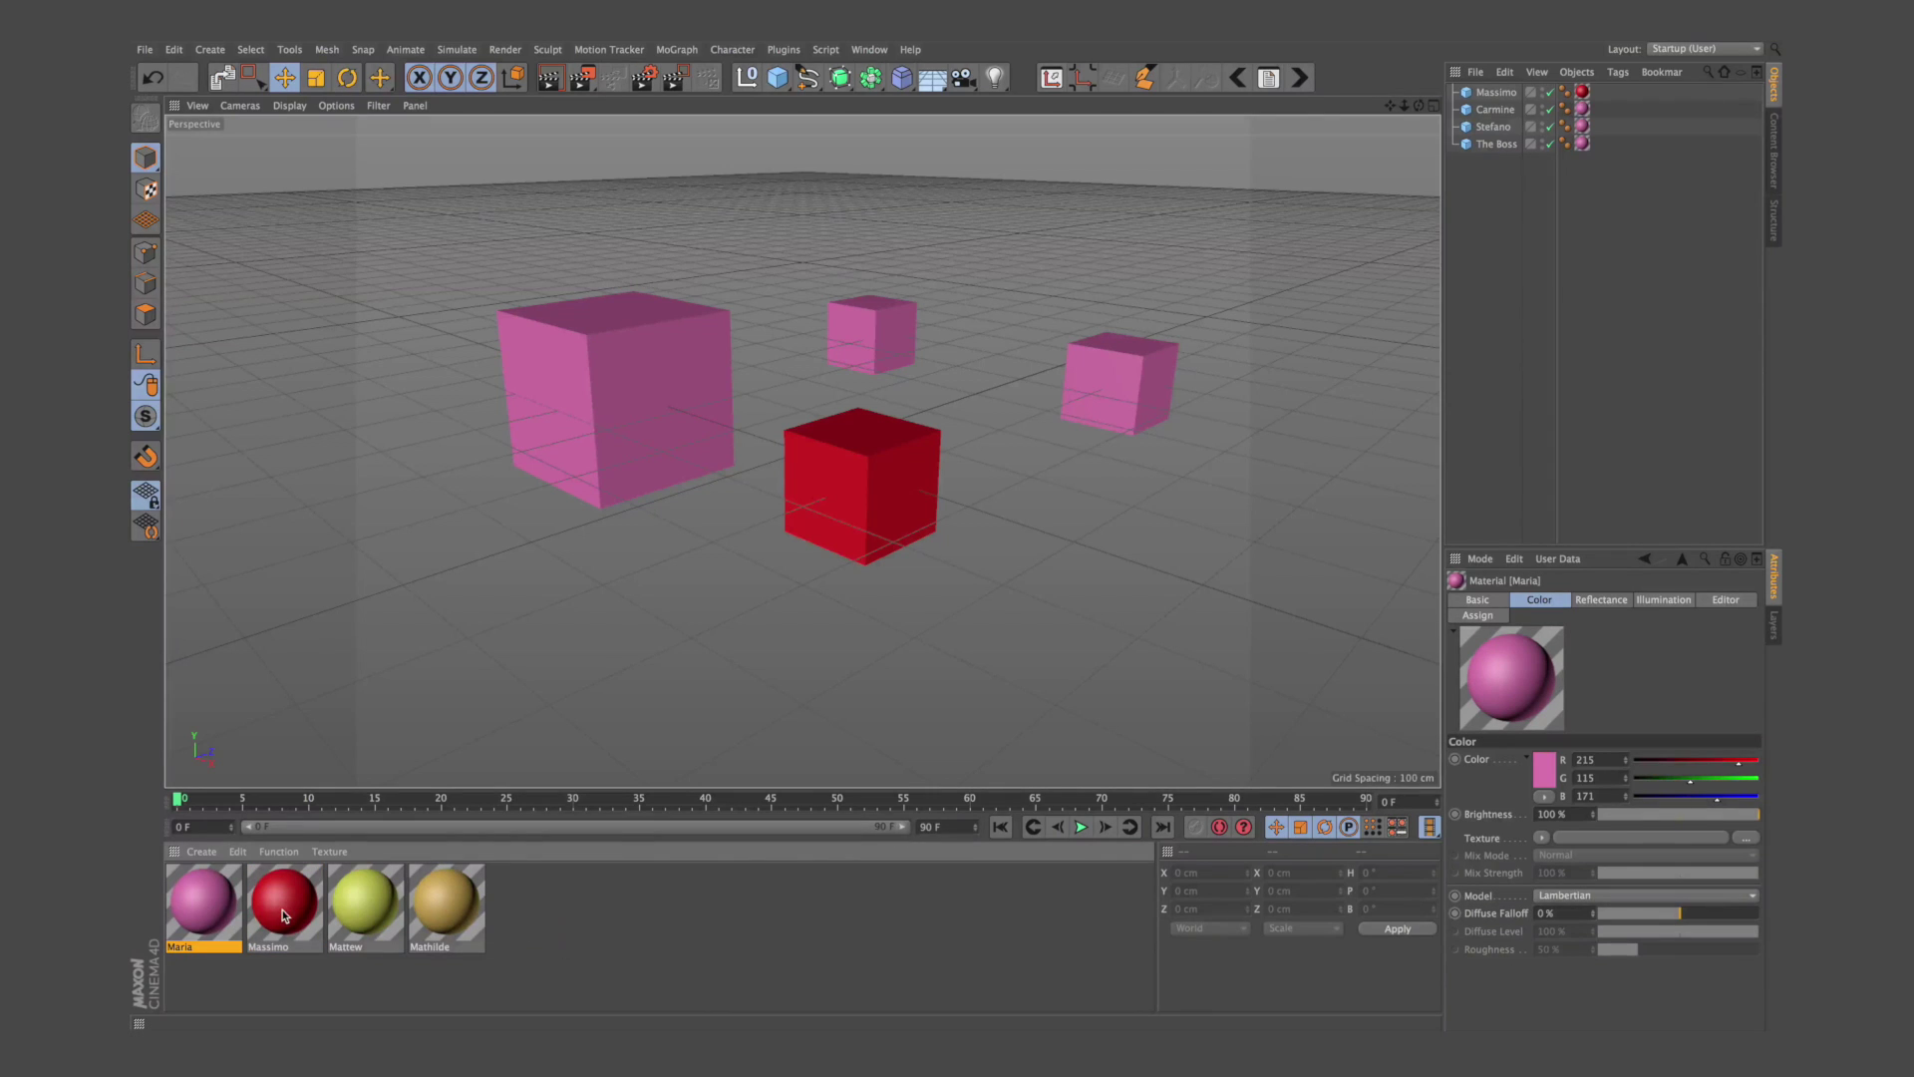
{"action": "left_click_drag", "start_coordinate": [215, 918], "coordinate": [281, 912], "text": "alt"}
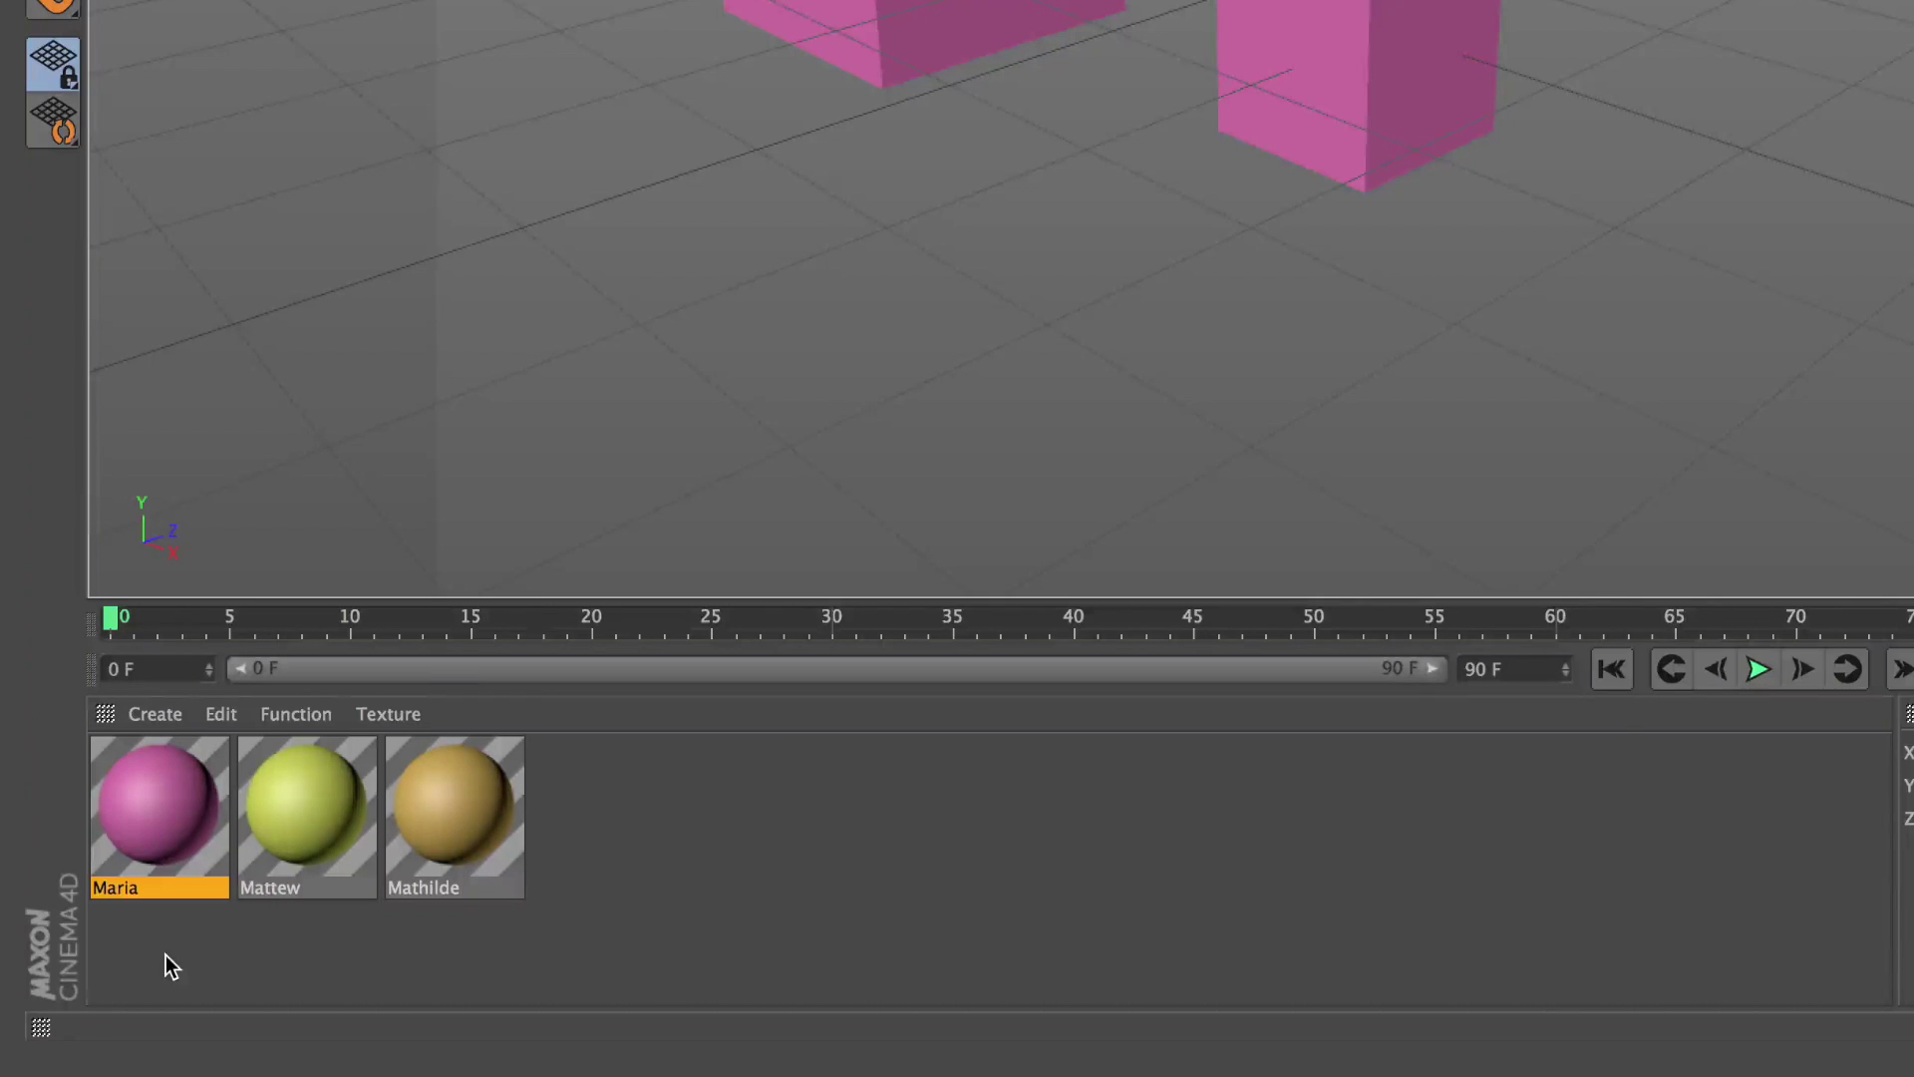
Step: Paste extra Mattew and Mathilde copies, then run Remove Unused Materials to clear them
{"action": "left_click_drag", "start_coordinate": [572, 937], "coordinate": [307, 813]}
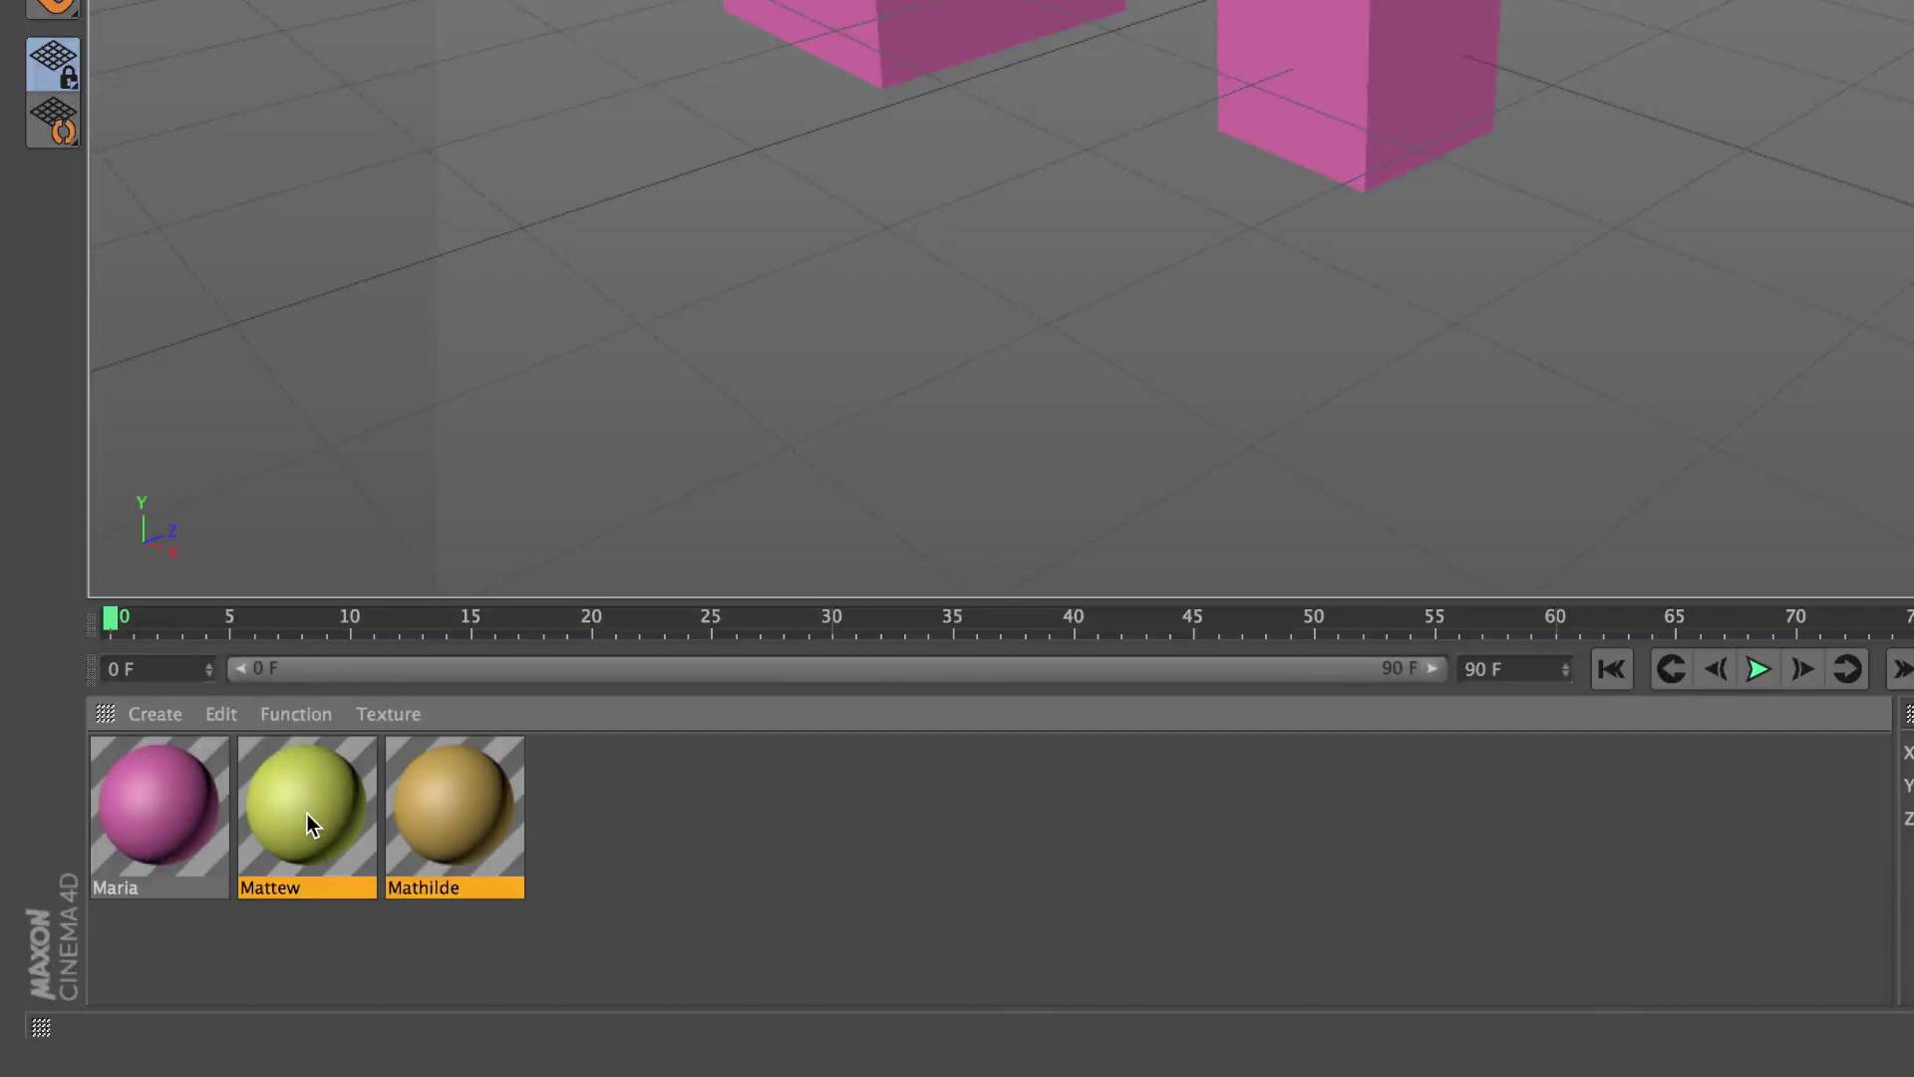
{"action": "key", "text": "ctrl+v"}
{"action": "key", "text": "ctrl+v"}
{"action": "key", "text": "ctrl+v"}
{"action": "key", "text": "ctrl+v"}
{"action": "key", "text": "ctrl+v"}
{"action": "key", "text": "ctrl+v"}
{"action": "key", "text": "ctrl+v"}
{"action": "key", "text": "ctrl+v"}
{"action": "key", "text": "ctrl+v"}
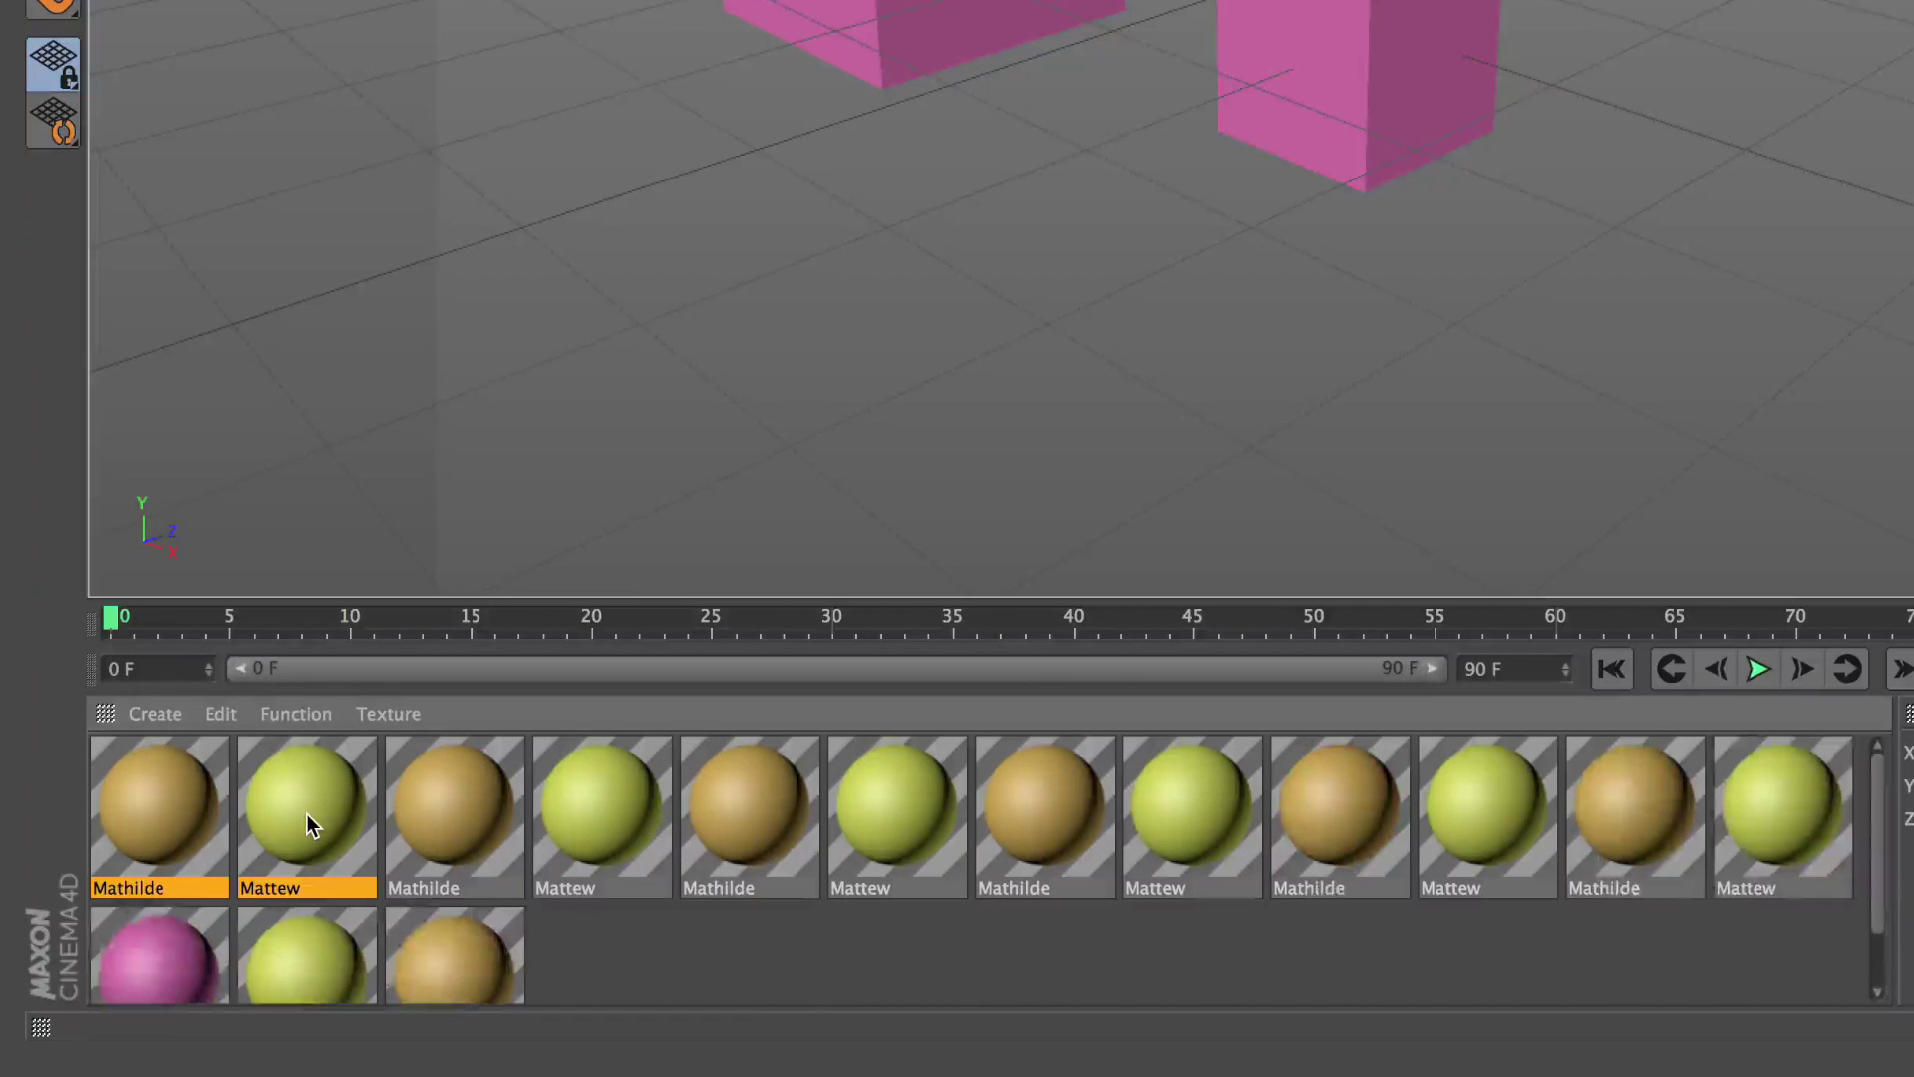
{"action": "key", "text": "ctrl+v"}
{"action": "key", "text": "ctrl+v"}
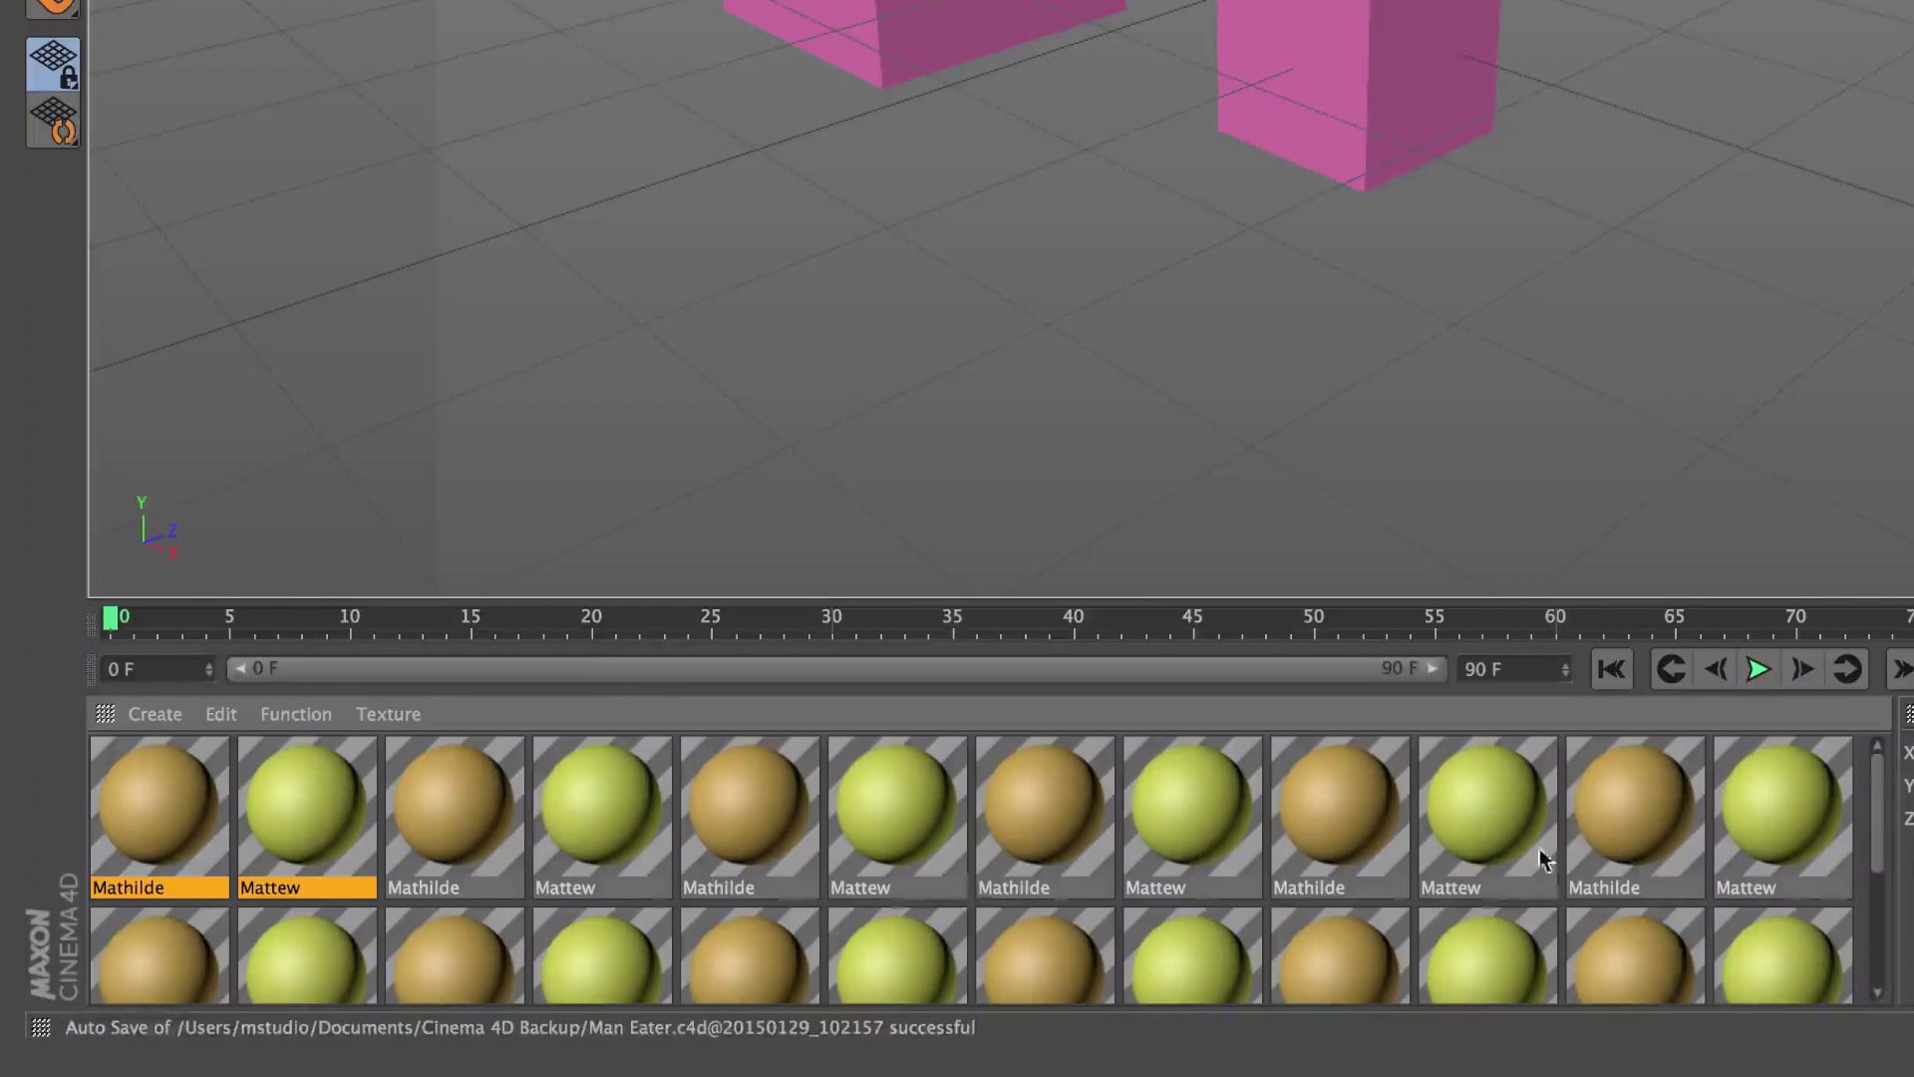
{"action": "left_click_drag", "start_coordinate": [1875, 852], "coordinate": [1872, 955]}
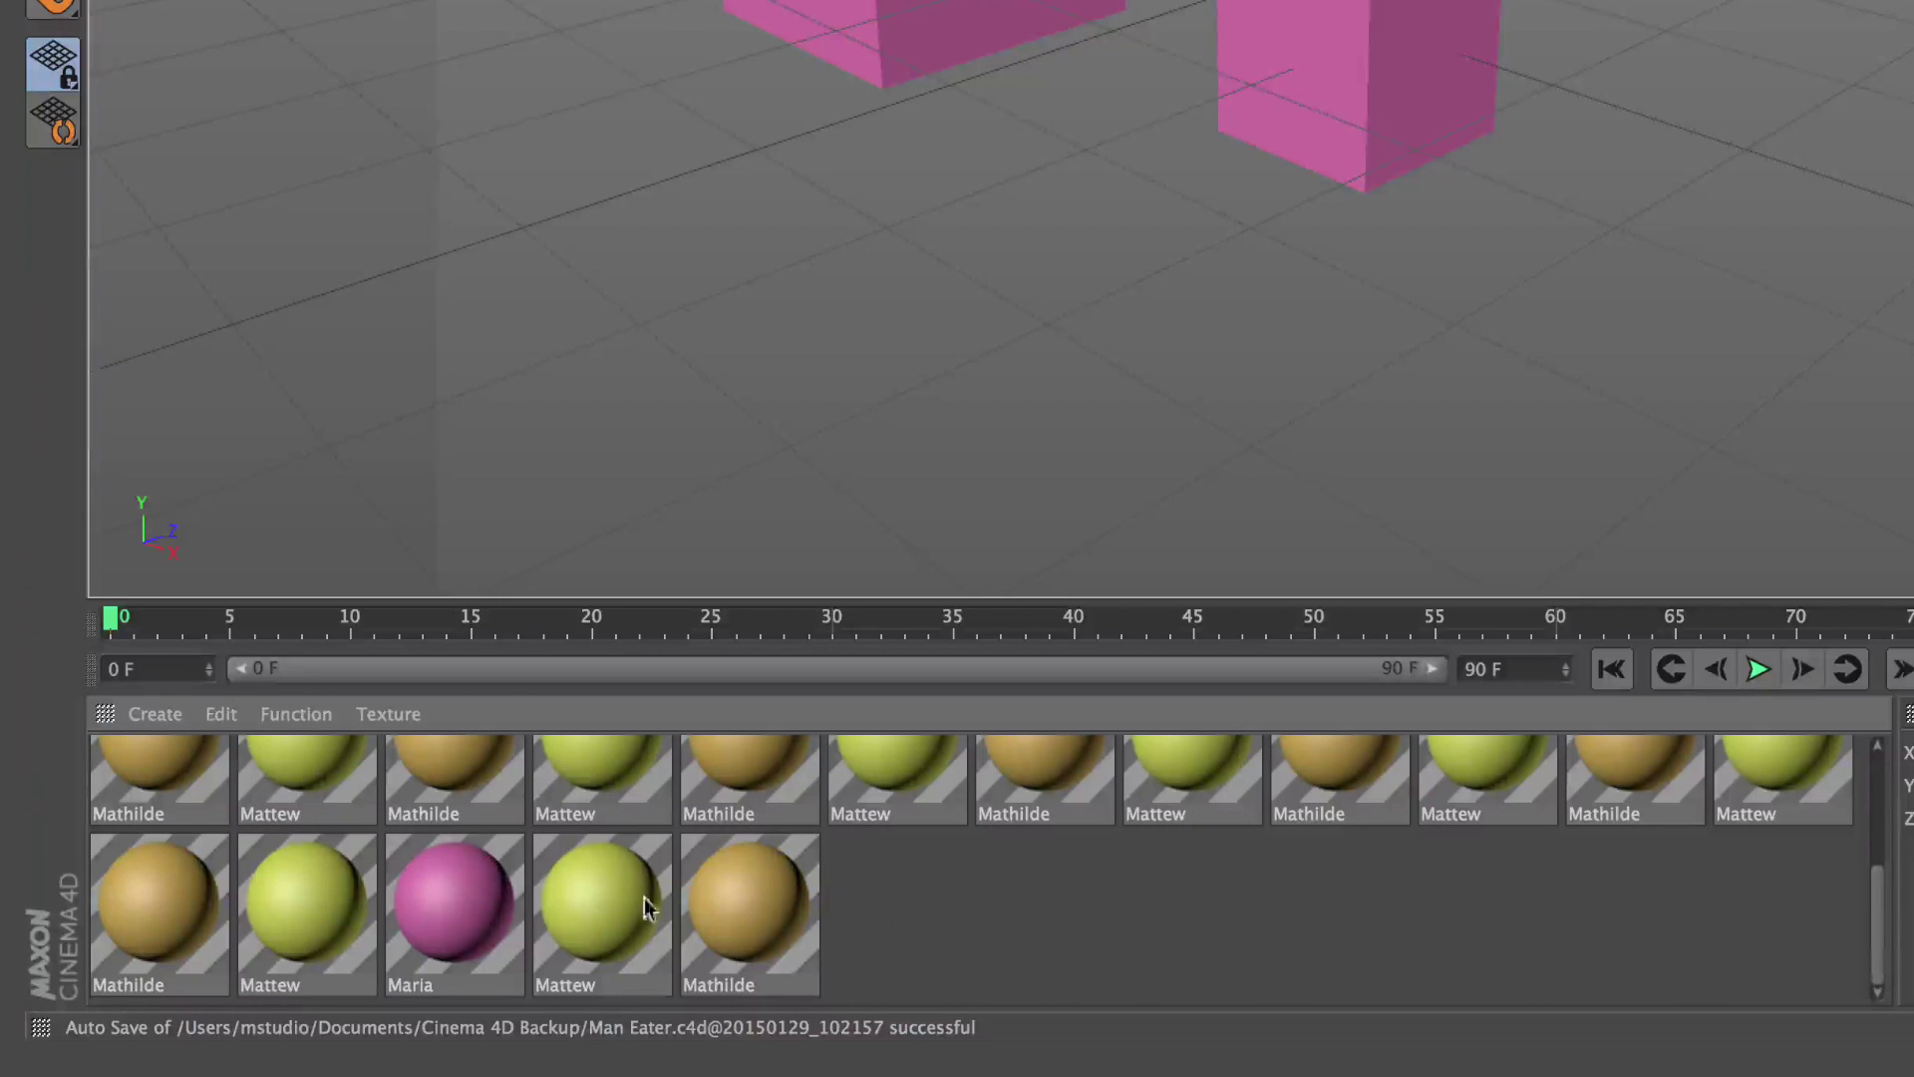
{"action": "left_click", "coordinate": [309, 722]}
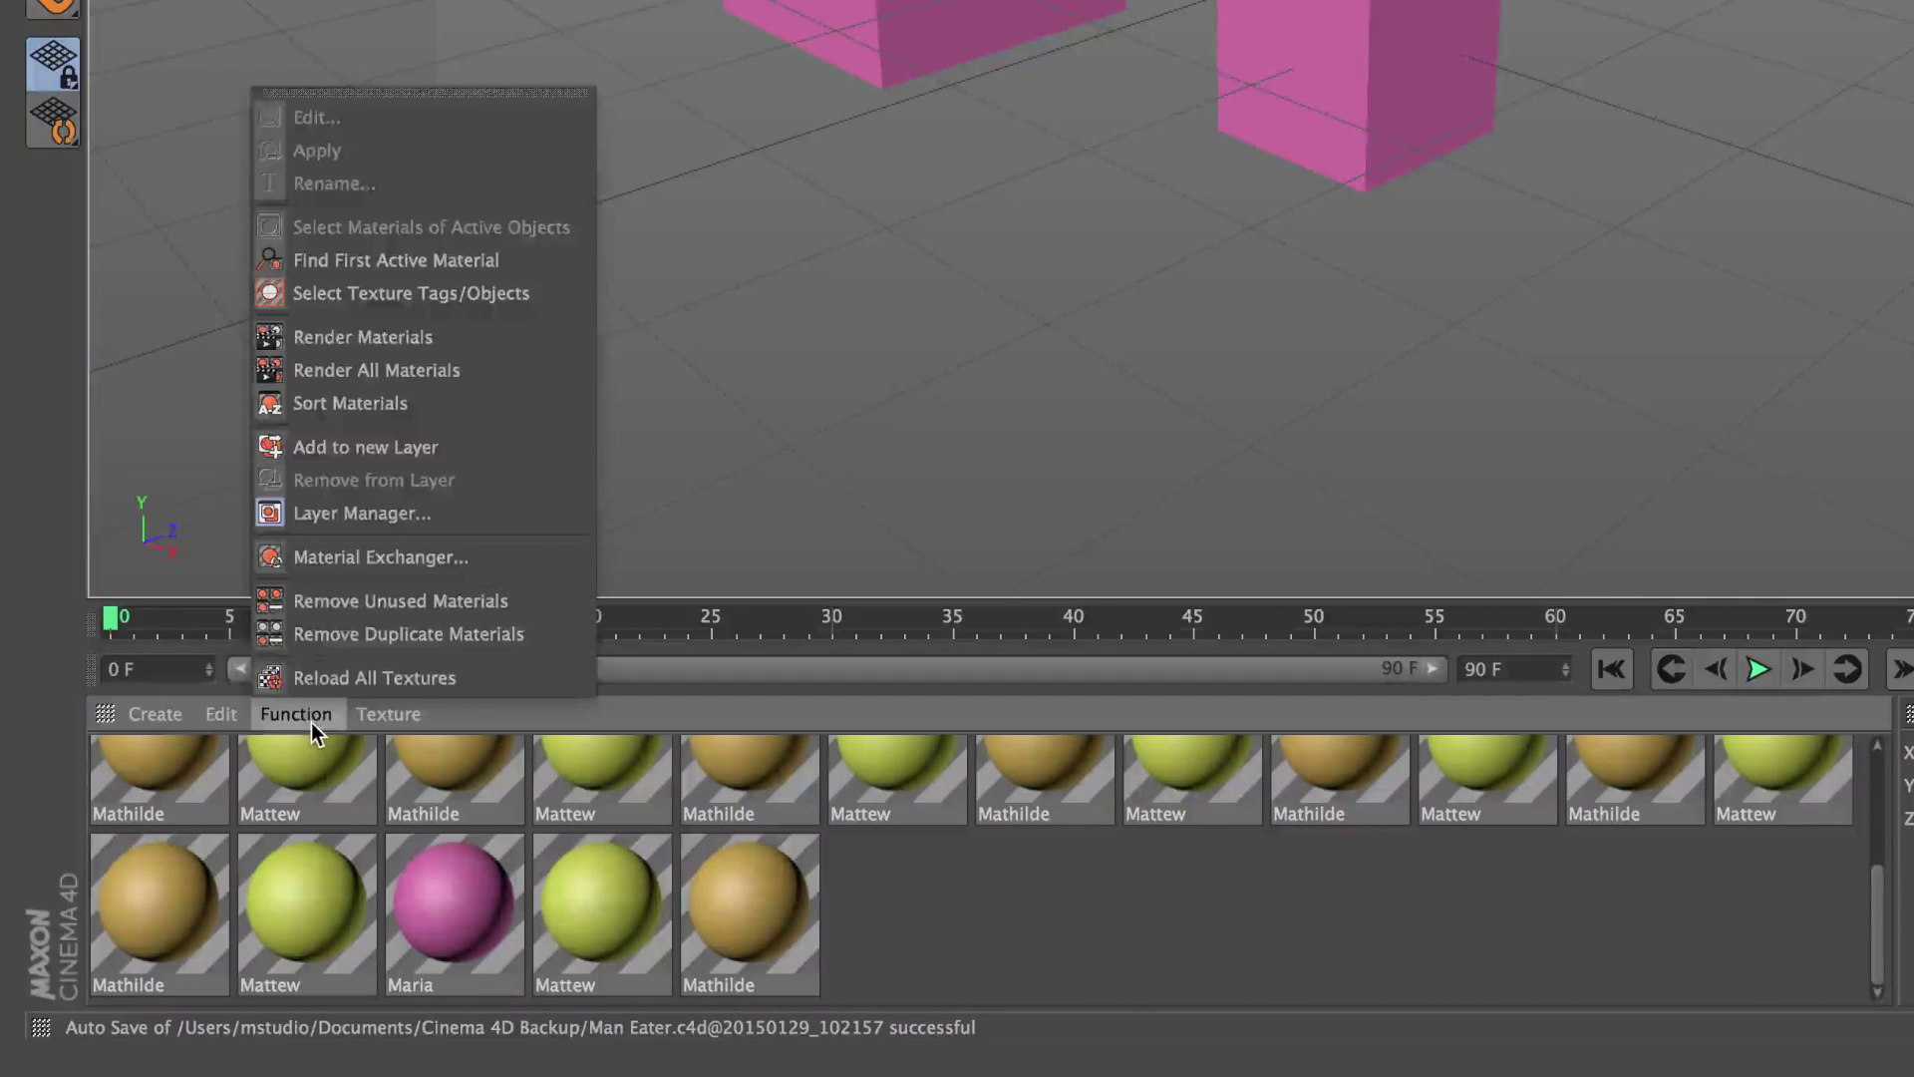
{"action": "left_click", "coordinate": [556, 602]}
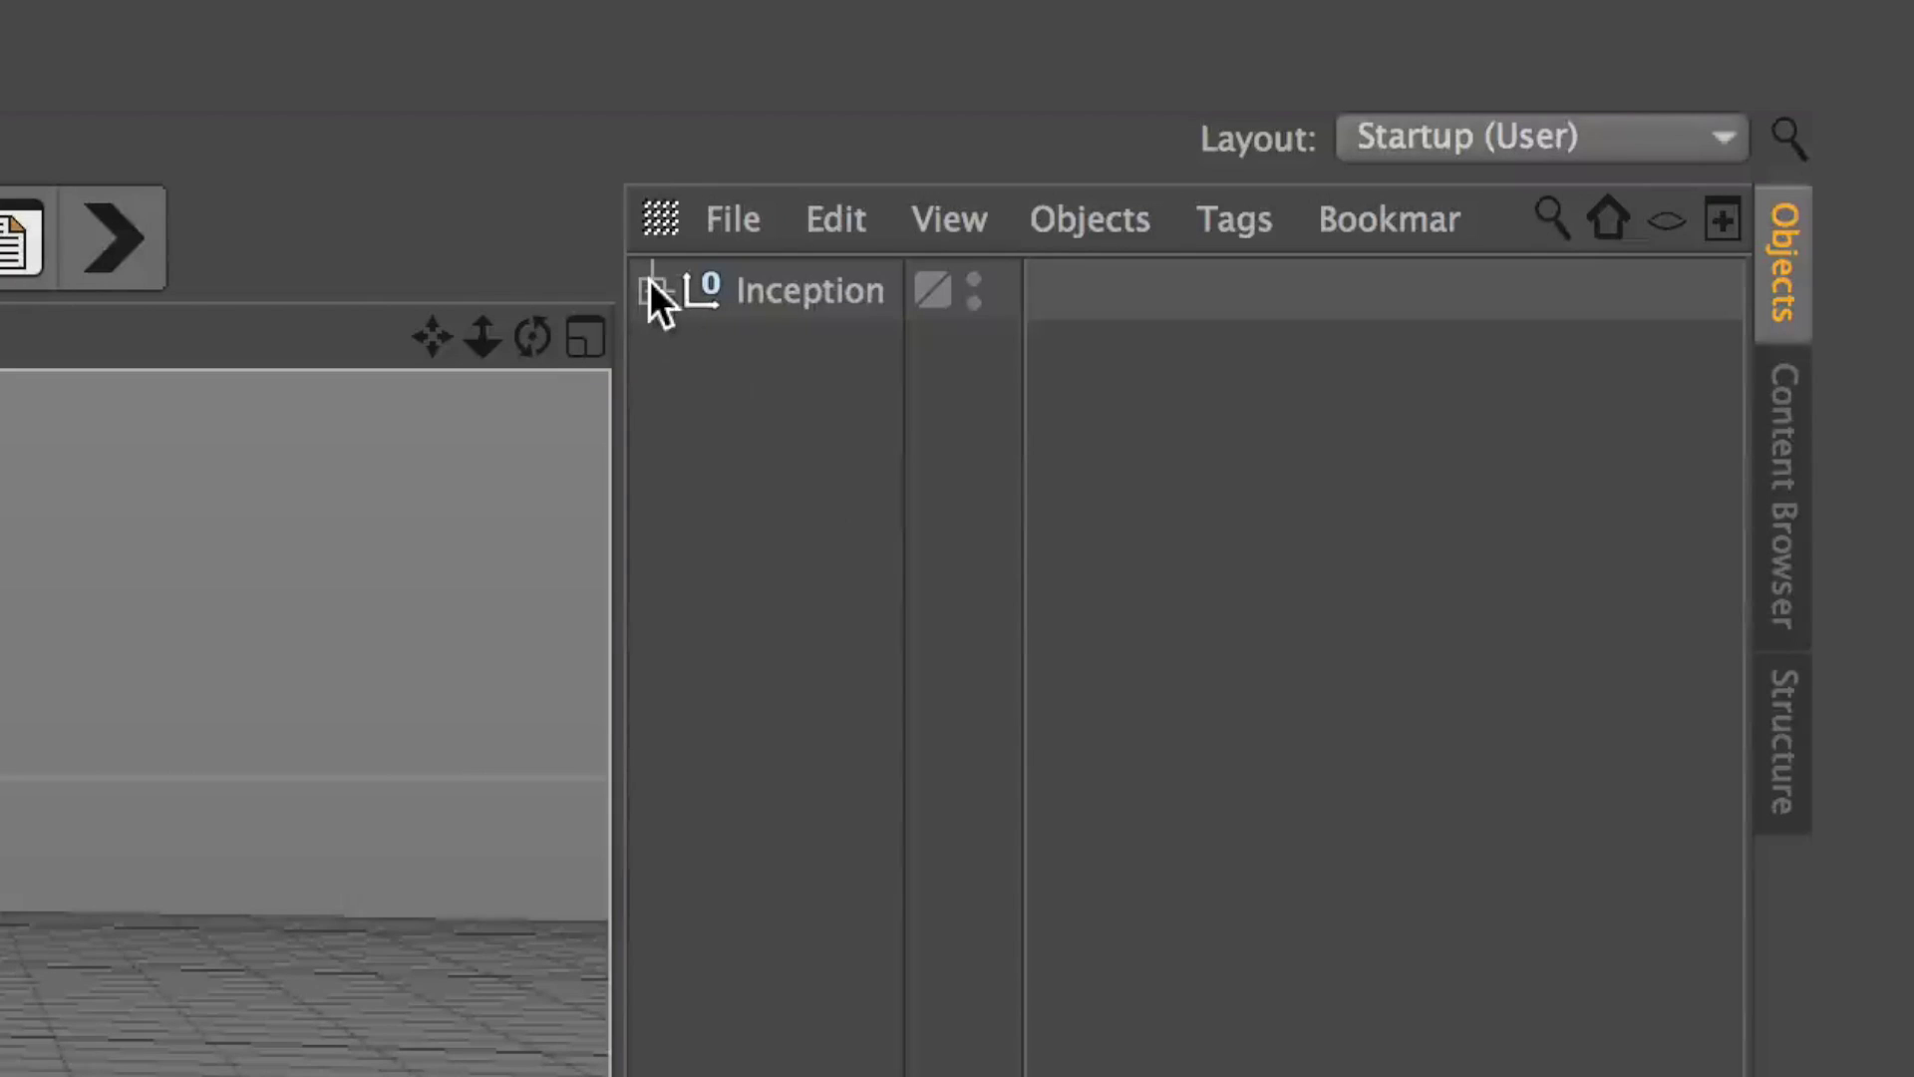
Step: Expand the Inception tree through Cube, Sphere, Cone and Capsule, then collapse Capsule and Cone
{"action": "left_click", "coordinate": [651, 285]}
{"action": "left_click", "coordinate": [690, 339]}
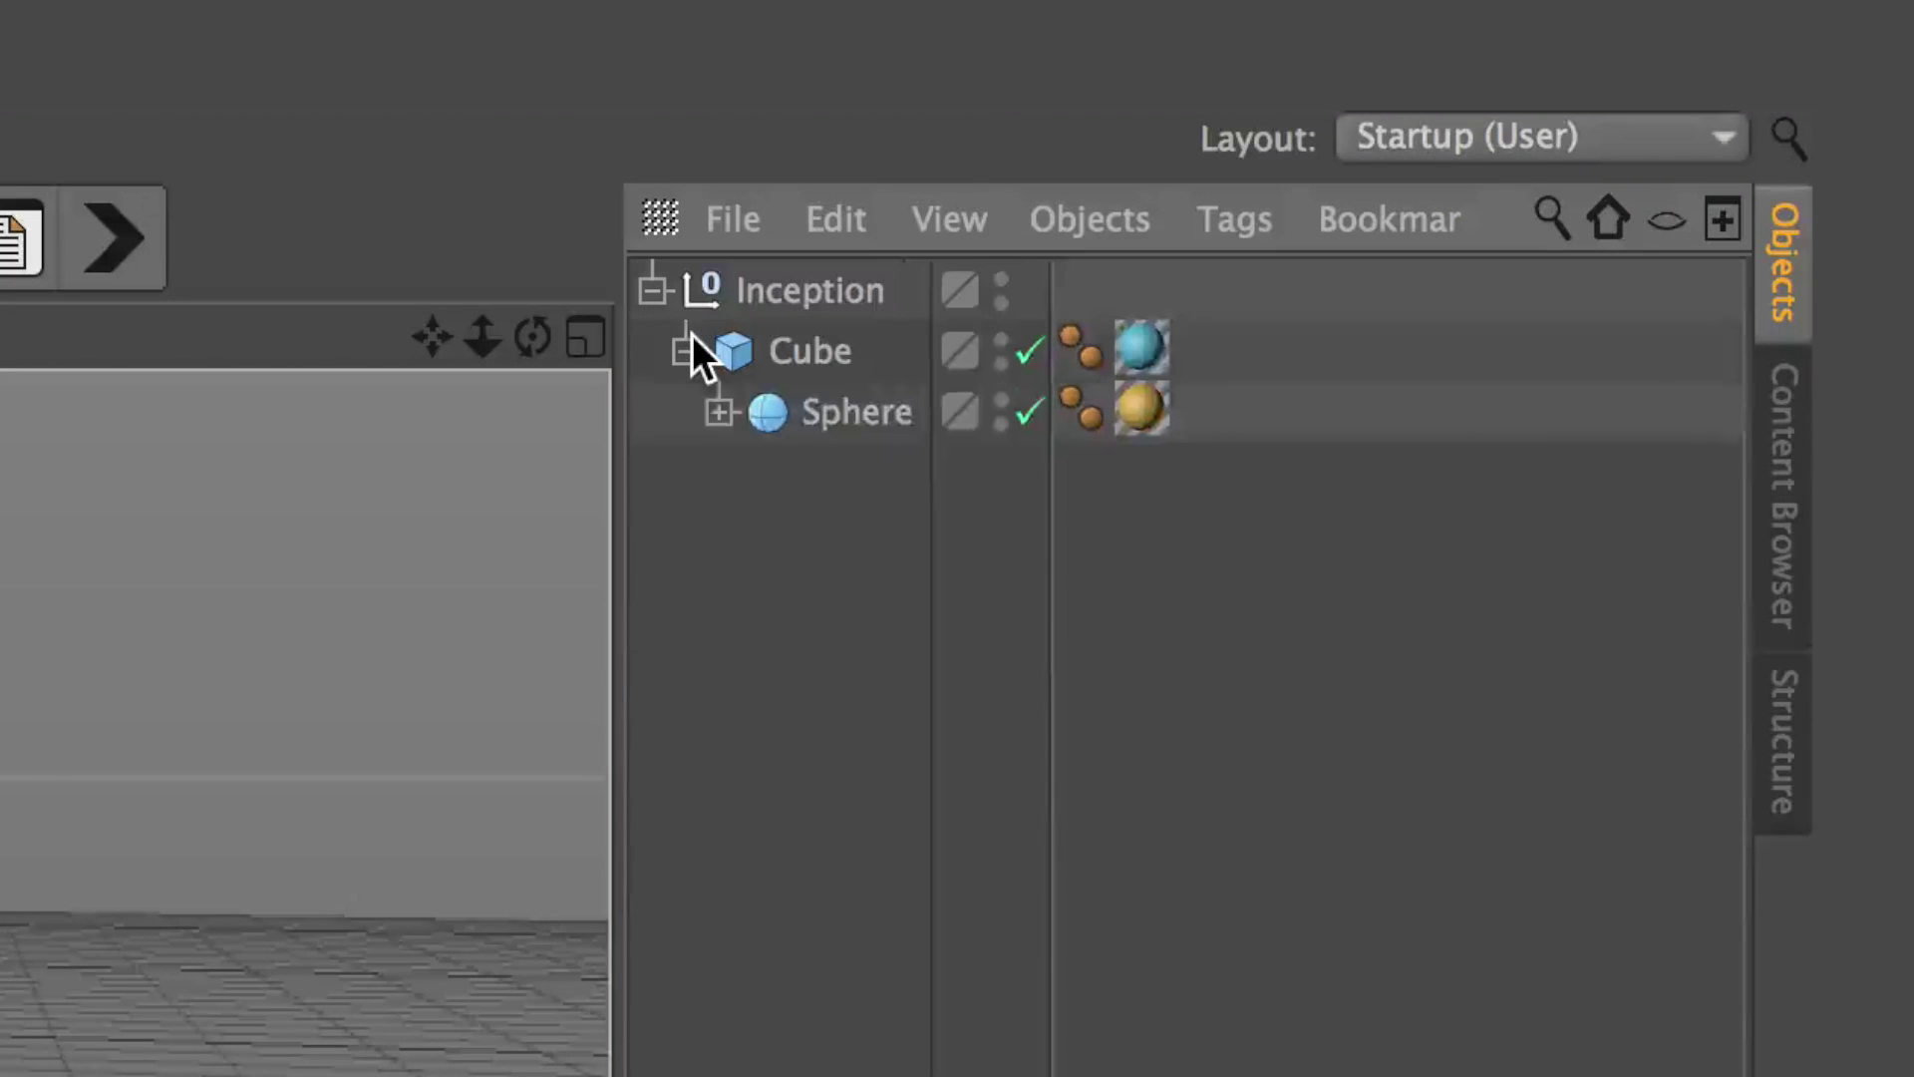
{"action": "left_click", "coordinate": [721, 406]}
{"action": "left_click", "coordinate": [754, 469]}
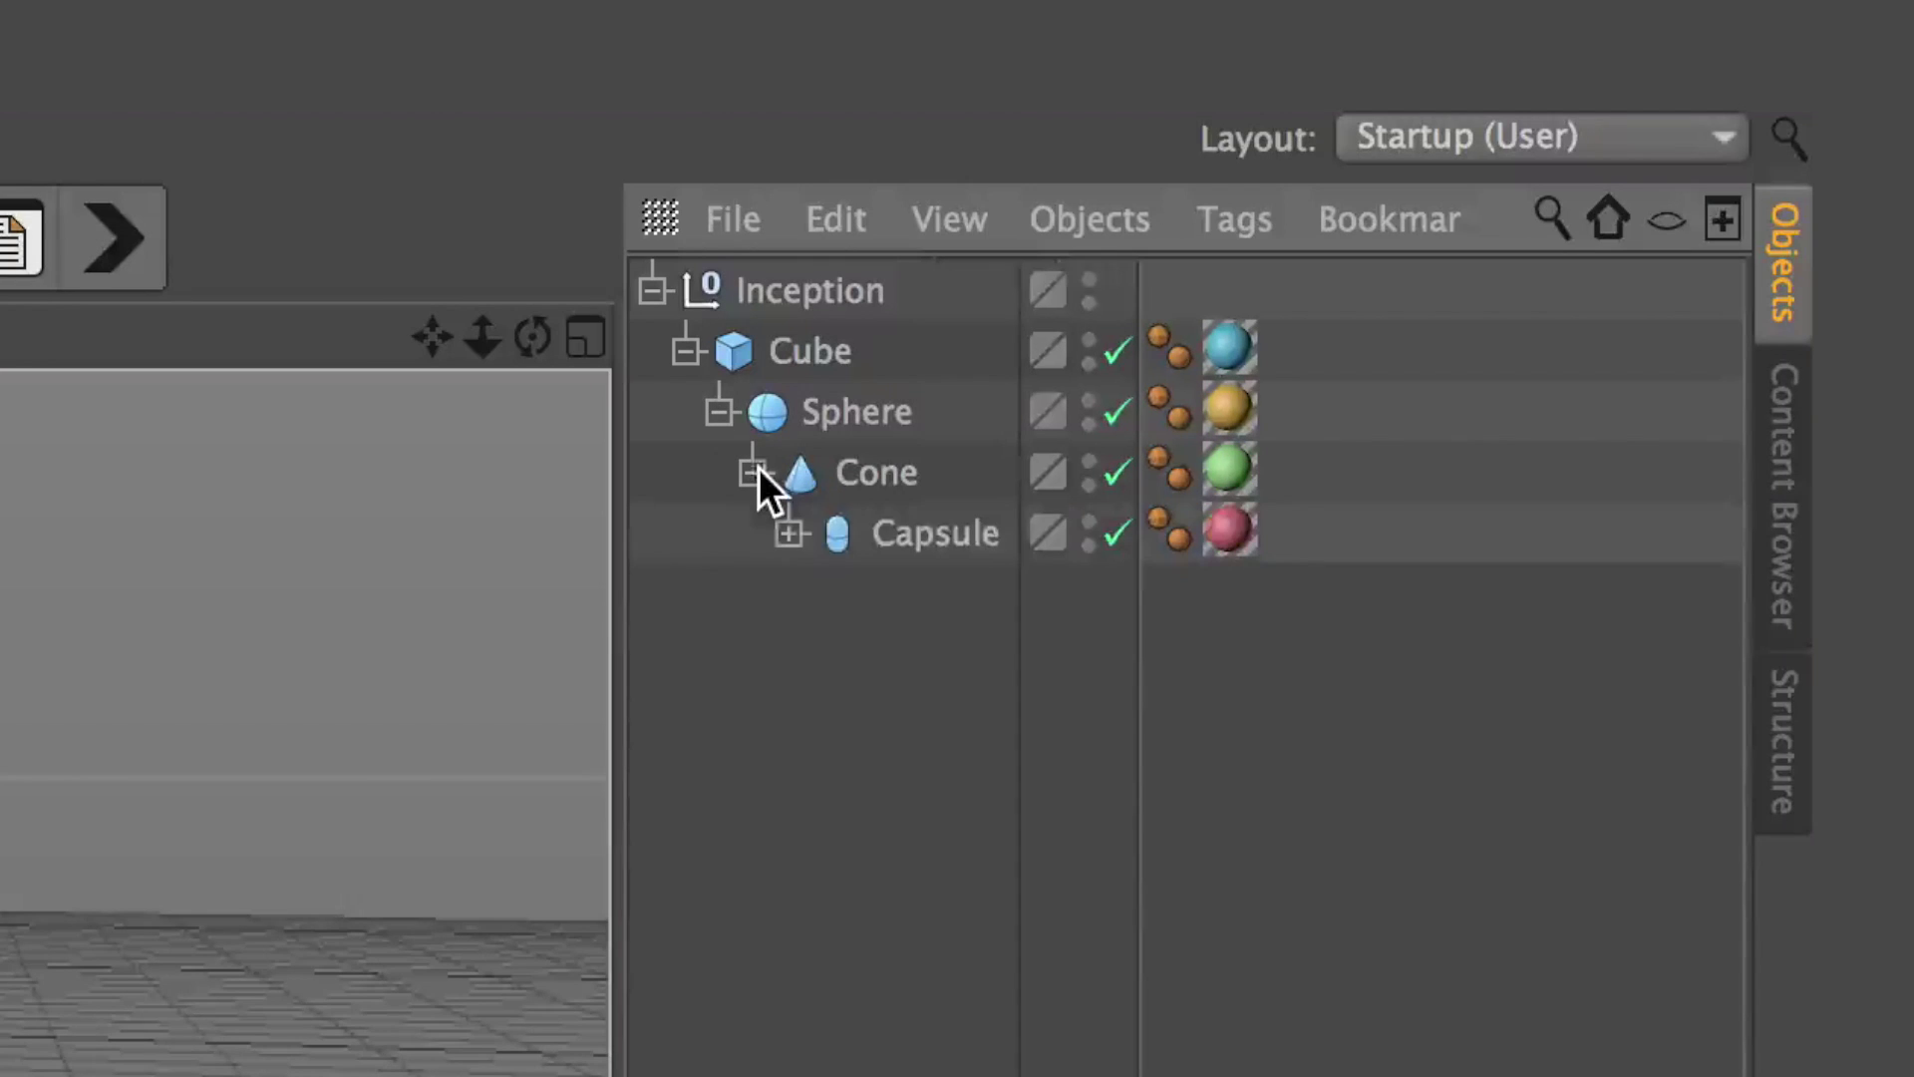
{"action": "left_click", "coordinate": [789, 531]}
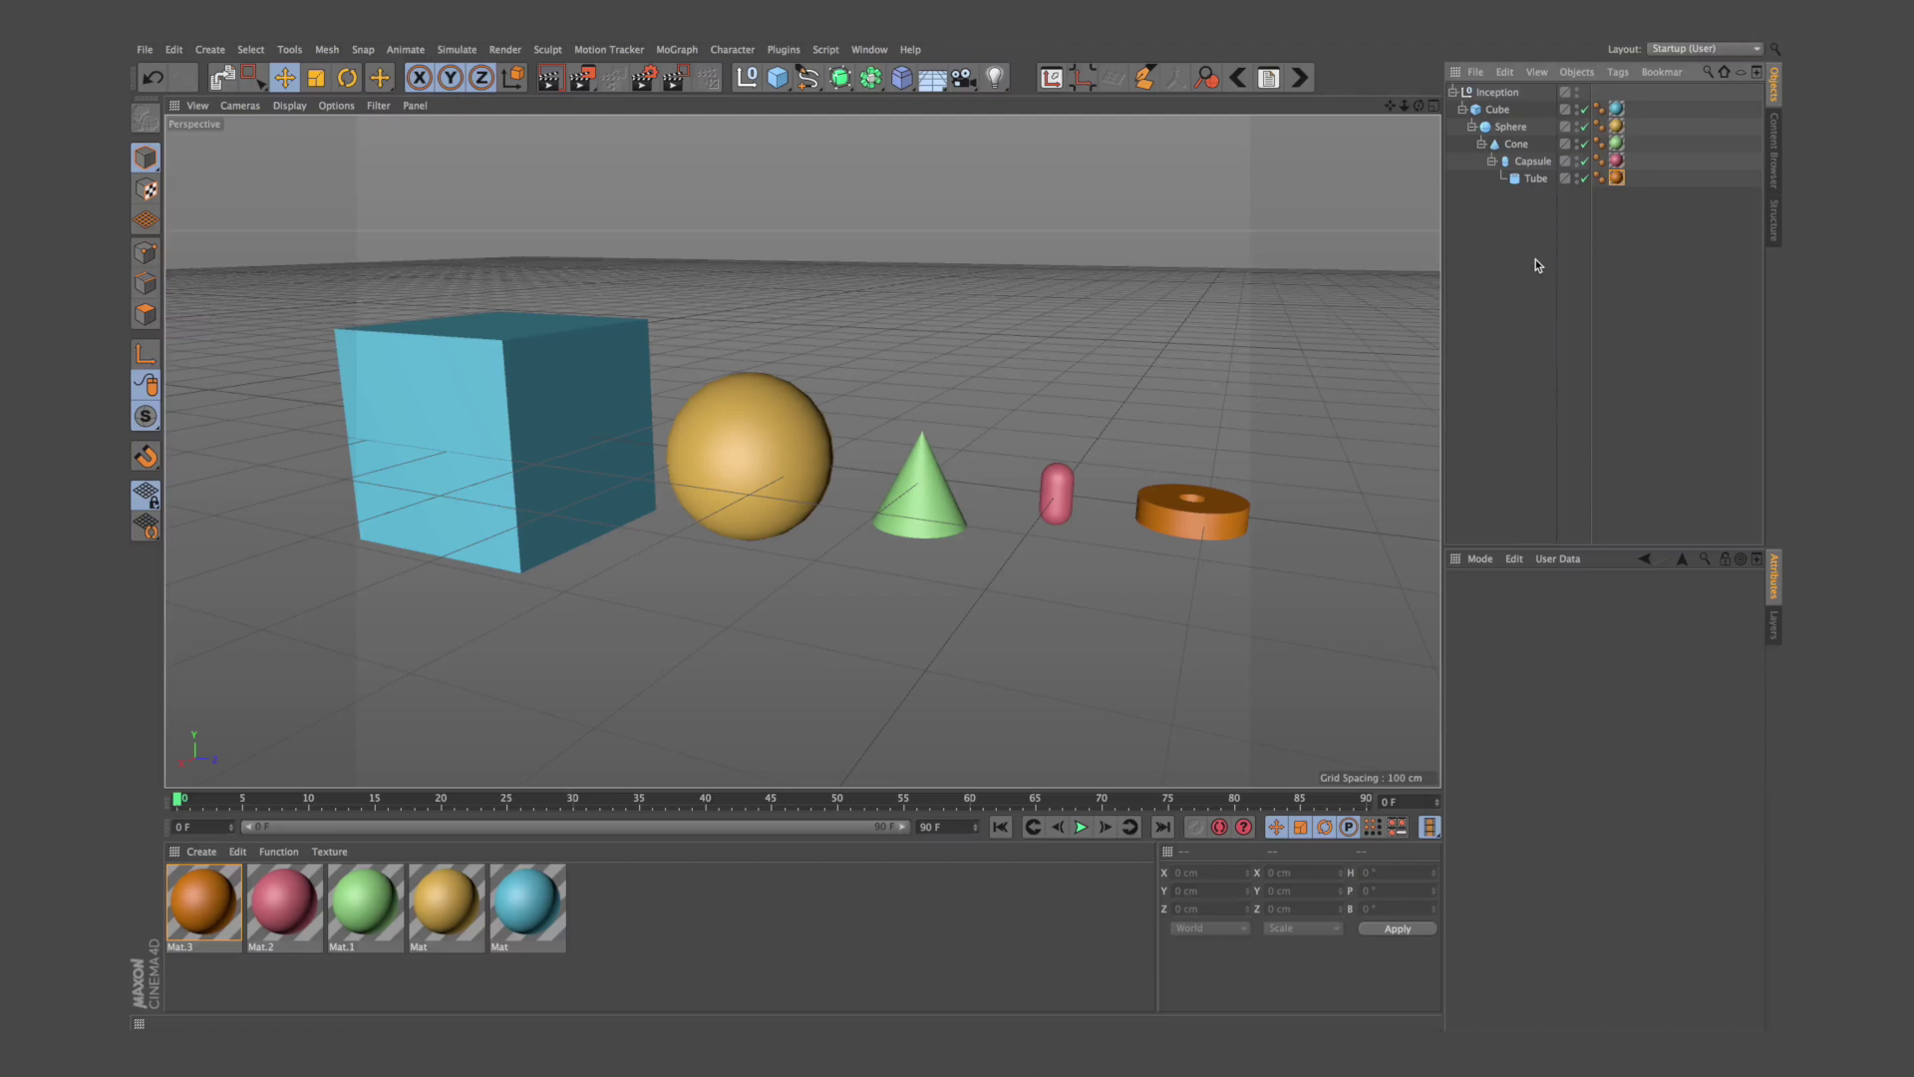
{"action": "left_click", "coordinate": [790, 533]}
{"action": "left_click", "coordinate": [755, 471]}
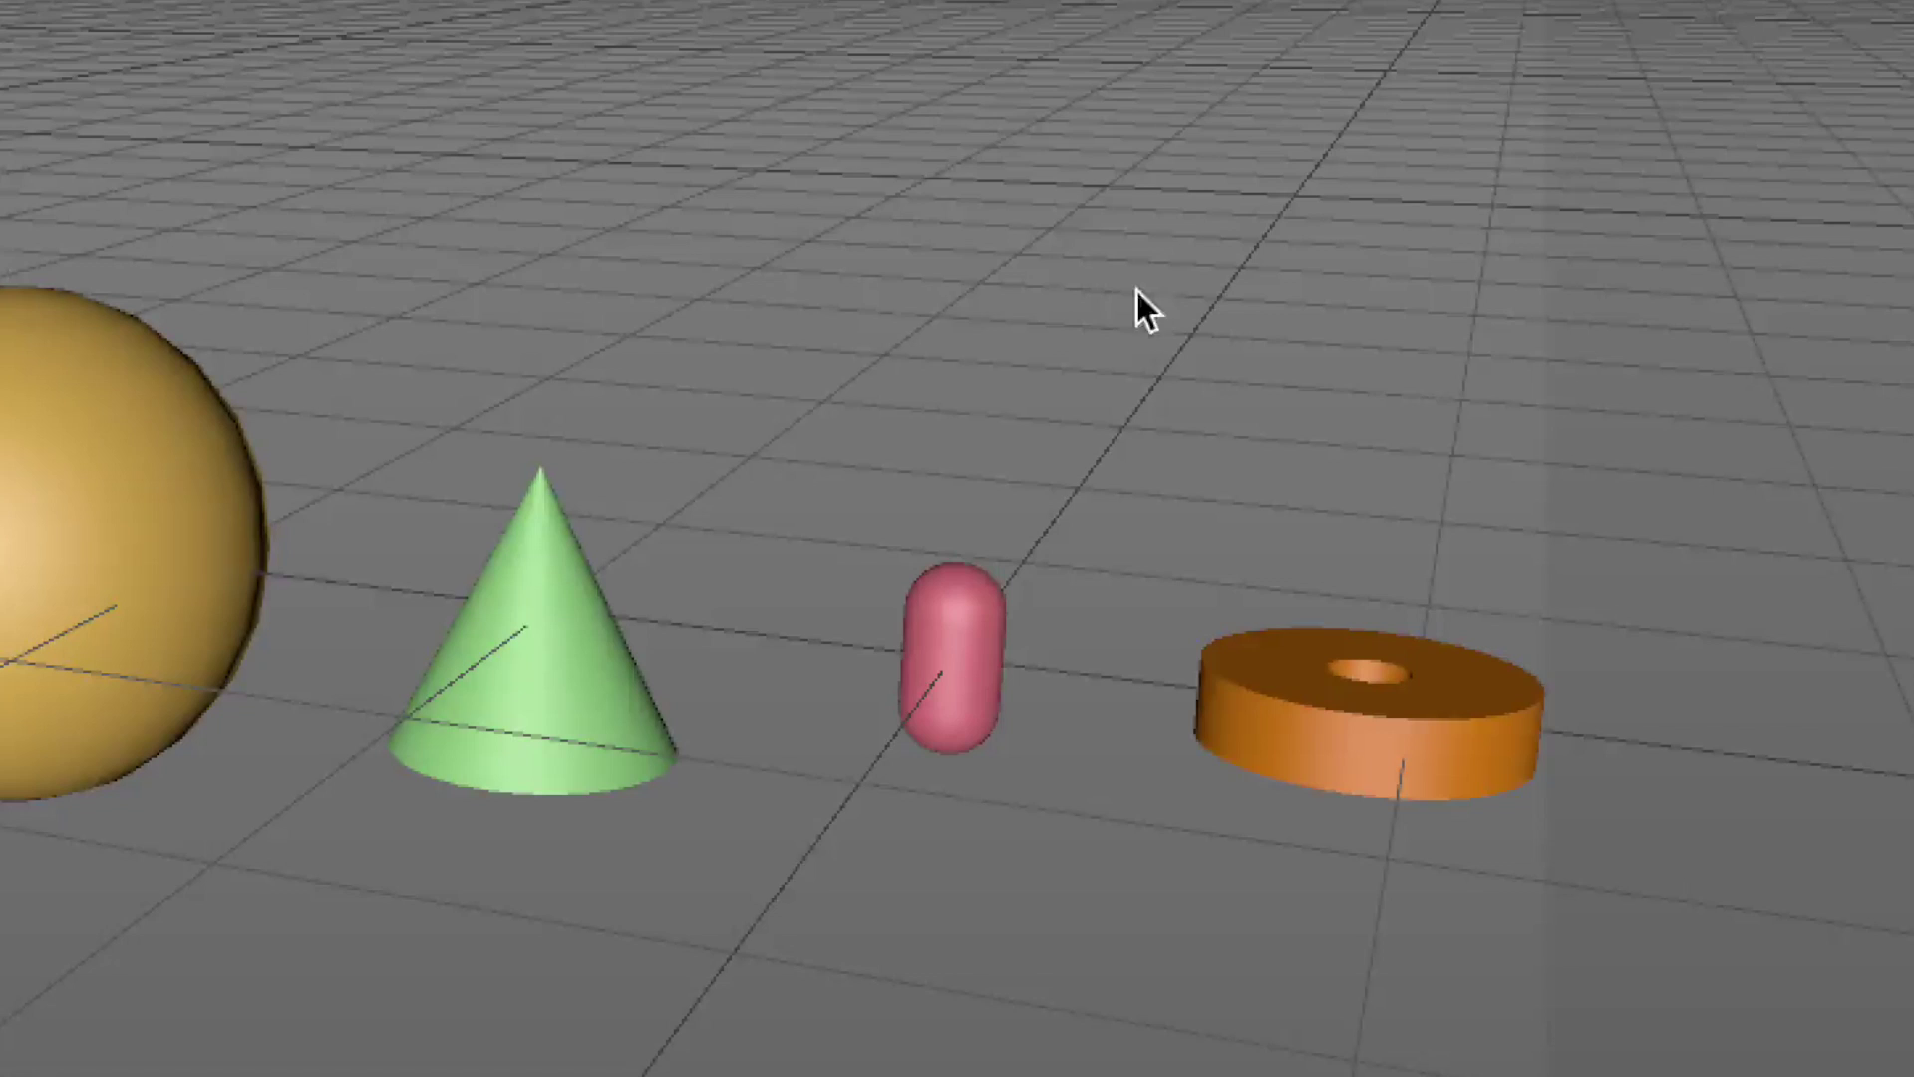
Step: Select the pink capsule in the viewport and use View > Scroll to First Active
{"action": "left_click", "coordinate": [1055, 486]}
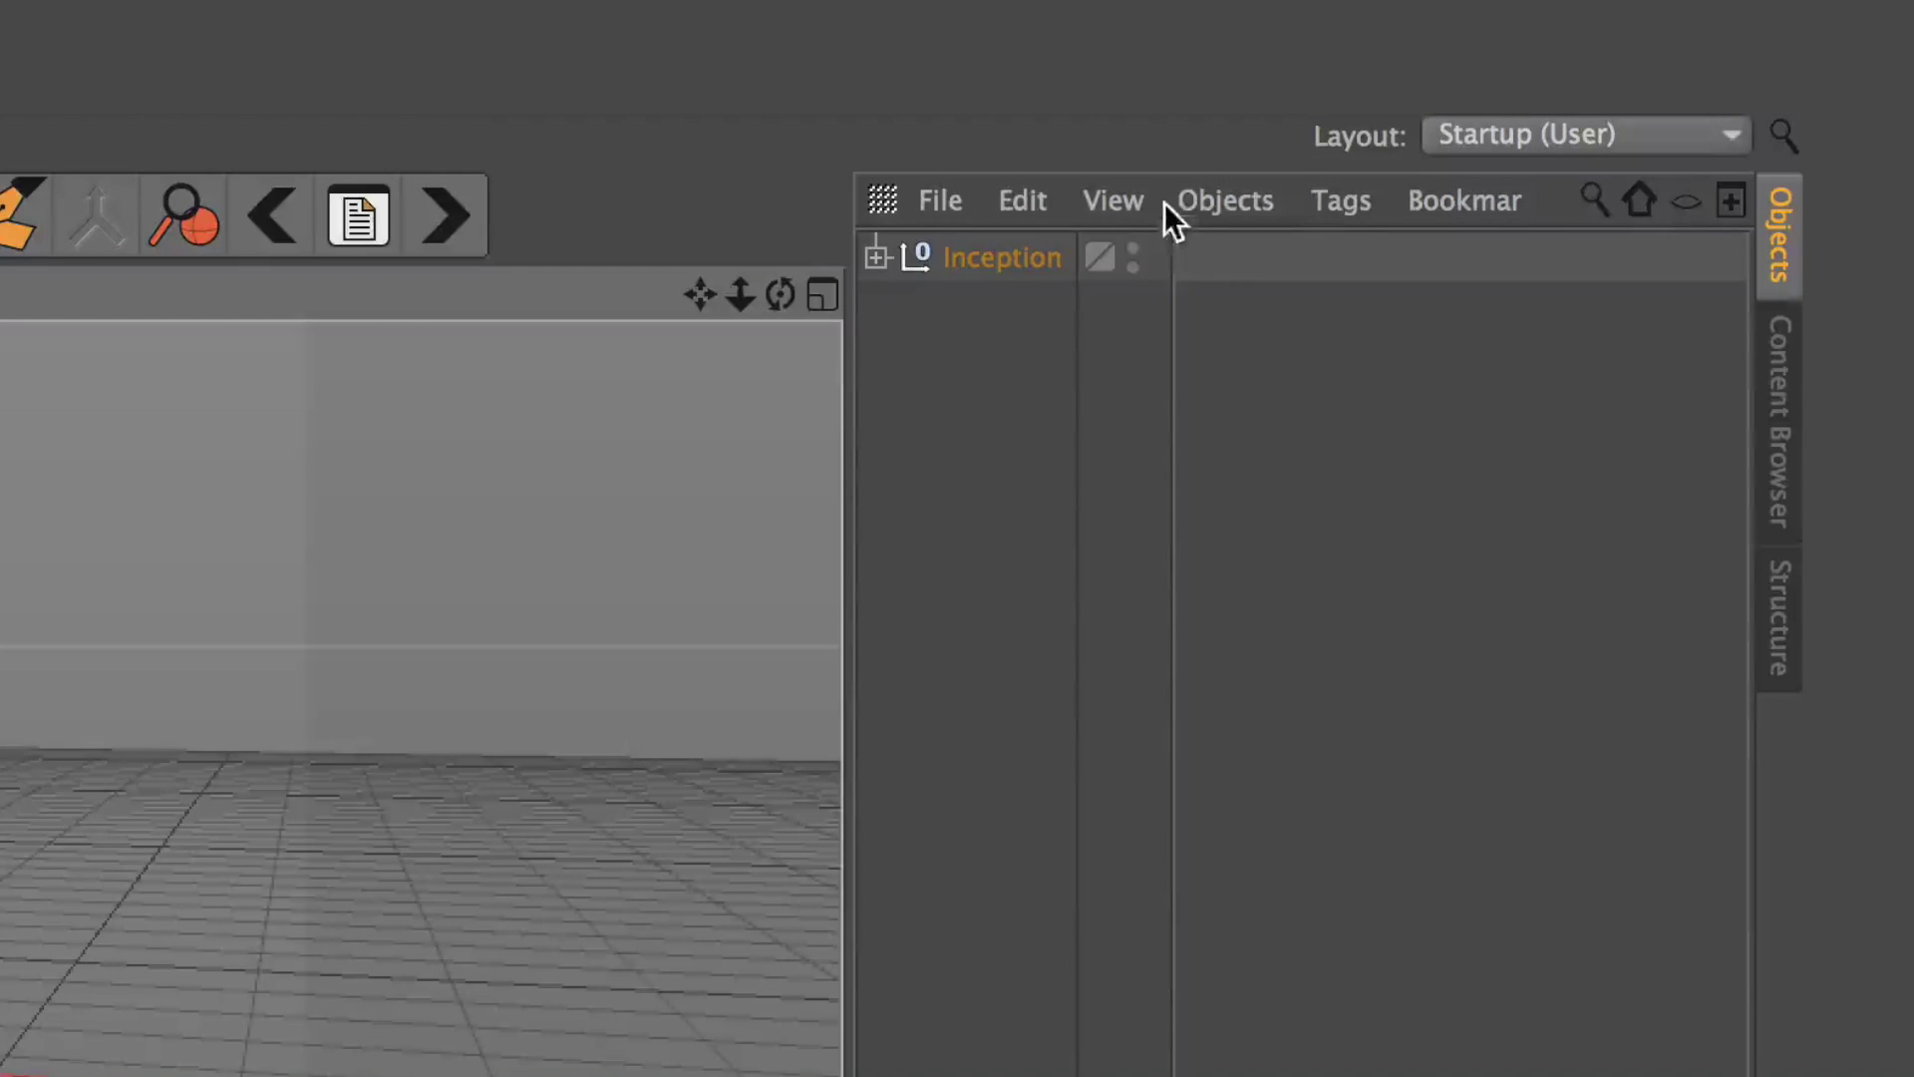
{"action": "left_click", "coordinate": [1138, 201]}
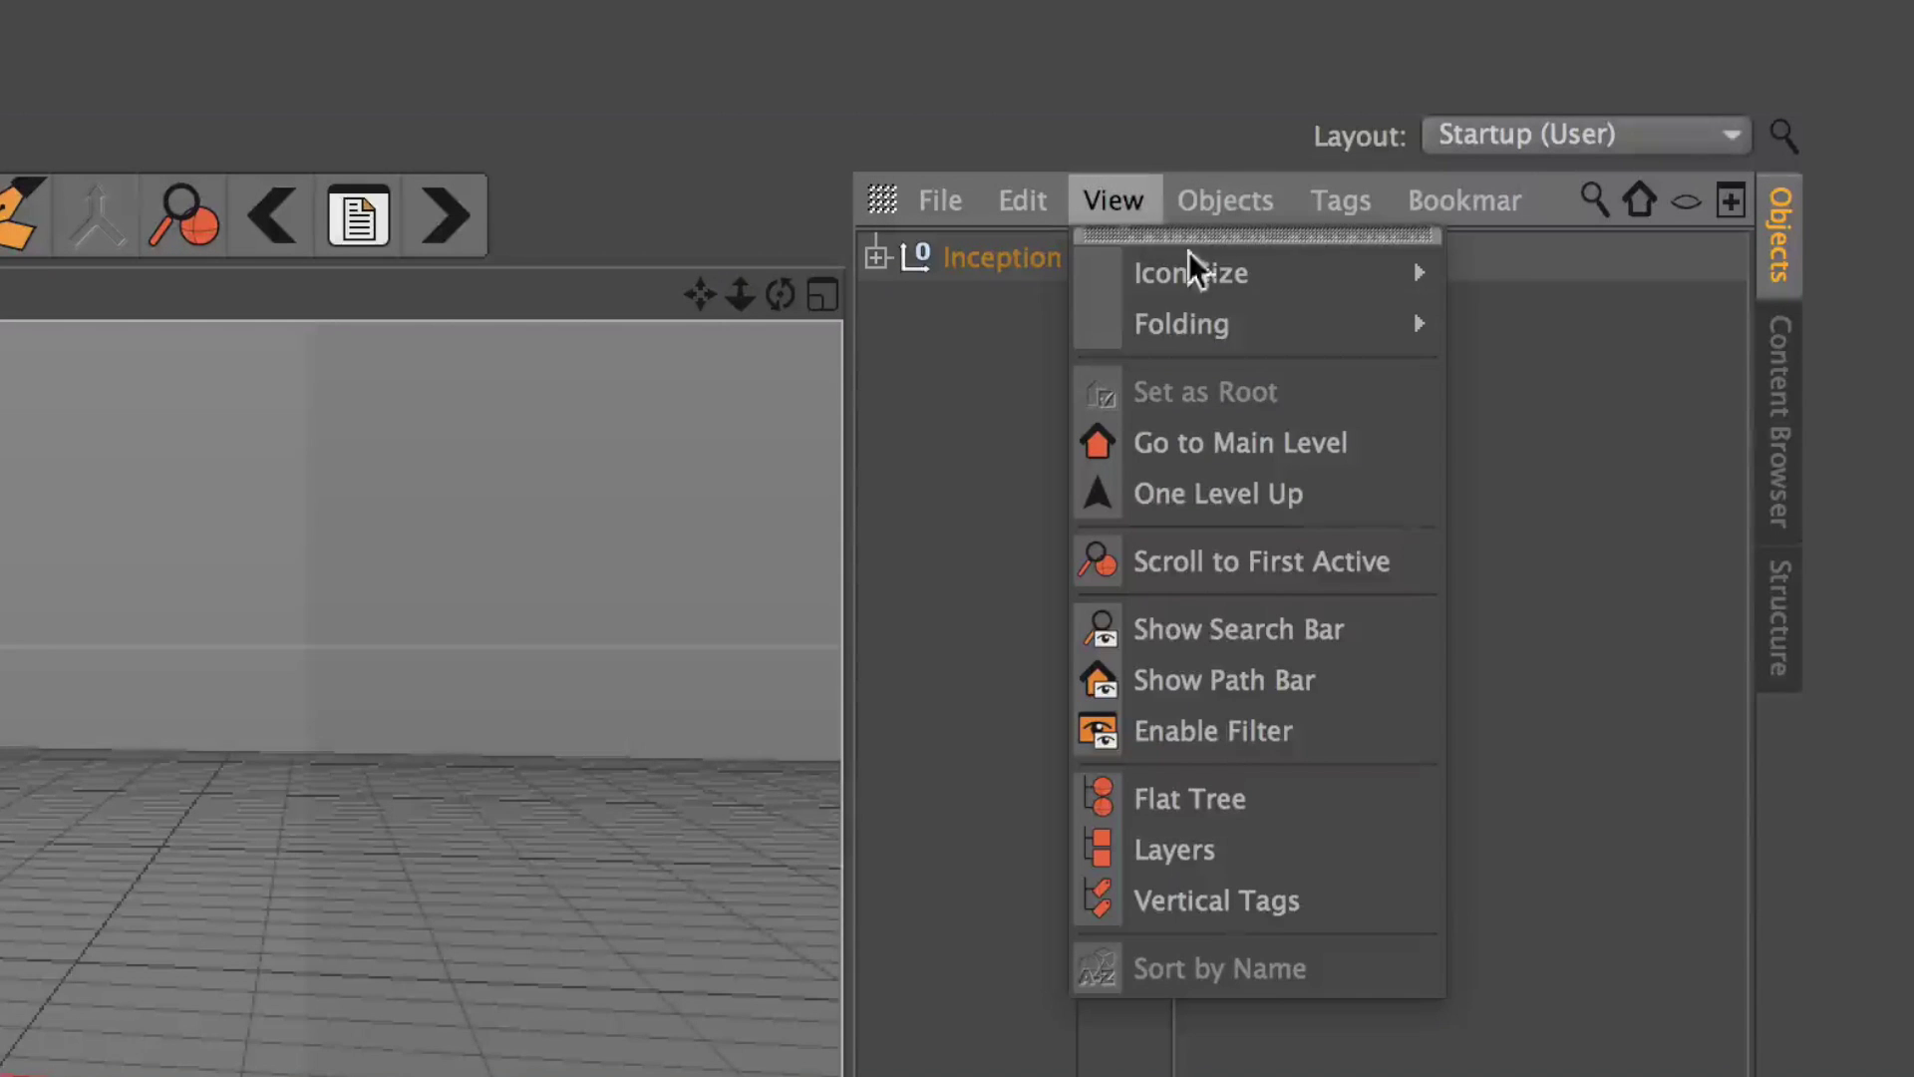
{"action": "left_click", "coordinate": [1385, 551]}
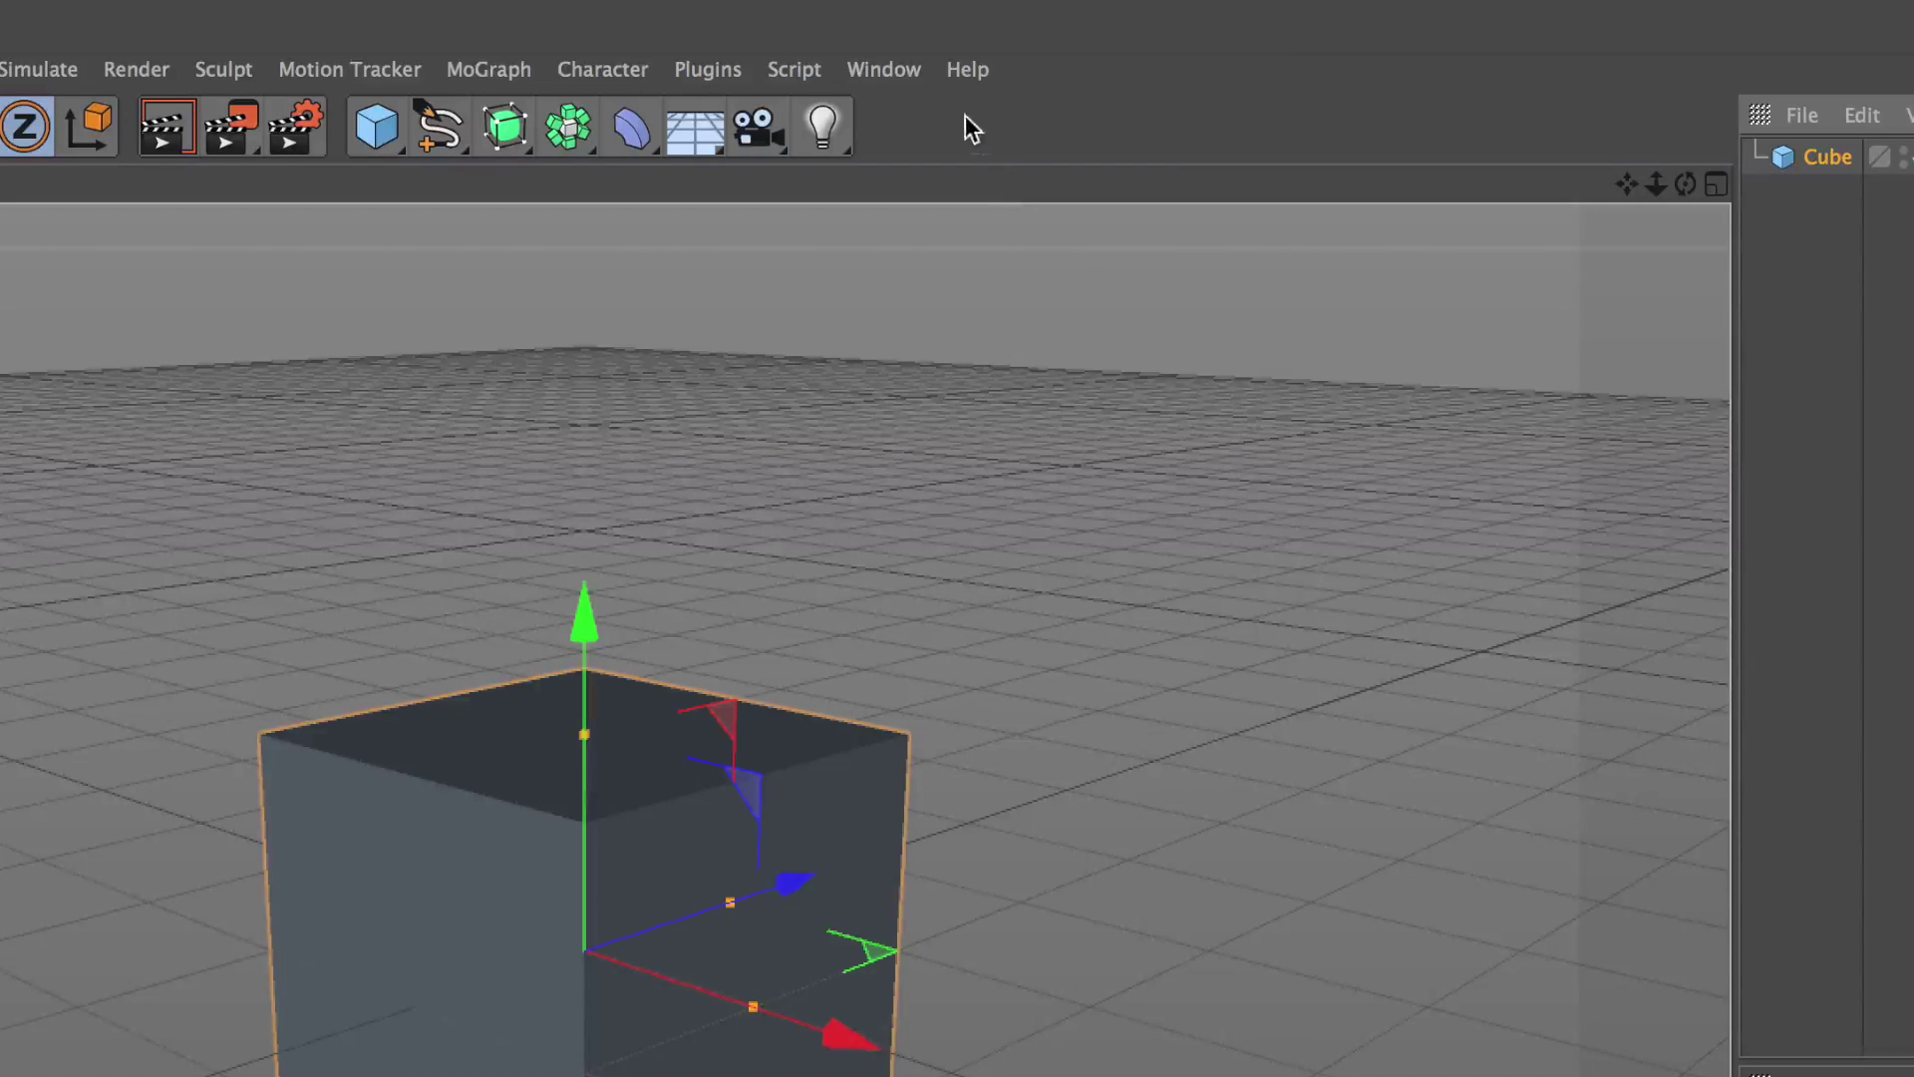
Step: In Customize Commands, filter for 'scroll to' and drag Scroll to First Active onto the top toolbar
{"action": "right_click", "coordinate": [965, 116]}
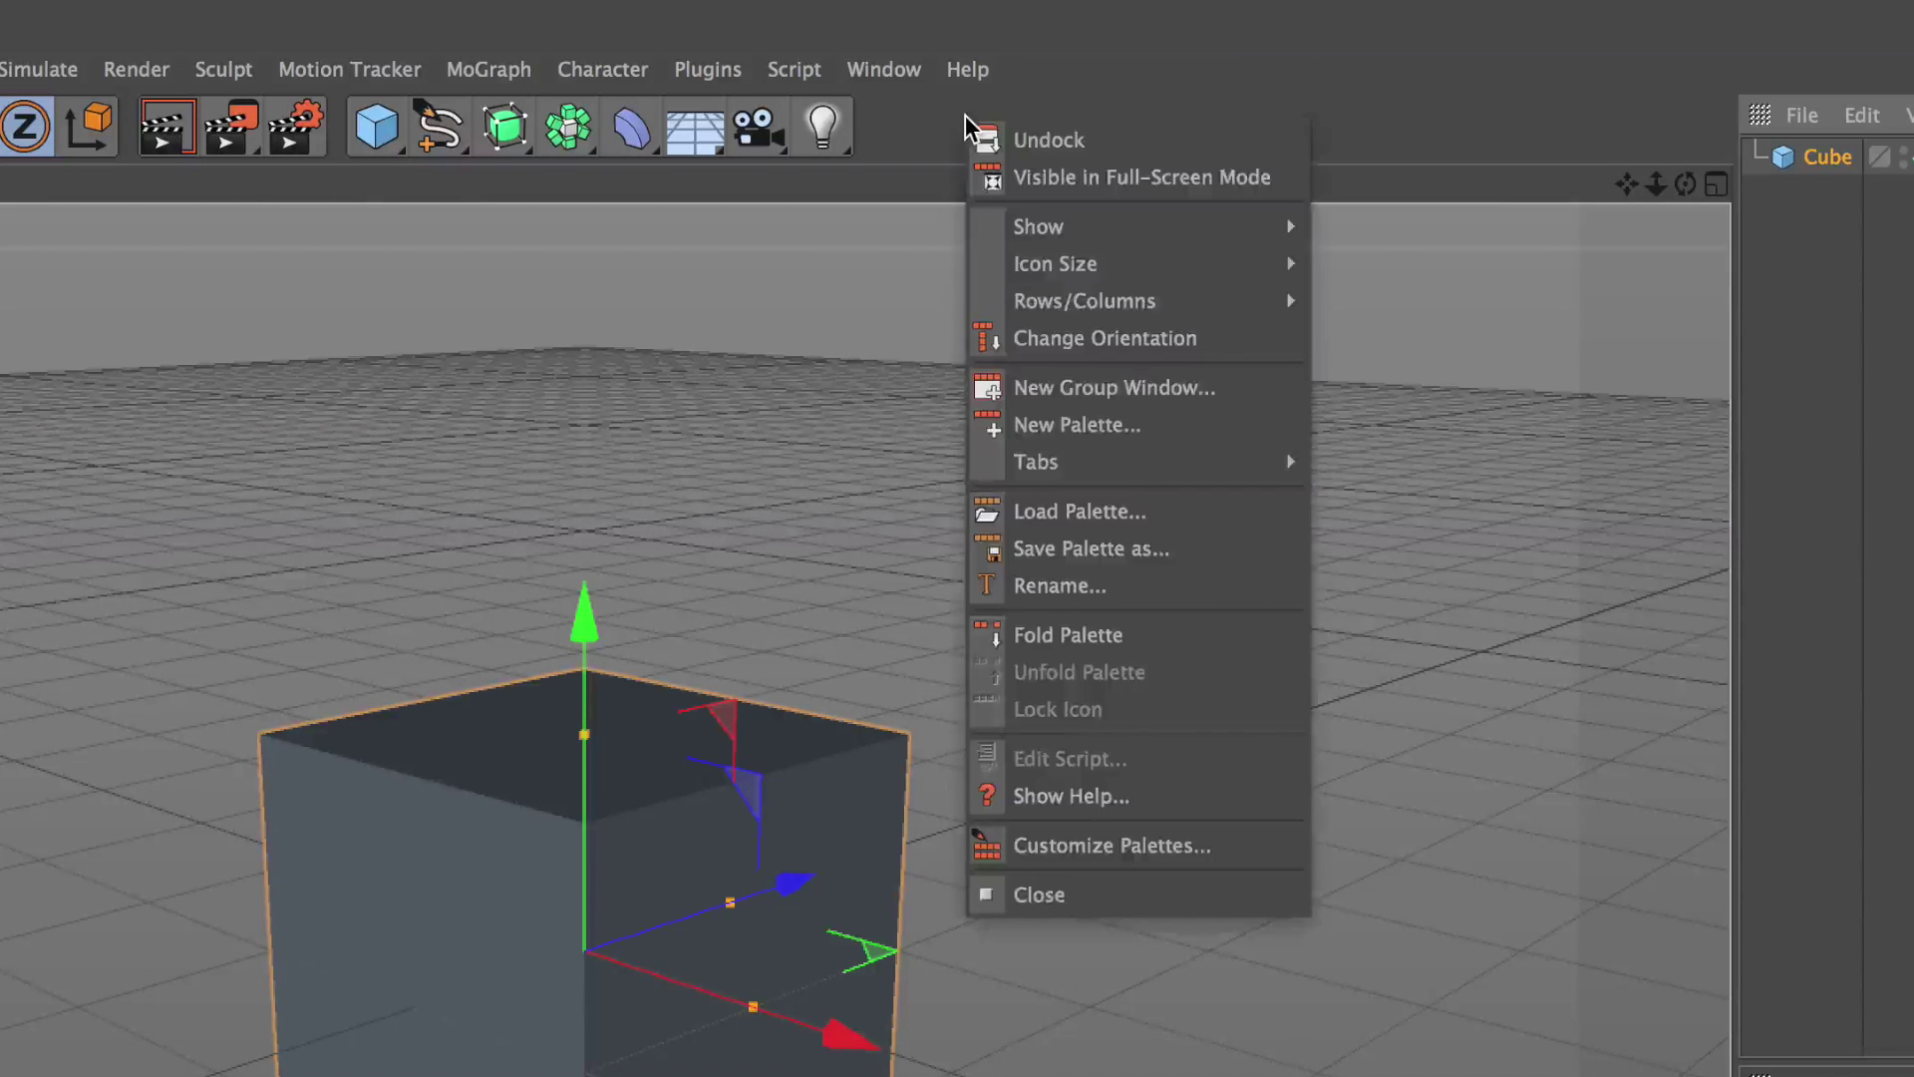
{"action": "left_click", "coordinate": [1217, 858]}
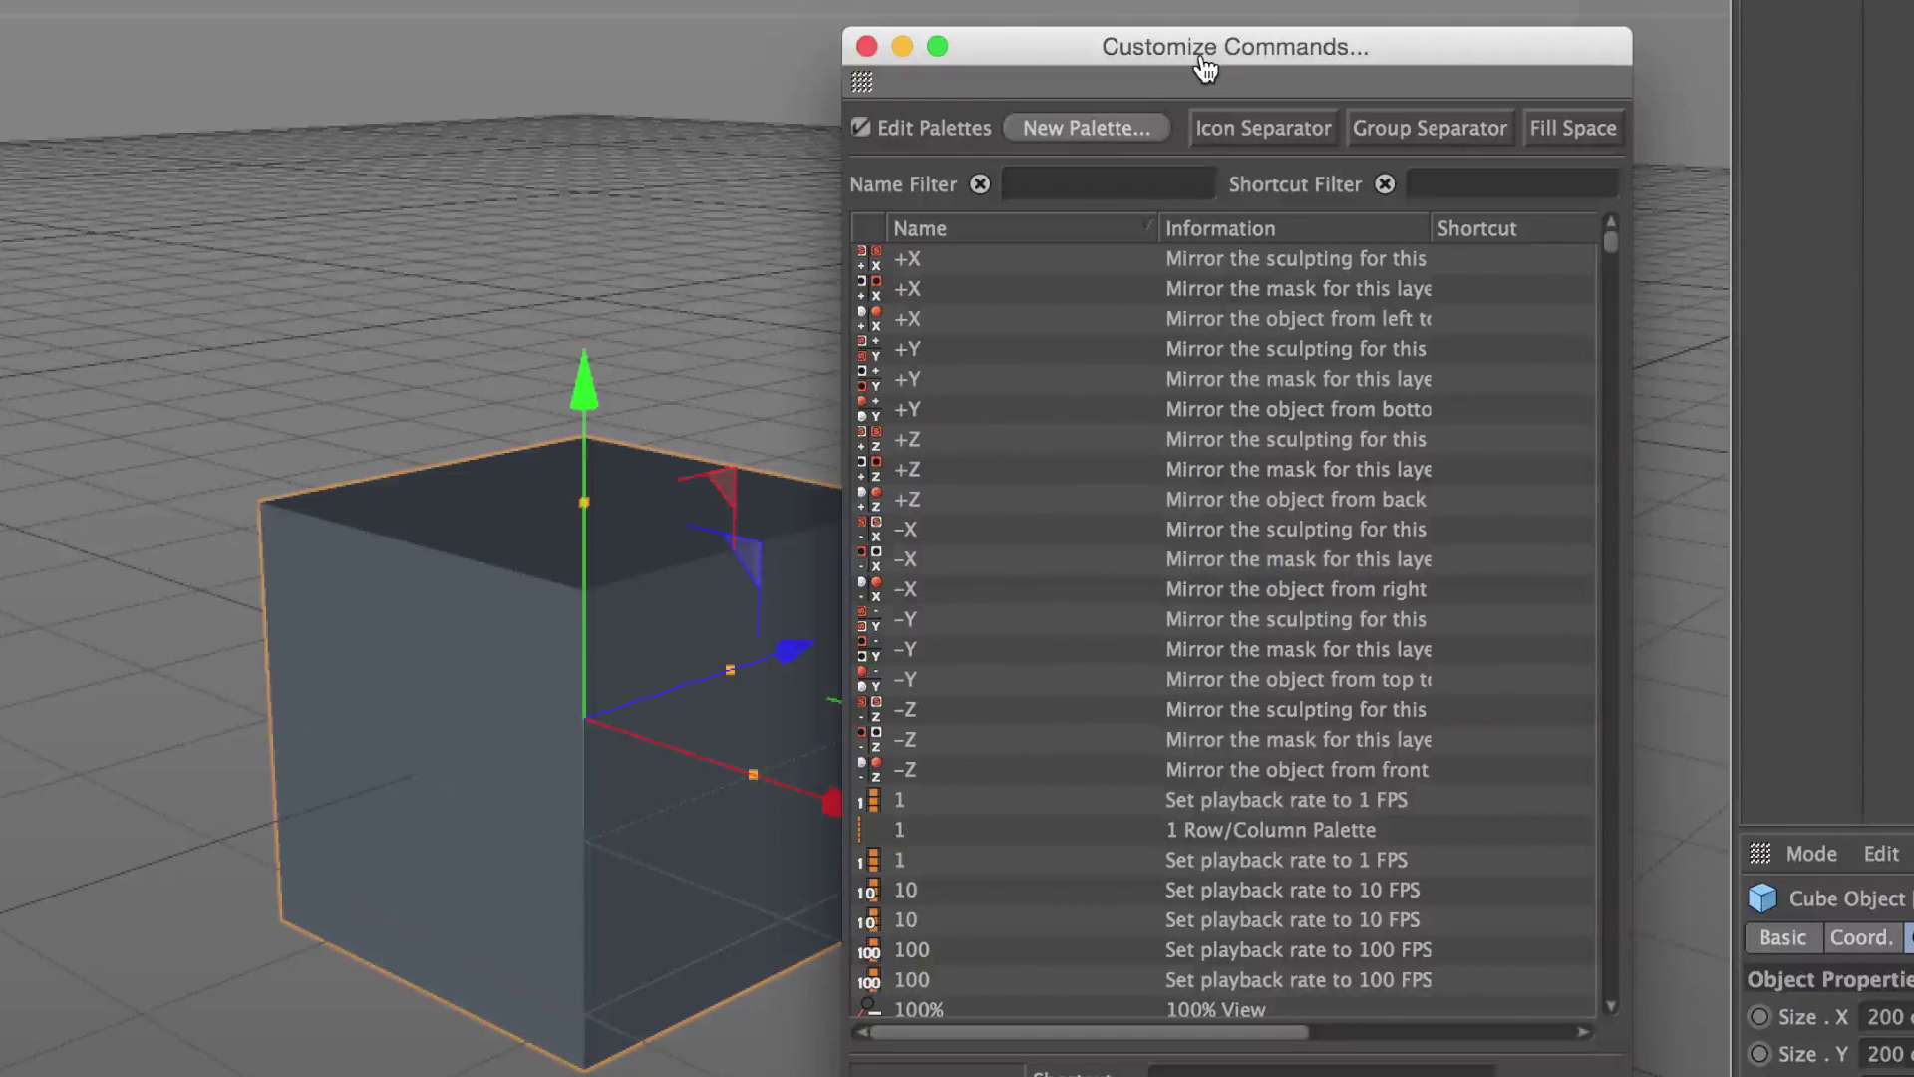
{"action": "left_click", "coordinate": [1037, 189]}
{"action": "type", "text": "sc"}
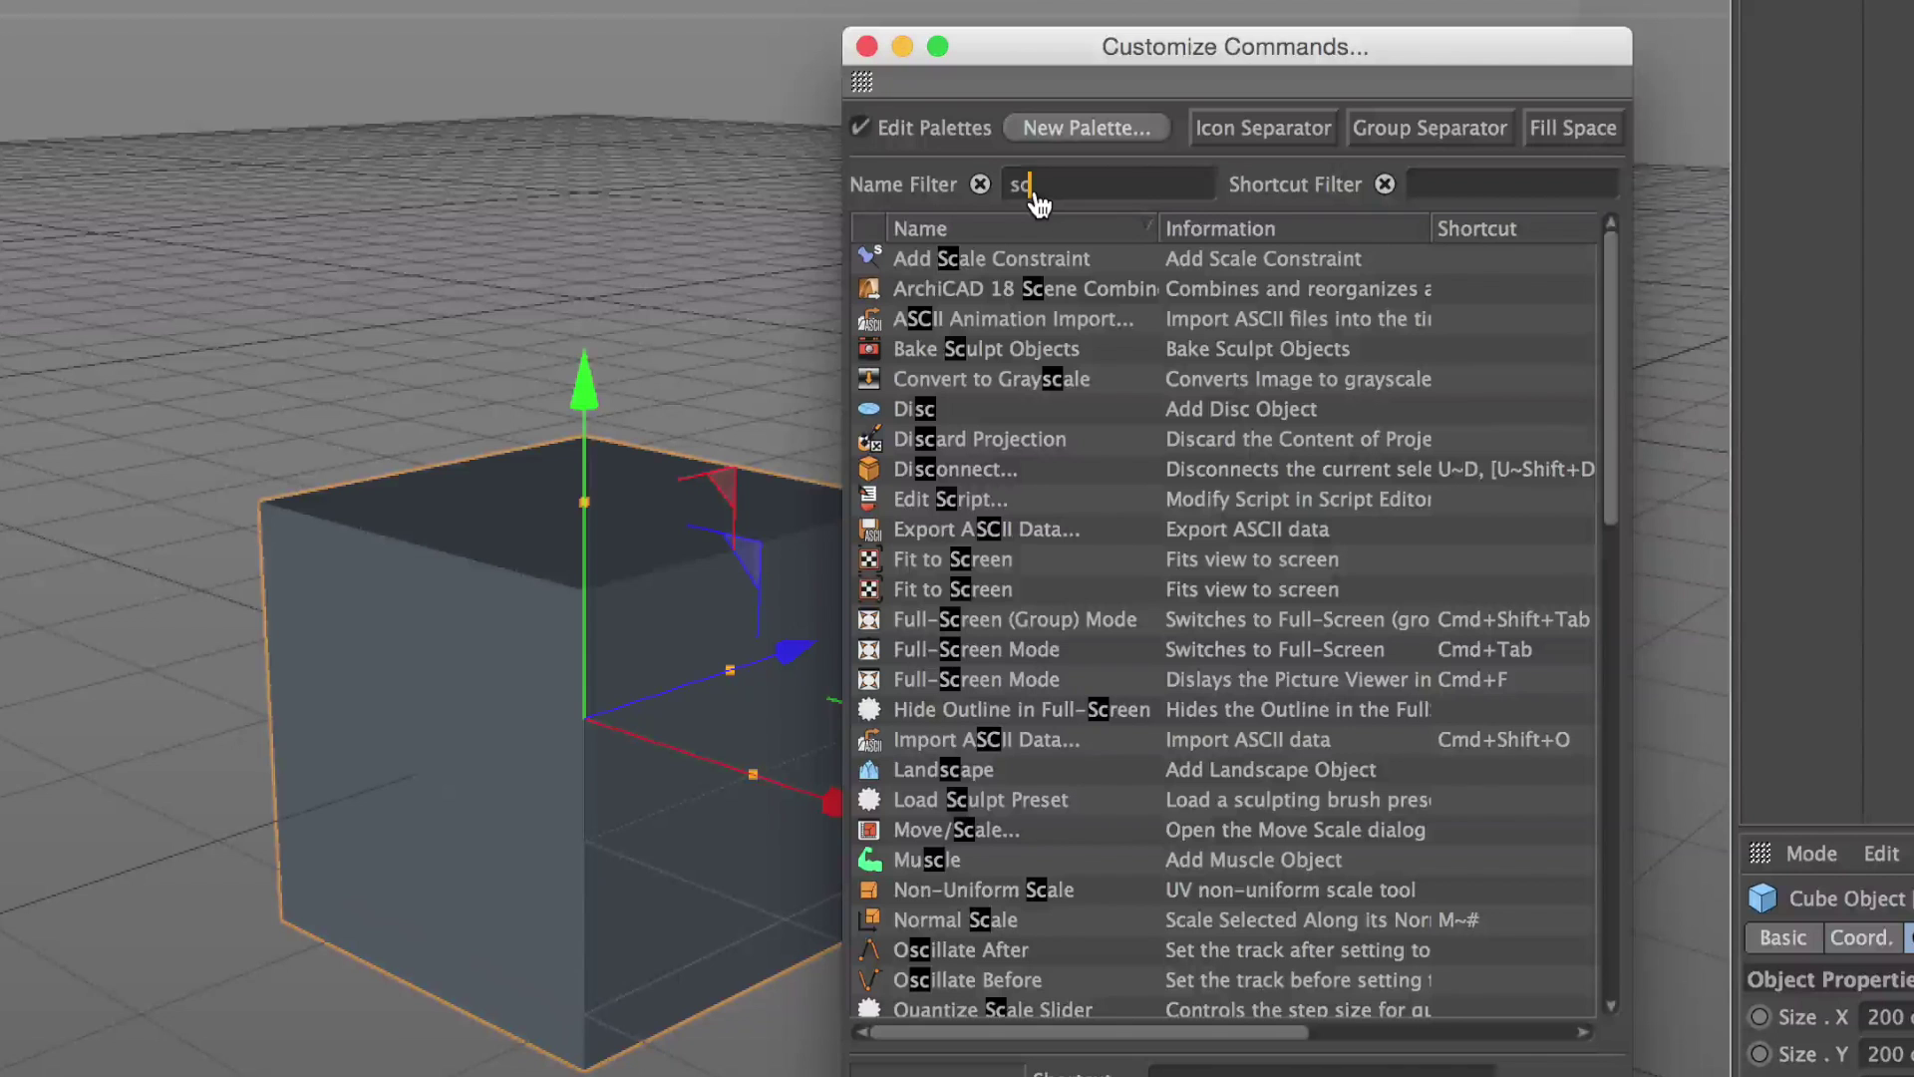
{"action": "type", "text": "ro"}
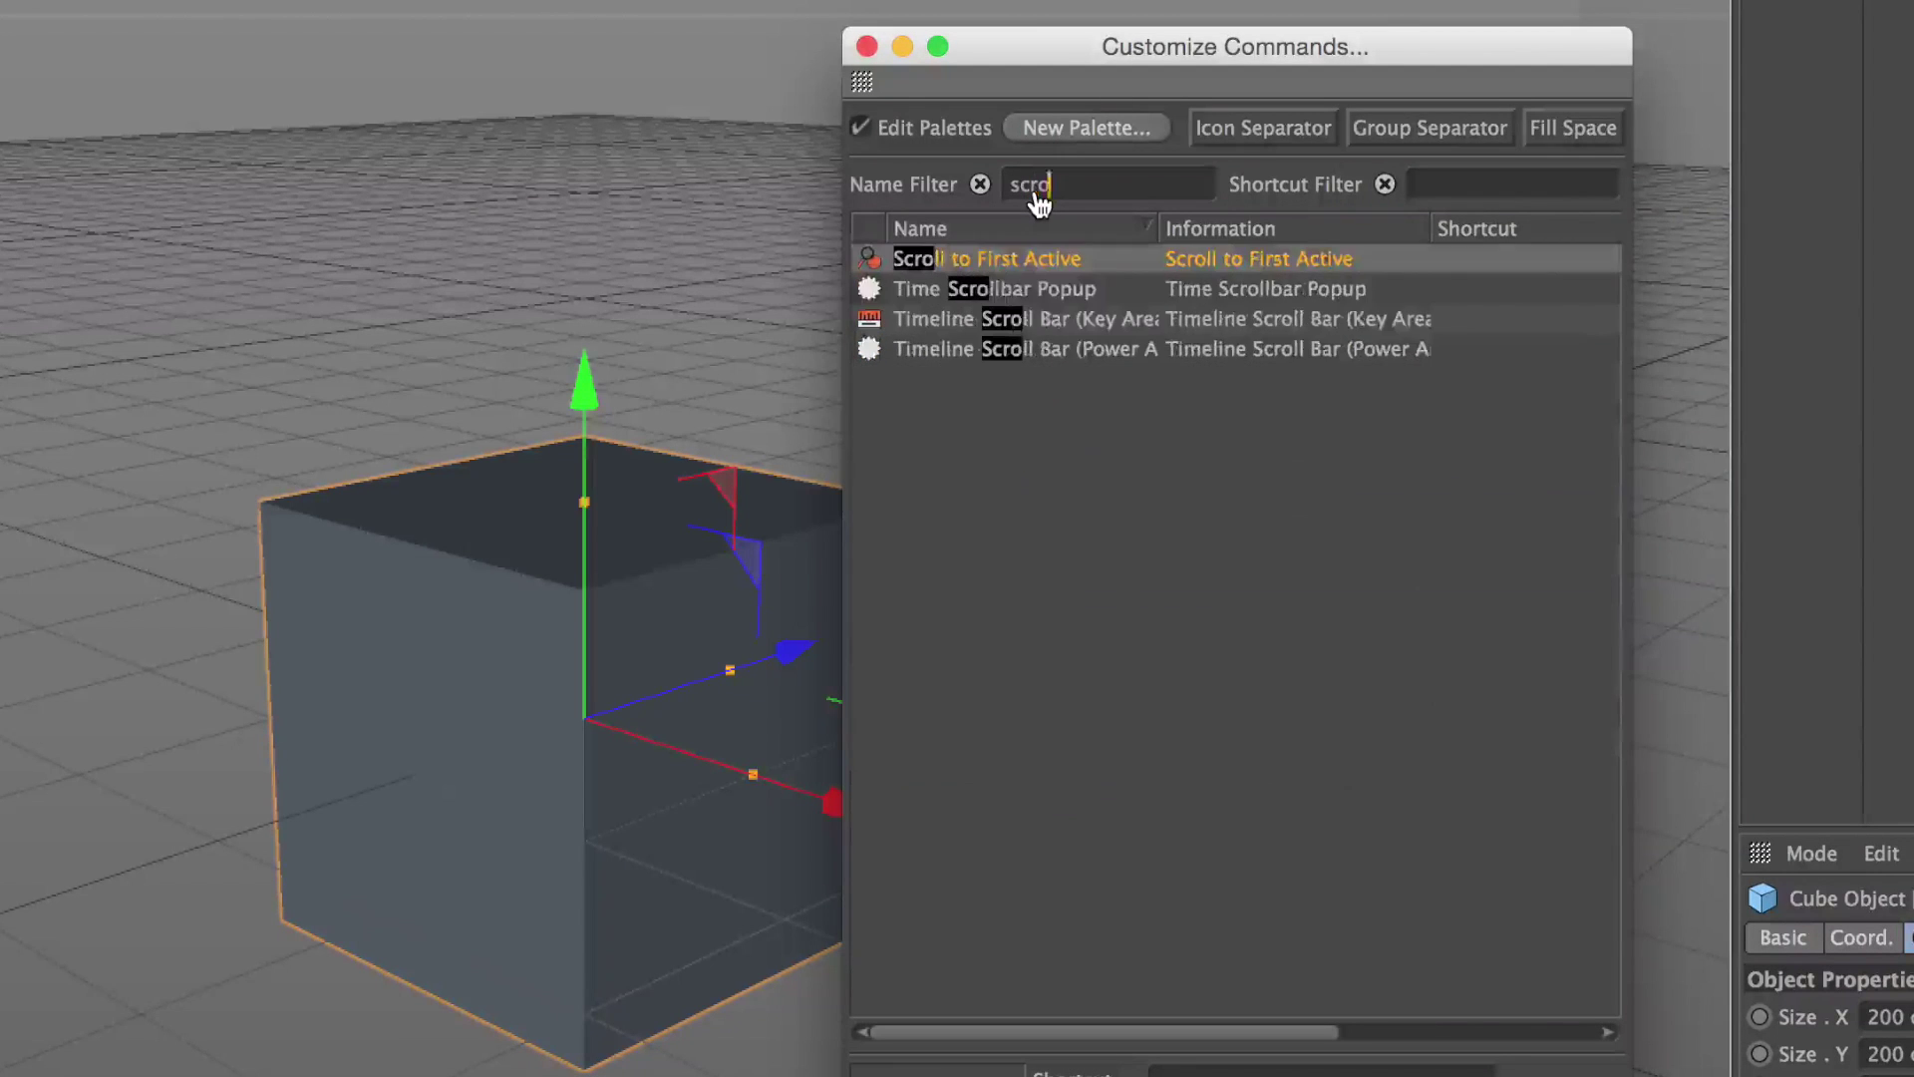
{"action": "type", "text": "ll to"}
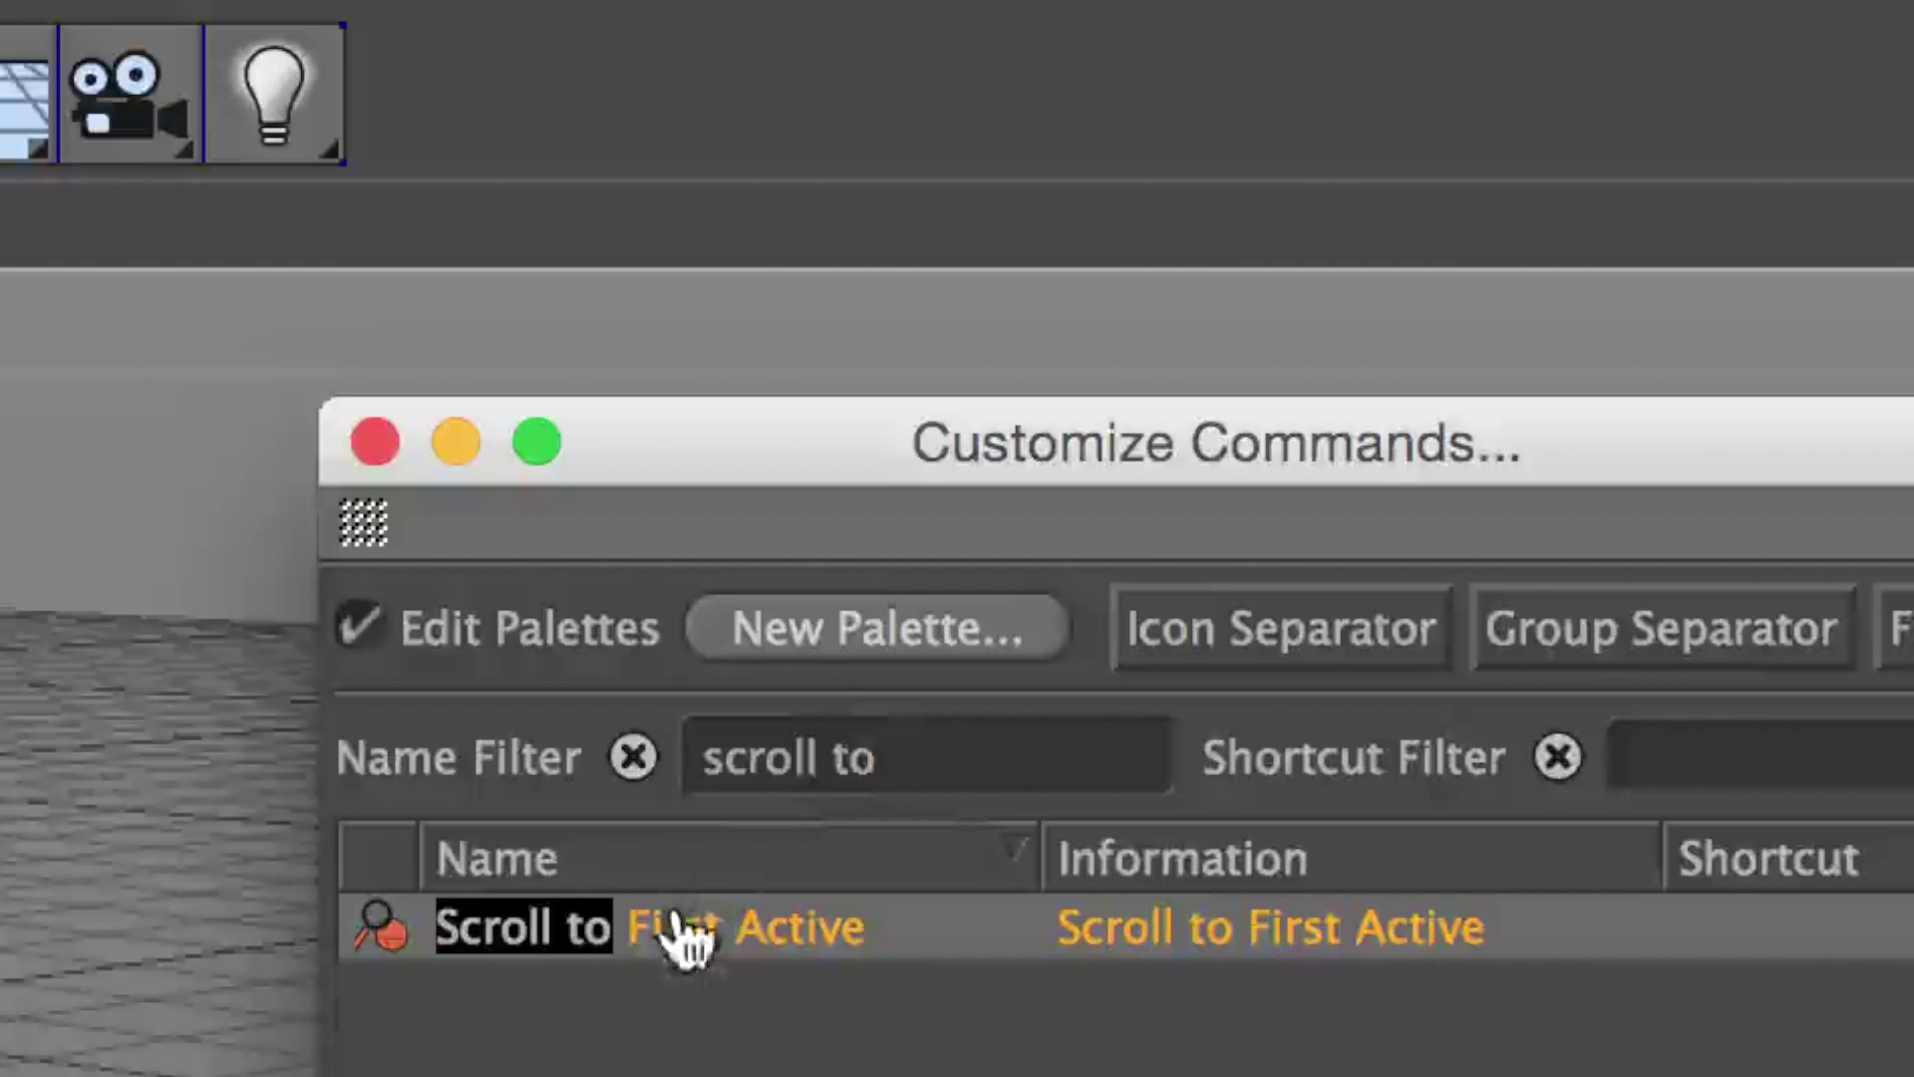
{"action": "left_click_drag", "start_coordinate": [999, 263], "coordinate": [986, 110]}
{"action": "left_click_drag", "start_coordinate": [644, 583], "coordinate": [863, 80]}
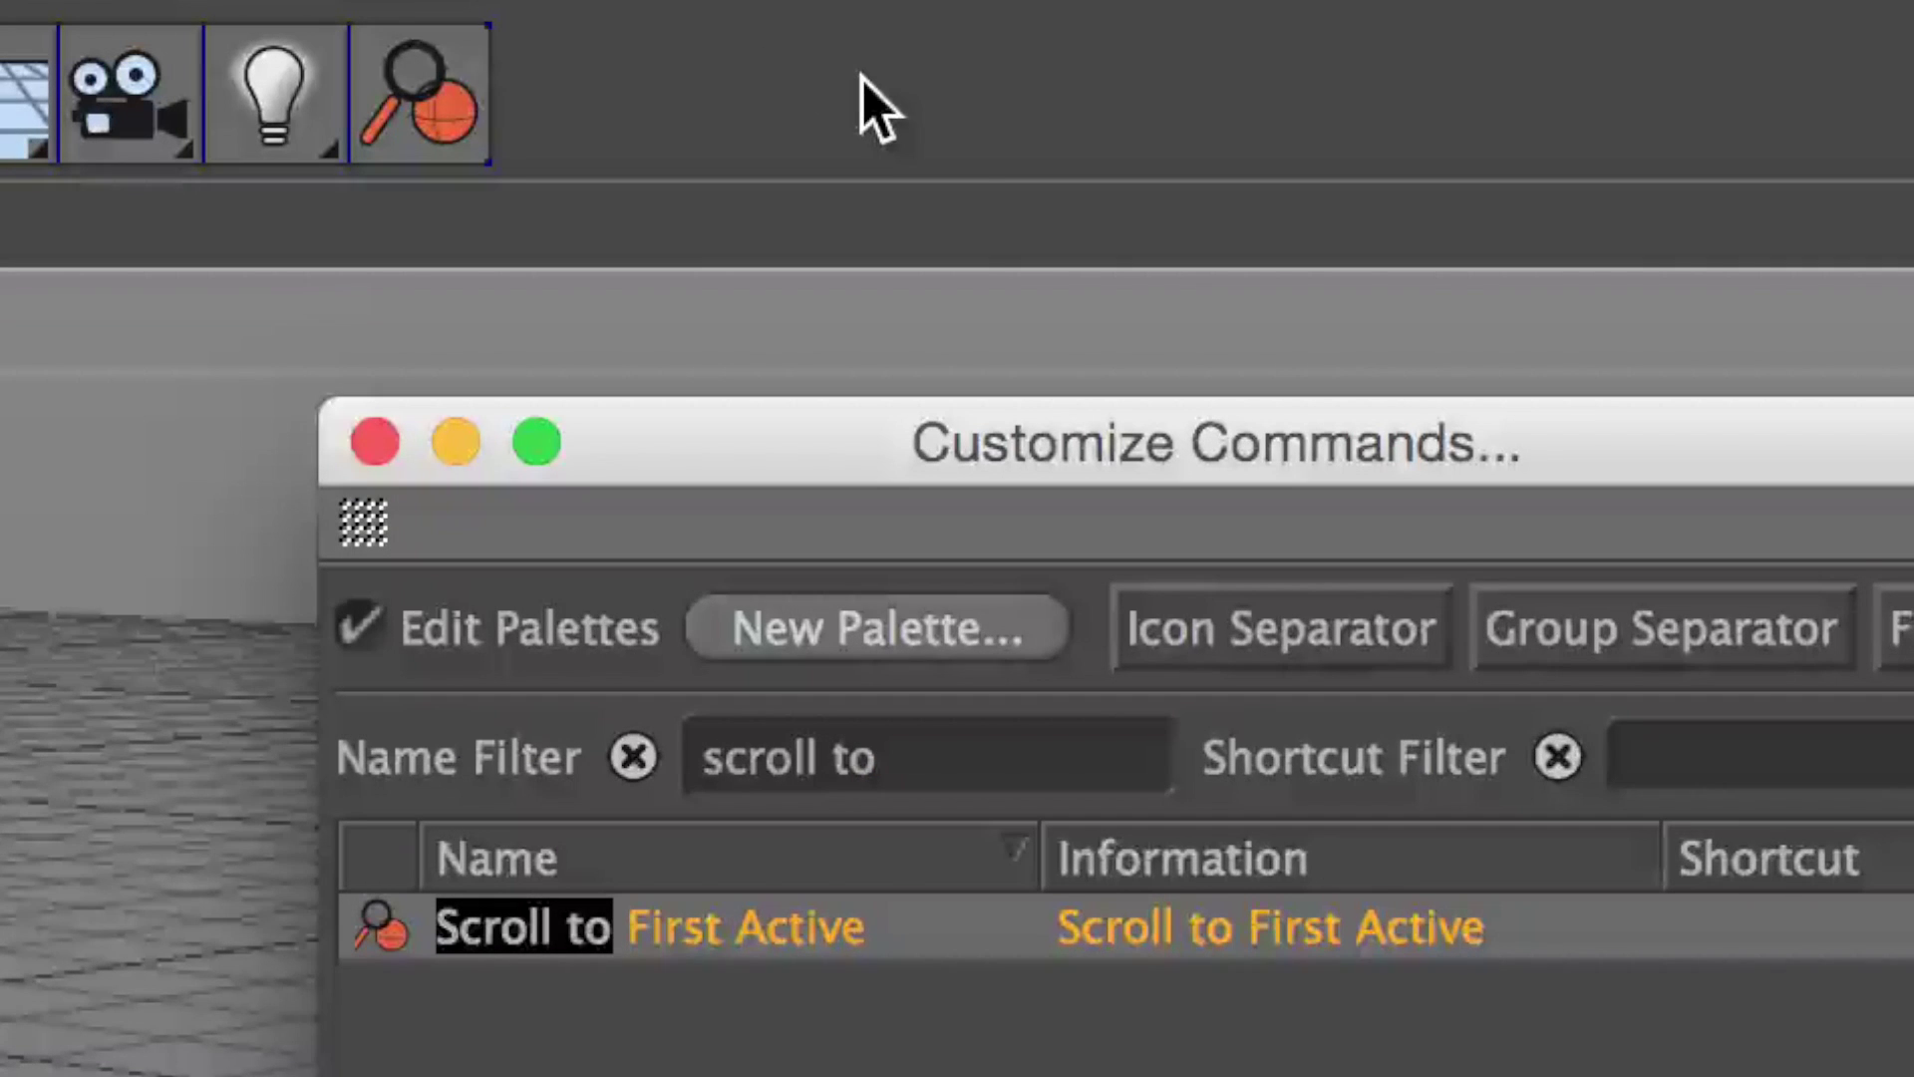
Step: Close Customize Commands and save the interface with Window > Customization > Save Layout as
{"action": "left_click", "coordinate": [375, 442]}
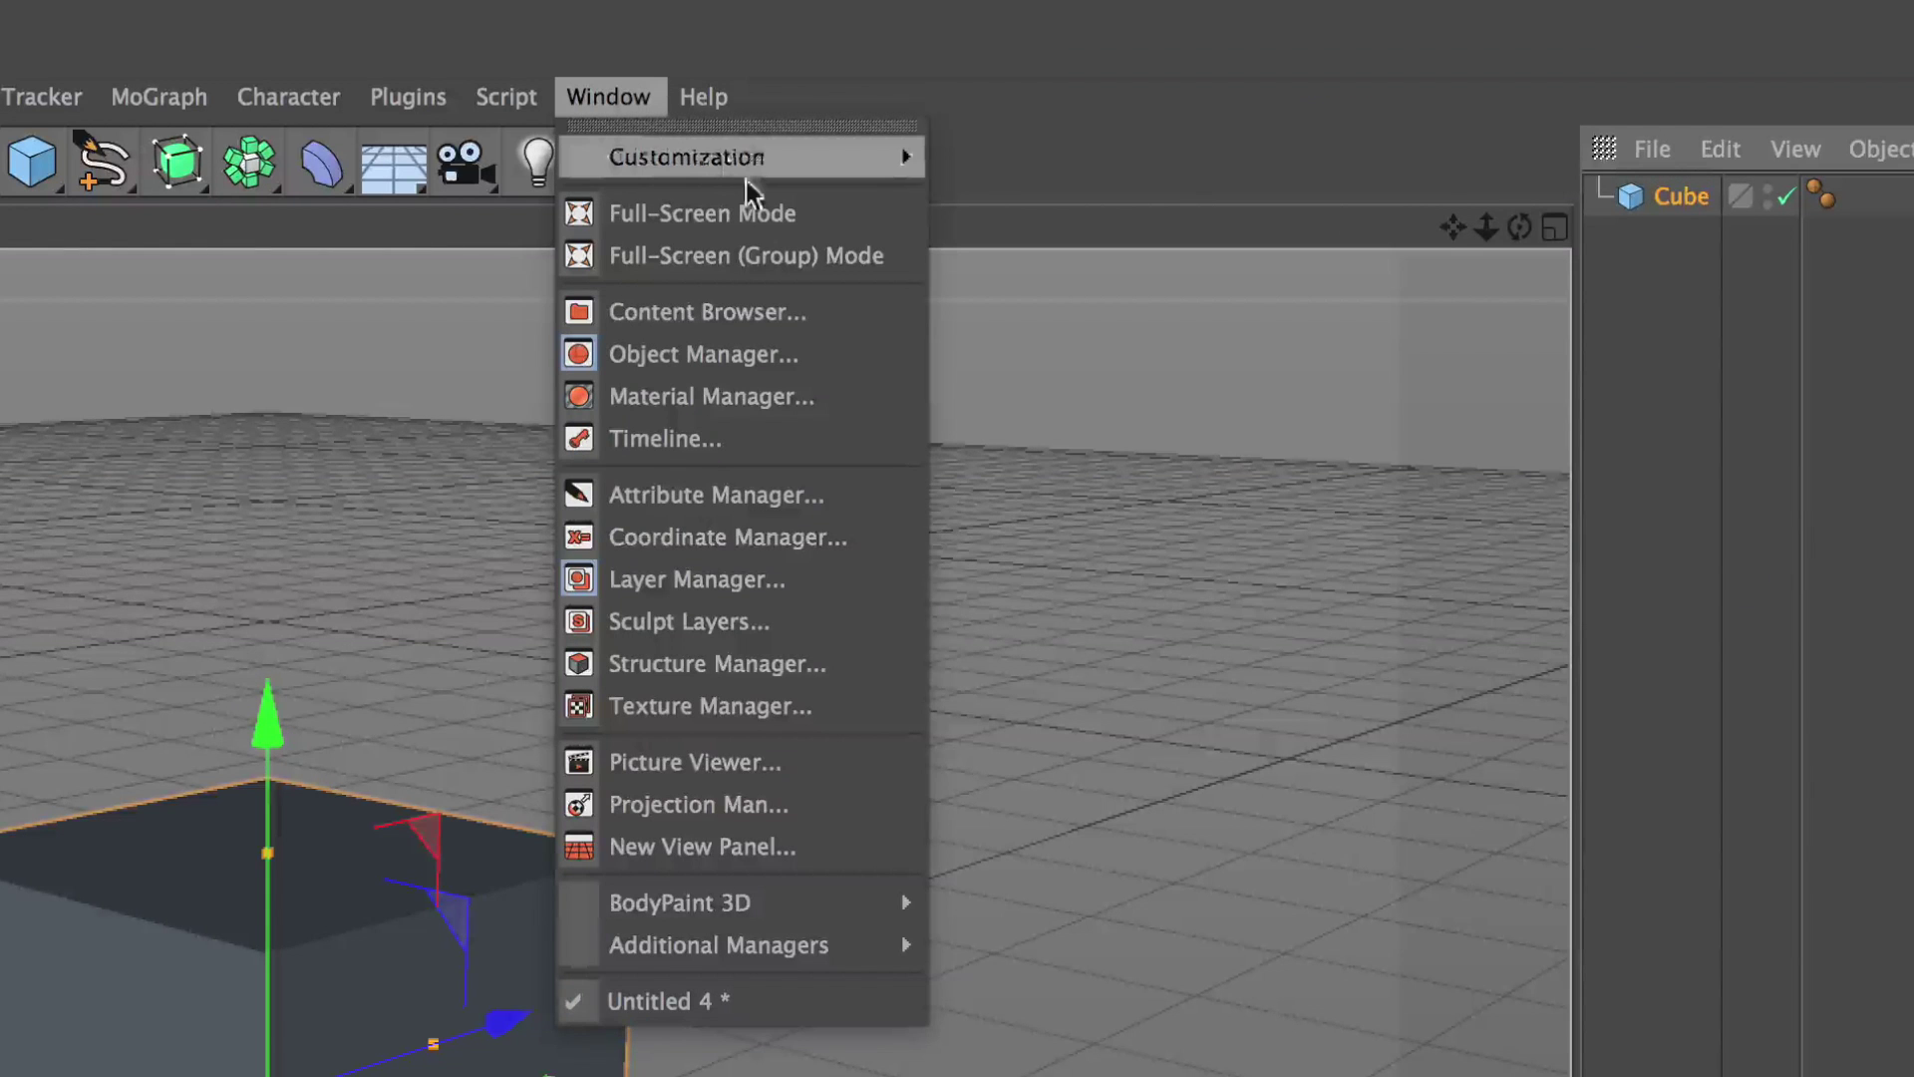
{"action": "mouse_move", "coordinate": [804, 163]}
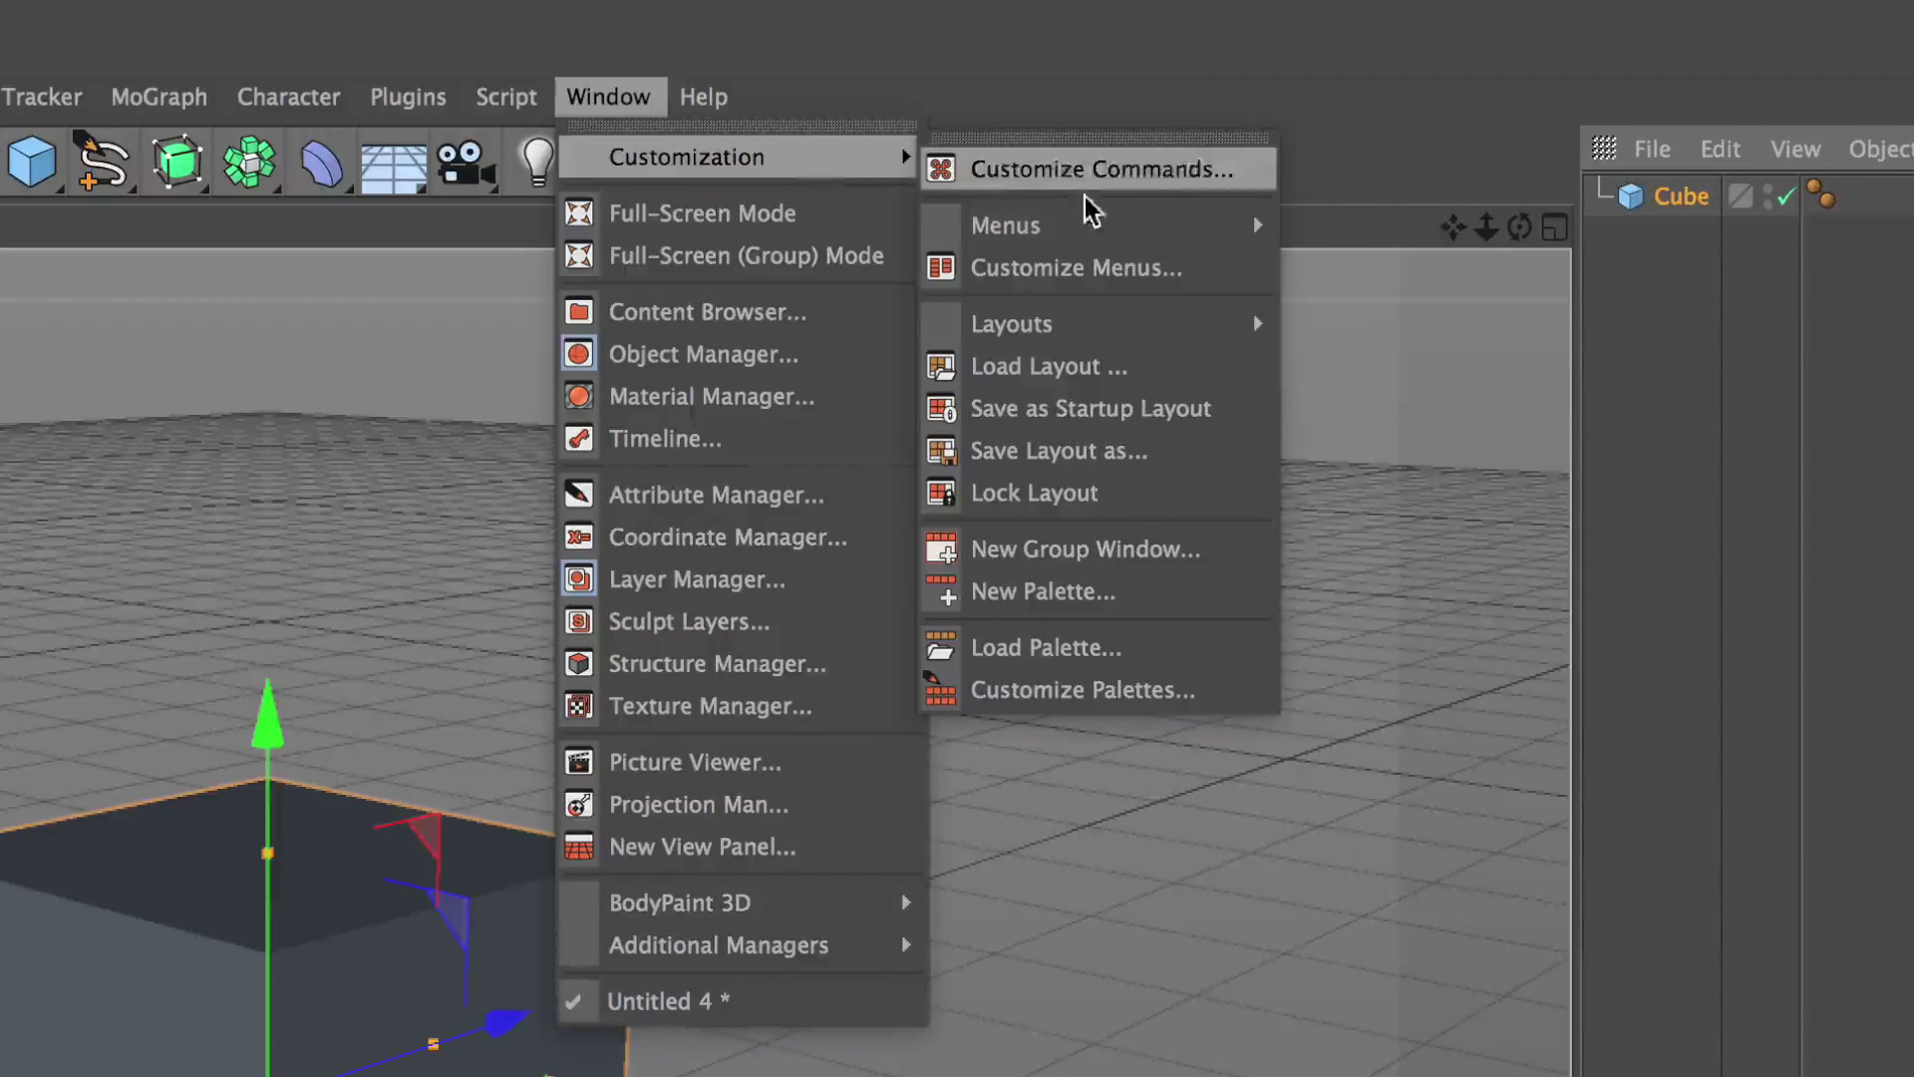
{"action": "left_click", "coordinate": [1140, 444]}
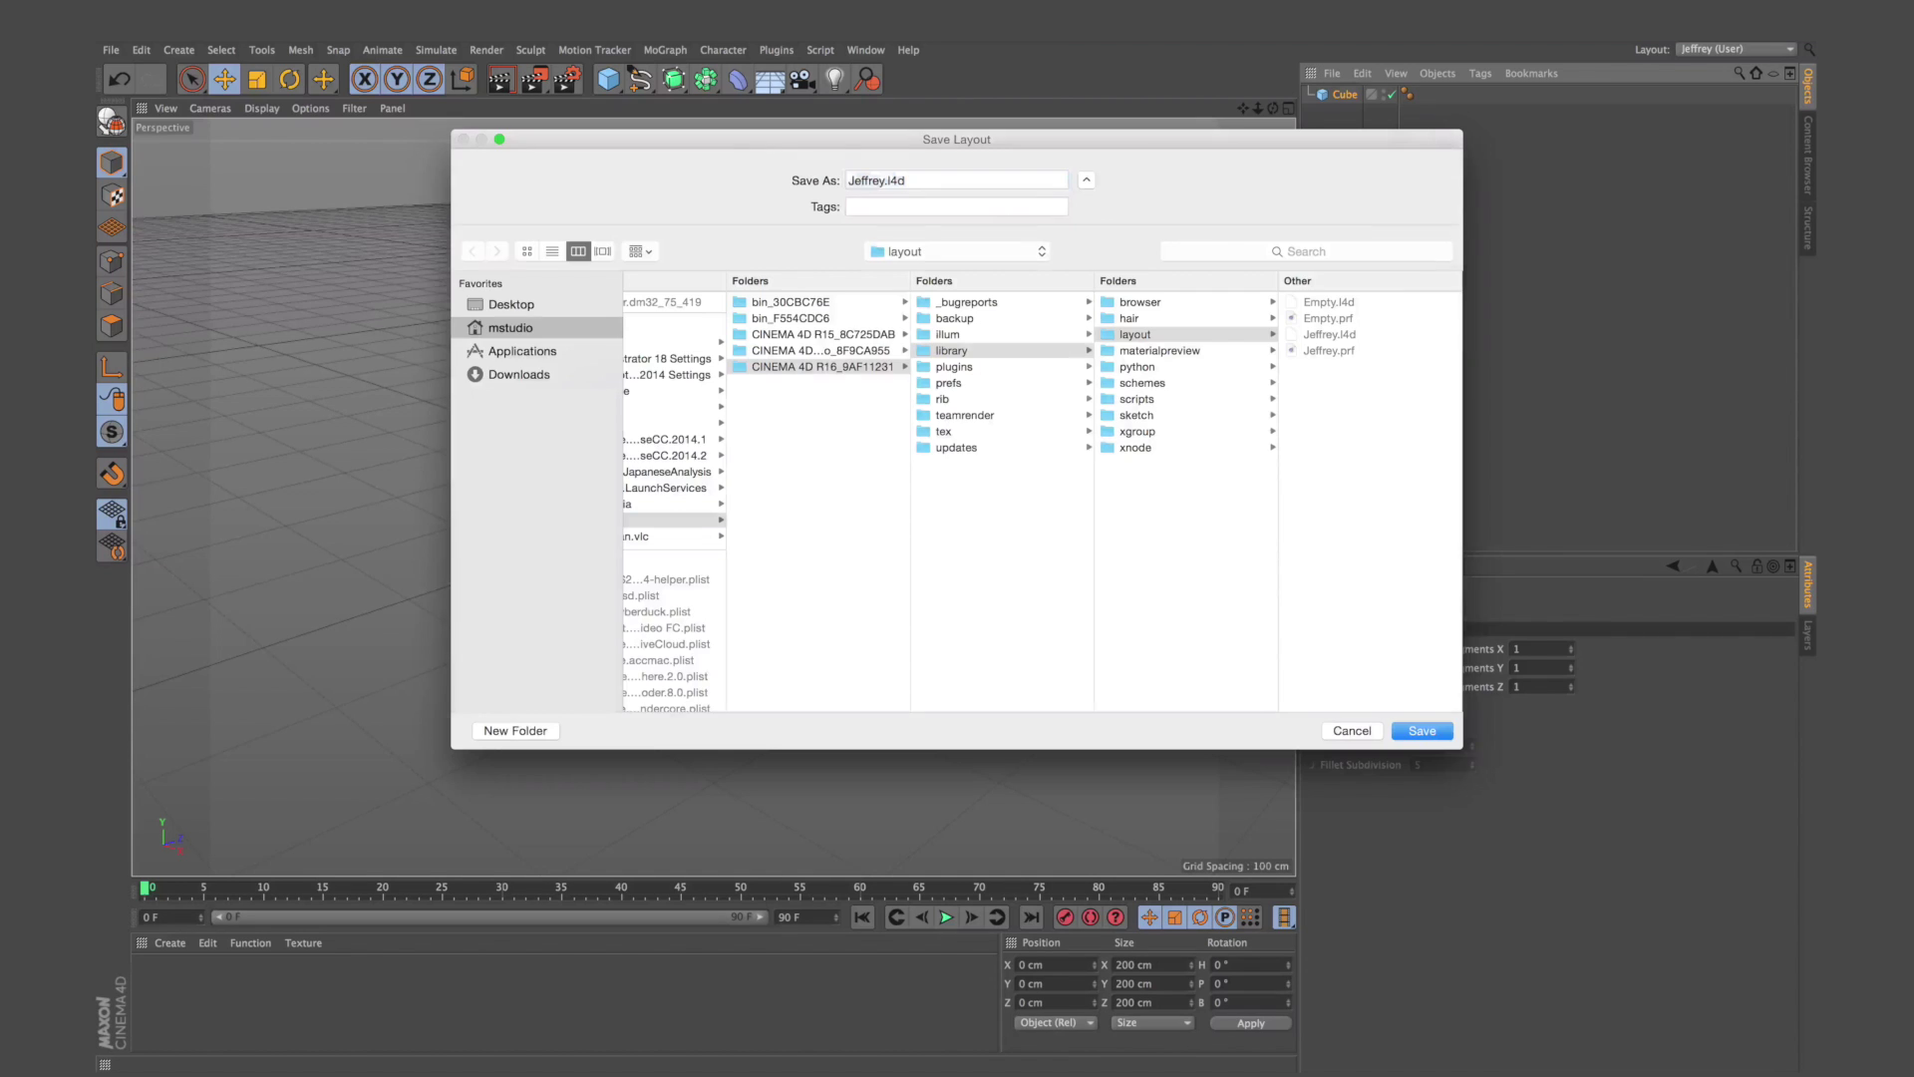
{"action": "key", "text": "Return"}
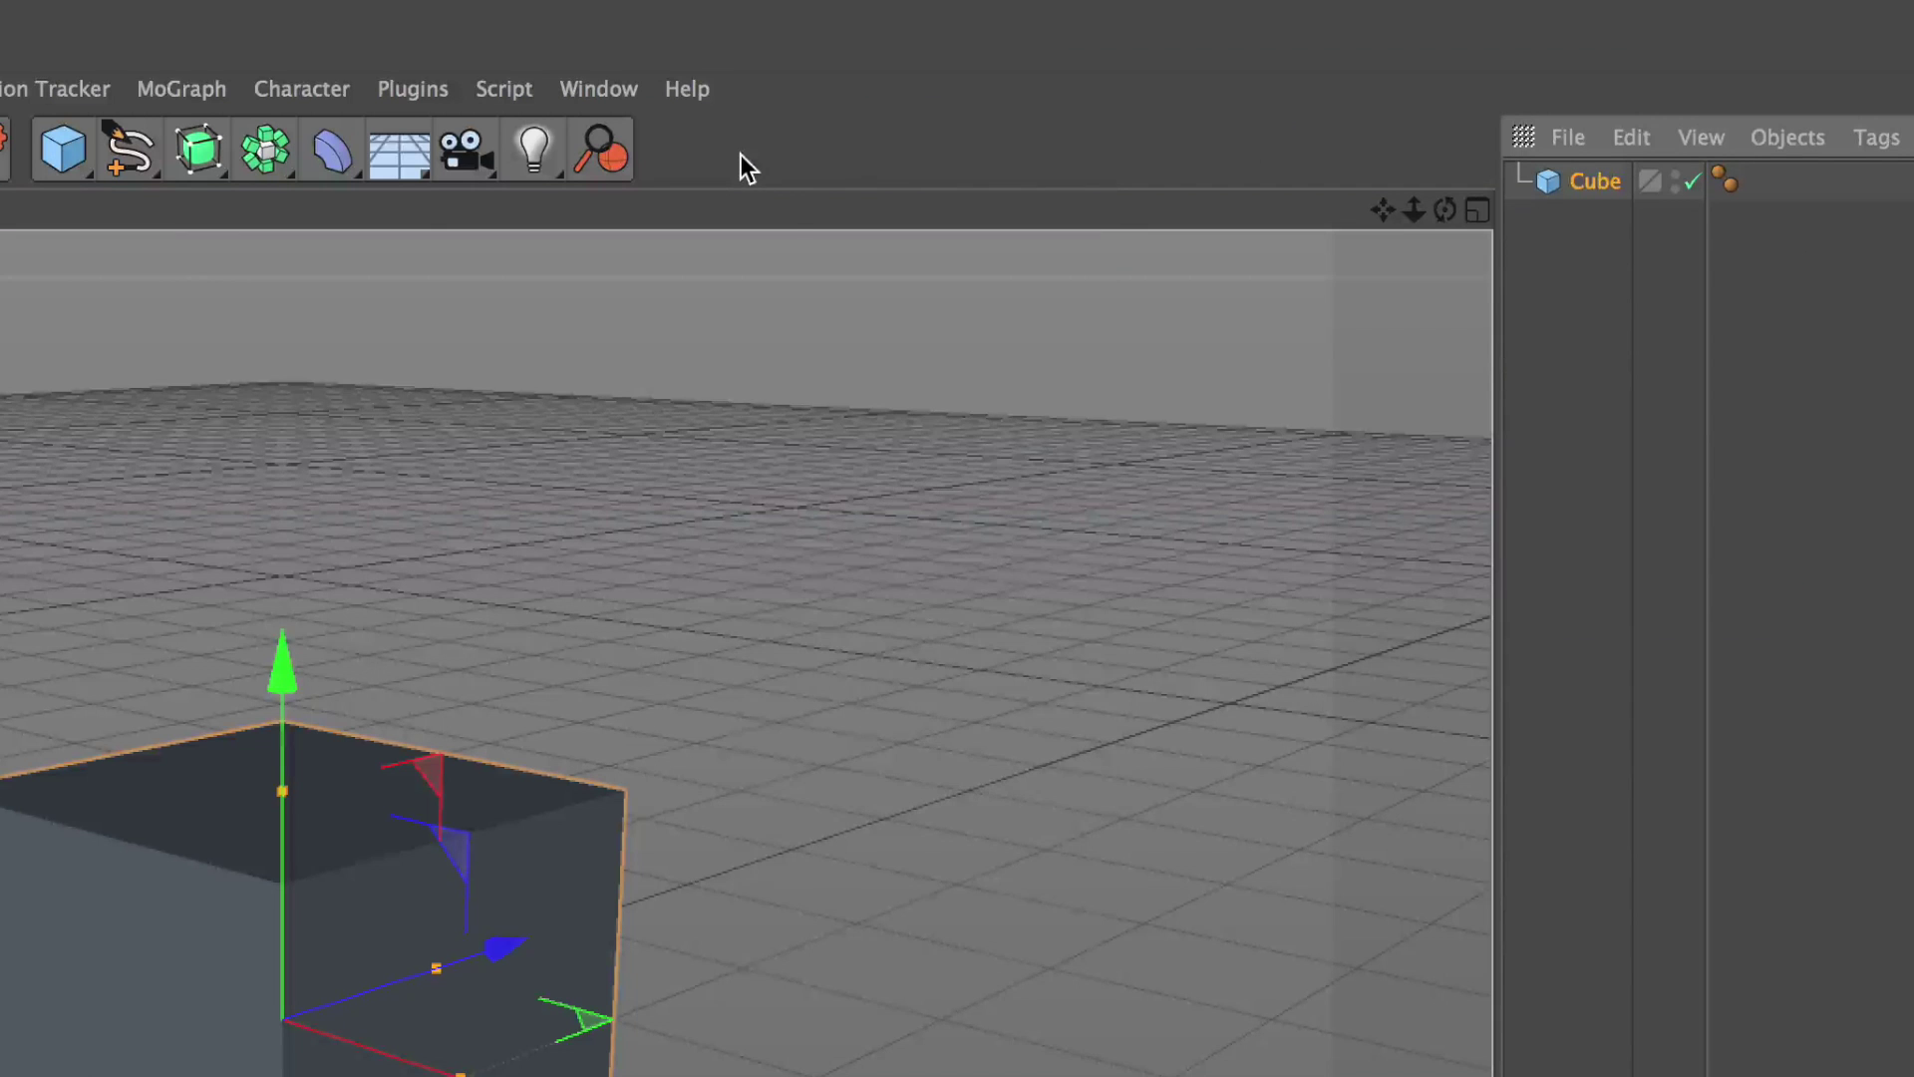
Step: Open Customize Palettes from the top toolbar's right-click menu
{"action": "right_click", "coordinate": [934, 82]}
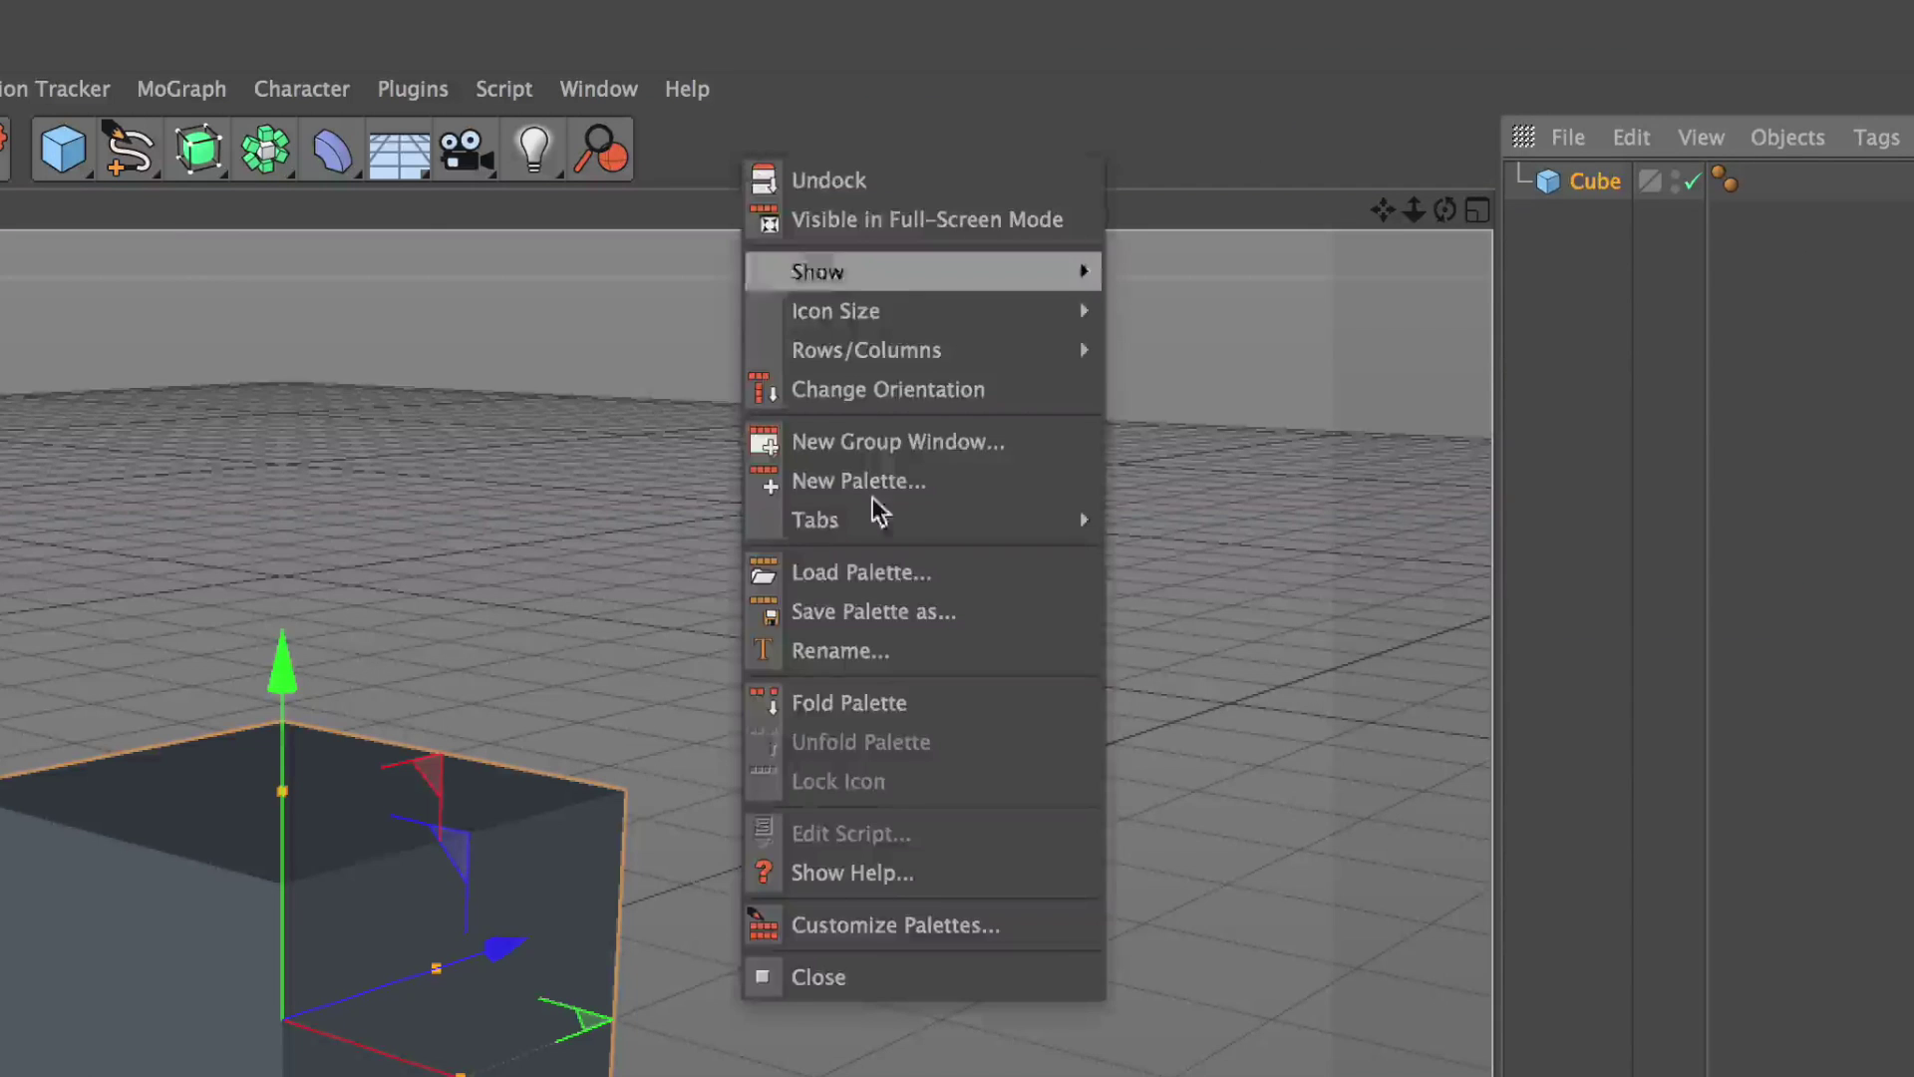
{"action": "left_click", "coordinate": [932, 917]}
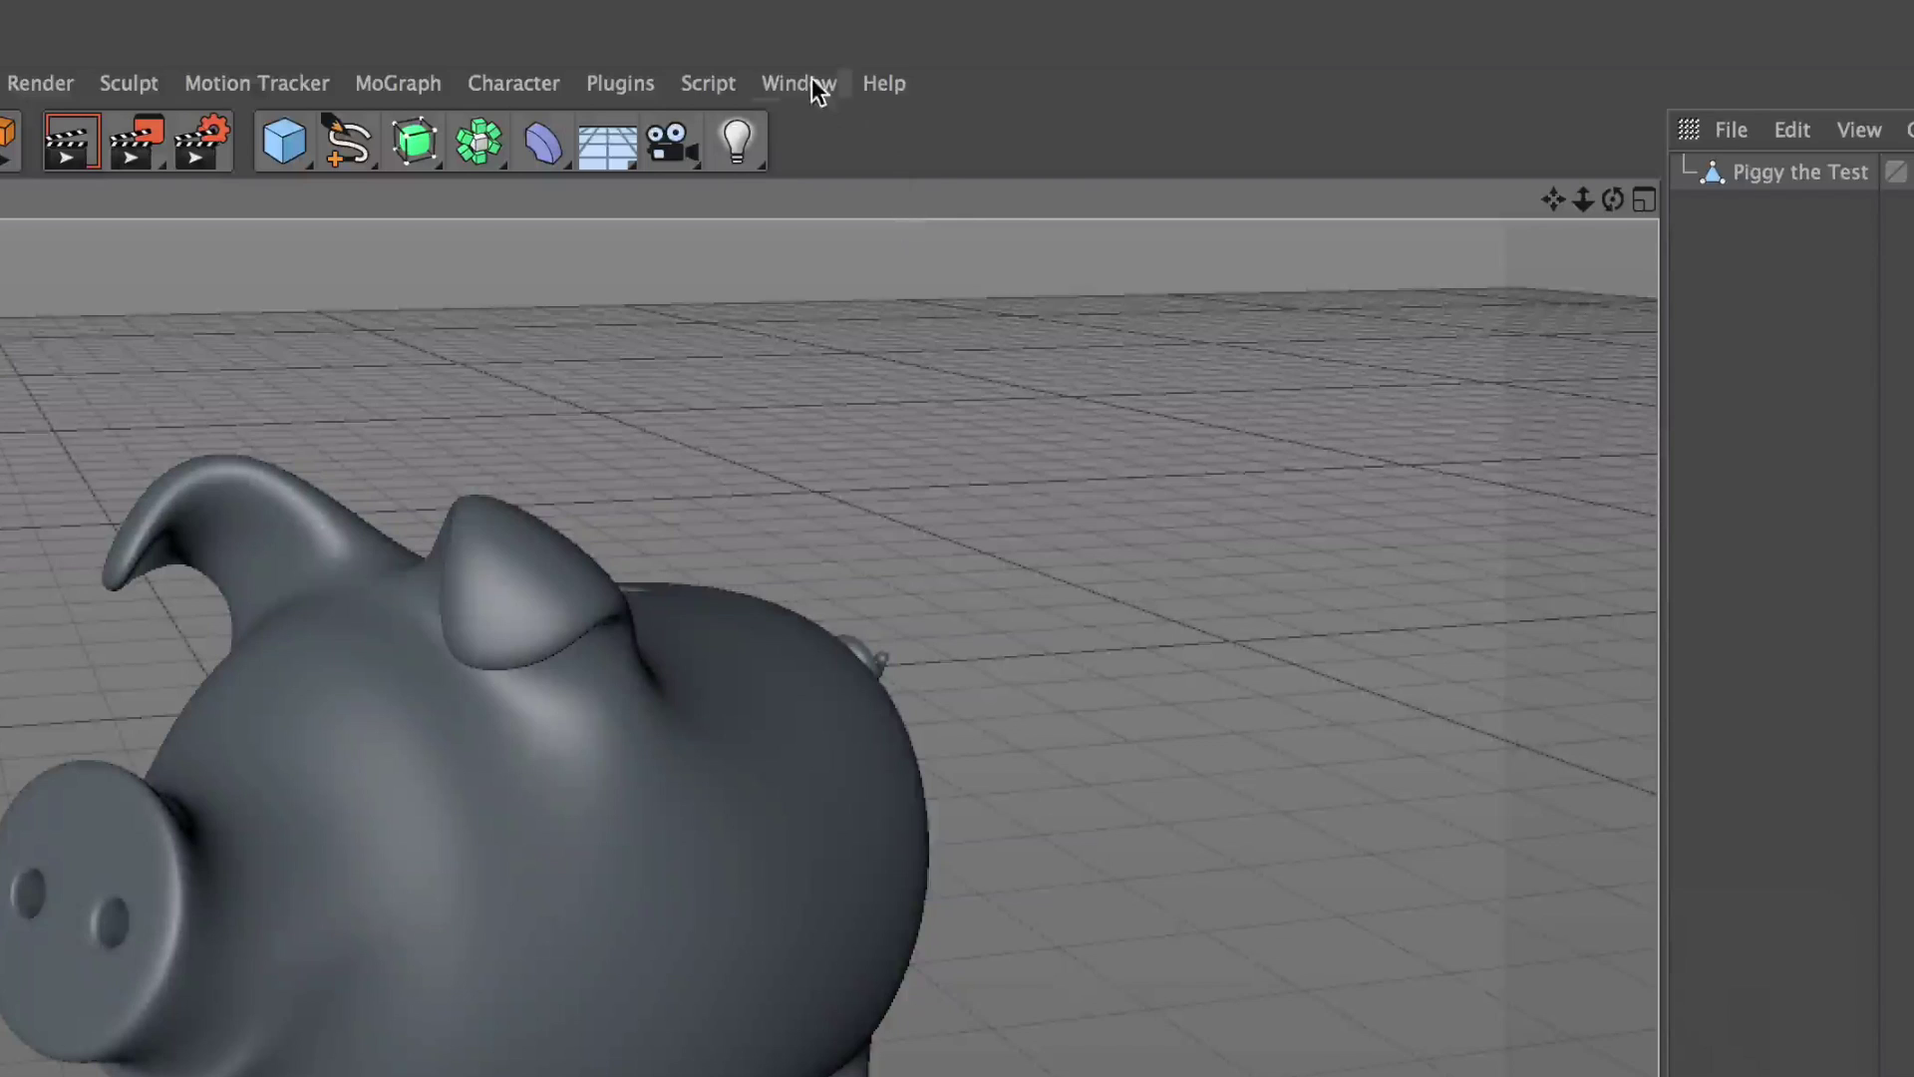
{"action": "left_click", "coordinate": [805, 84]}
{"action": "left_click", "coordinate": [897, 918]}
{"action": "left_click", "coordinate": [801, 83]}
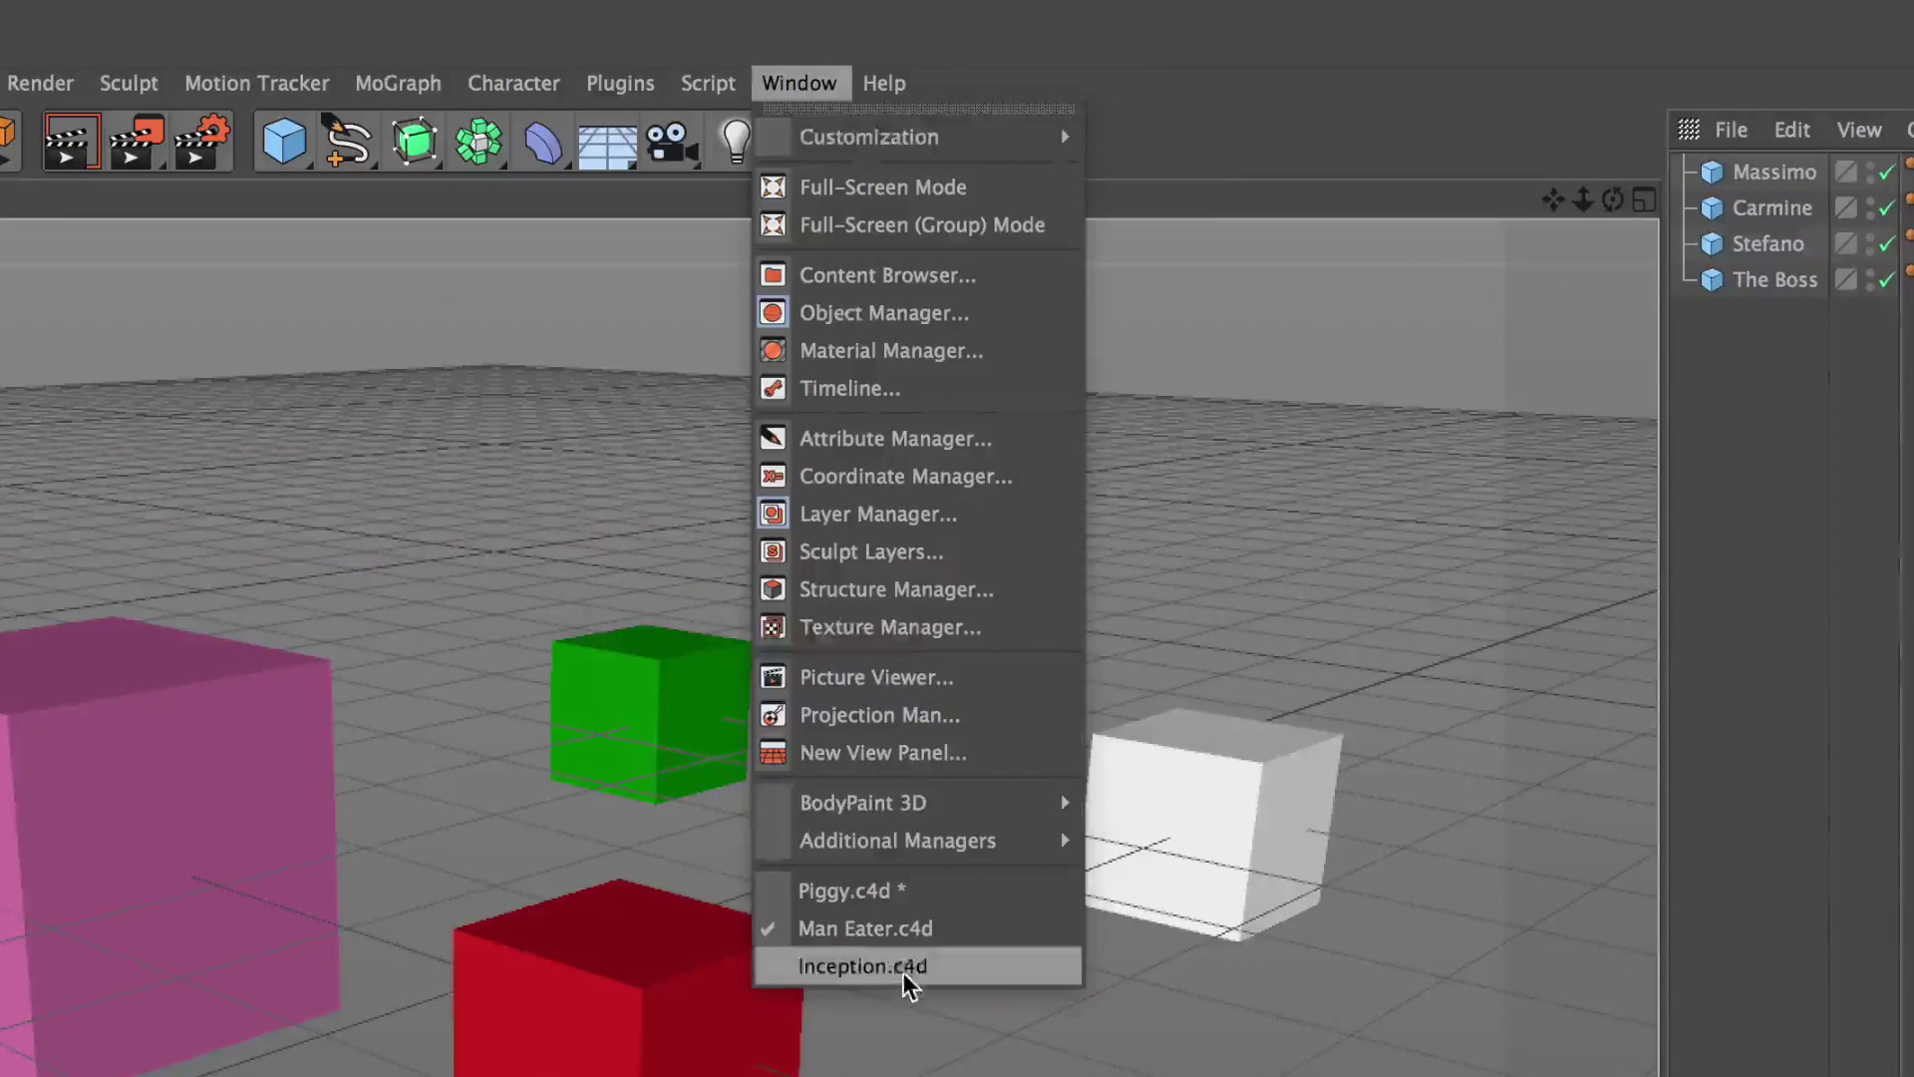
{"action": "left_click", "coordinate": [877, 963]}
{"action": "left_click", "coordinate": [802, 84]}
{"action": "left_click", "coordinate": [948, 883]}
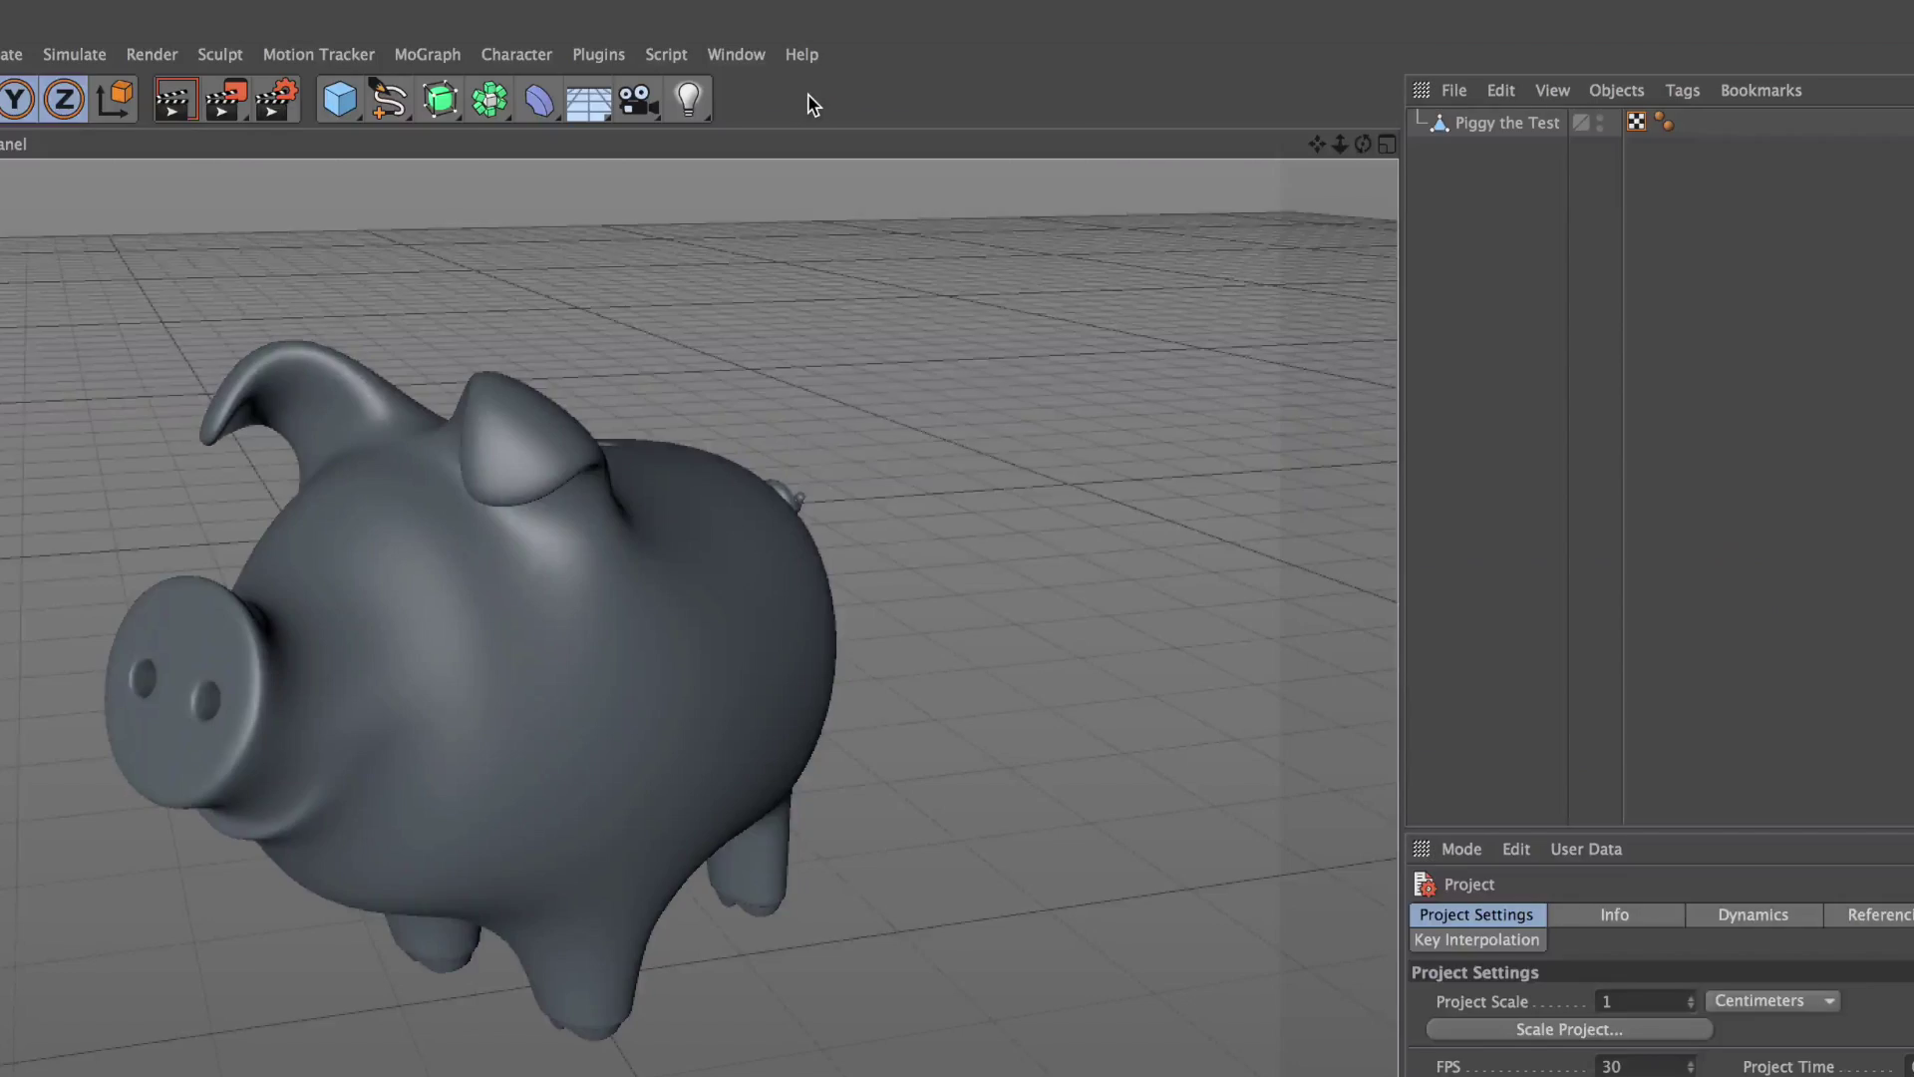
Step: Filter Customize Commands for 'previous' and place Previous Project on the toolbar after the light bulb
{"action": "right_click", "coordinate": [914, 74]}
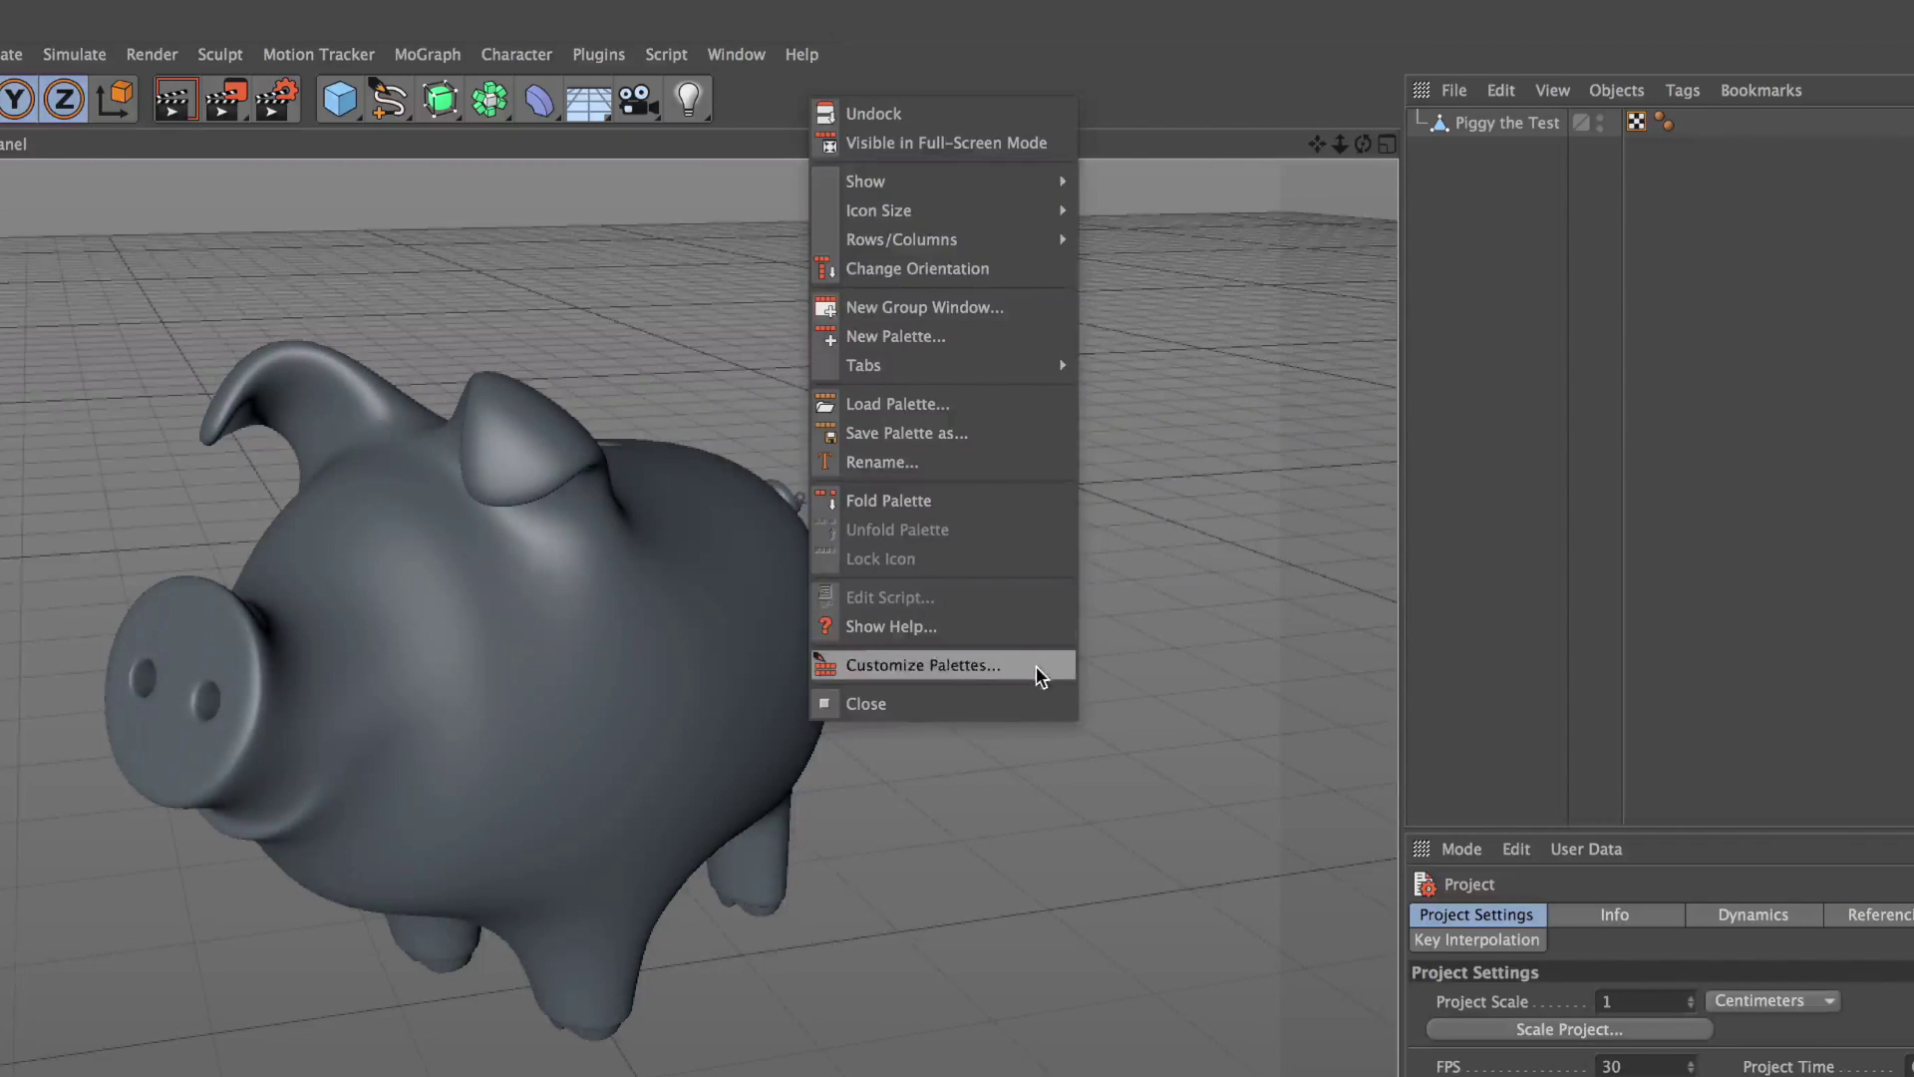
{"action": "left_click", "coordinate": [1058, 432]}
{"action": "left_click", "coordinate": [897, 325]}
{"action": "type", "text": "previous"}
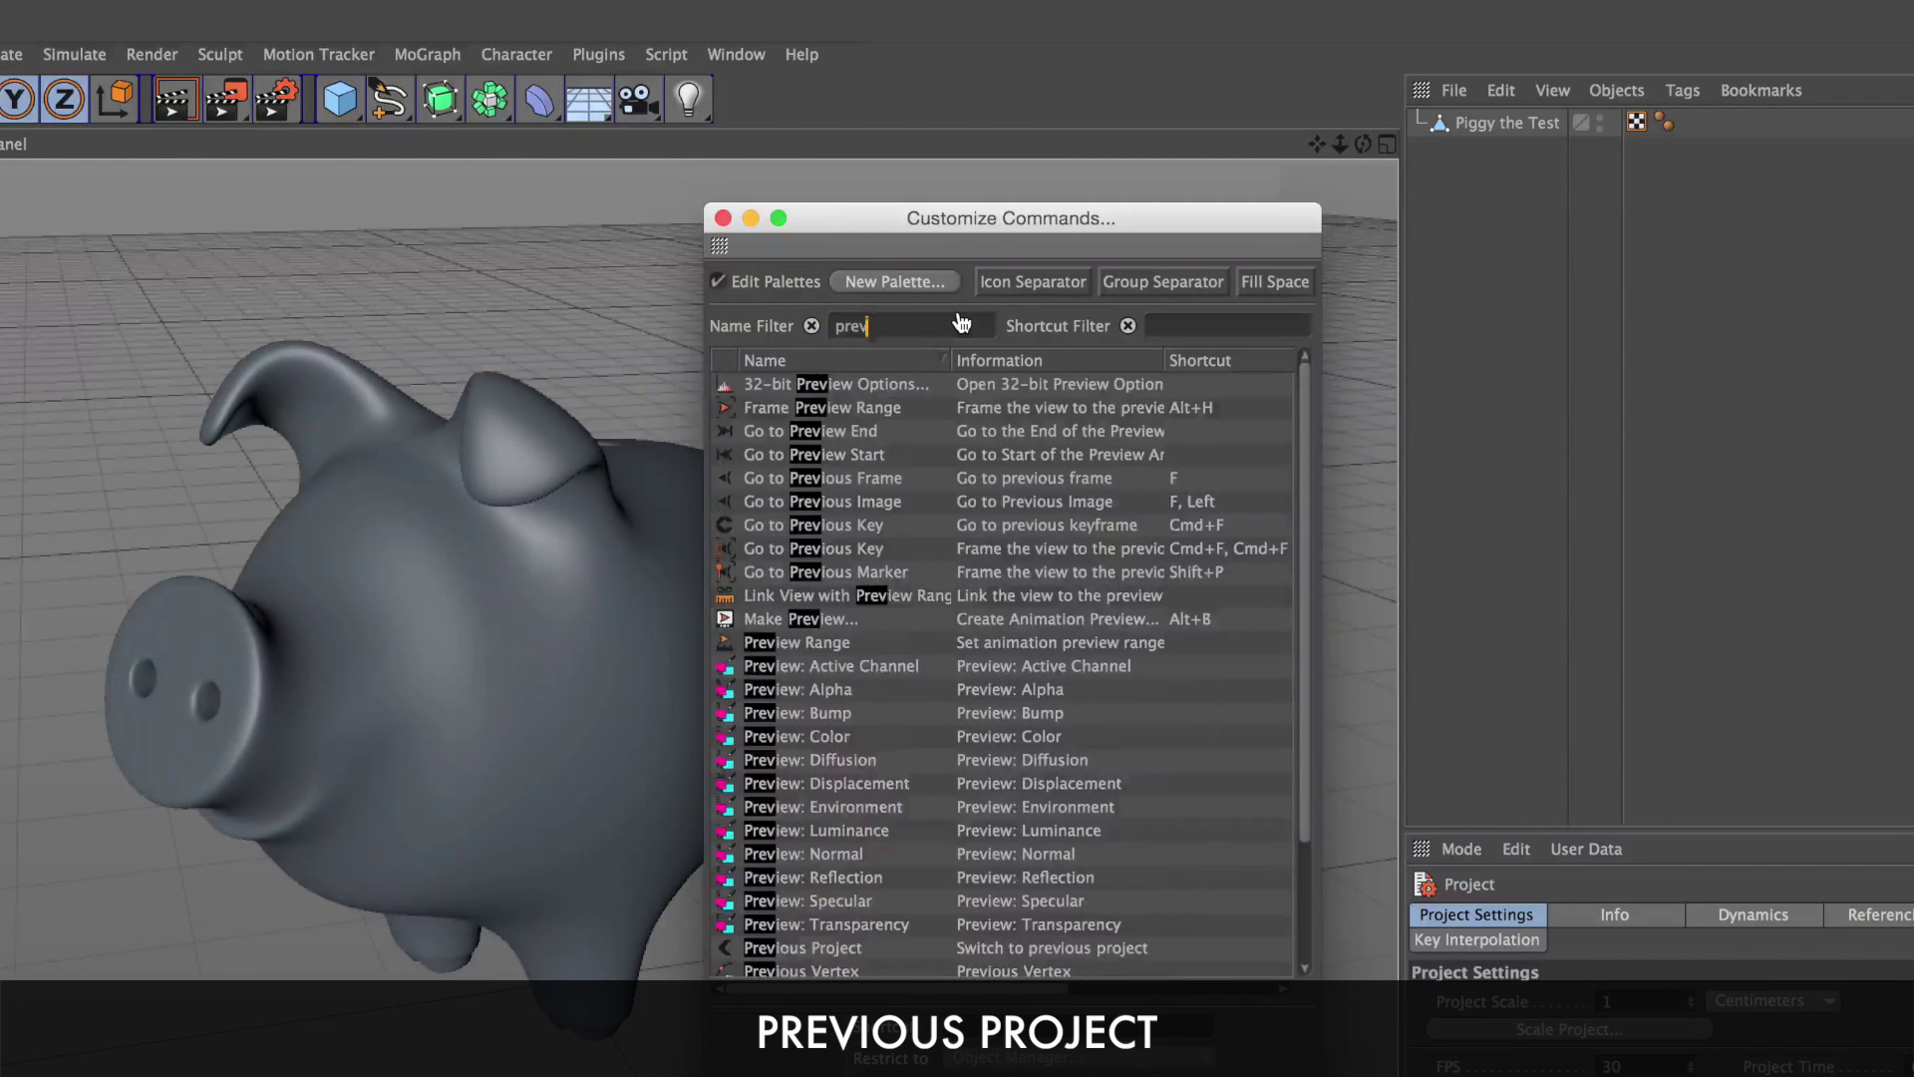
{"action": "left_click_drag", "start_coordinate": [806, 500], "coordinate": [720, 100]}
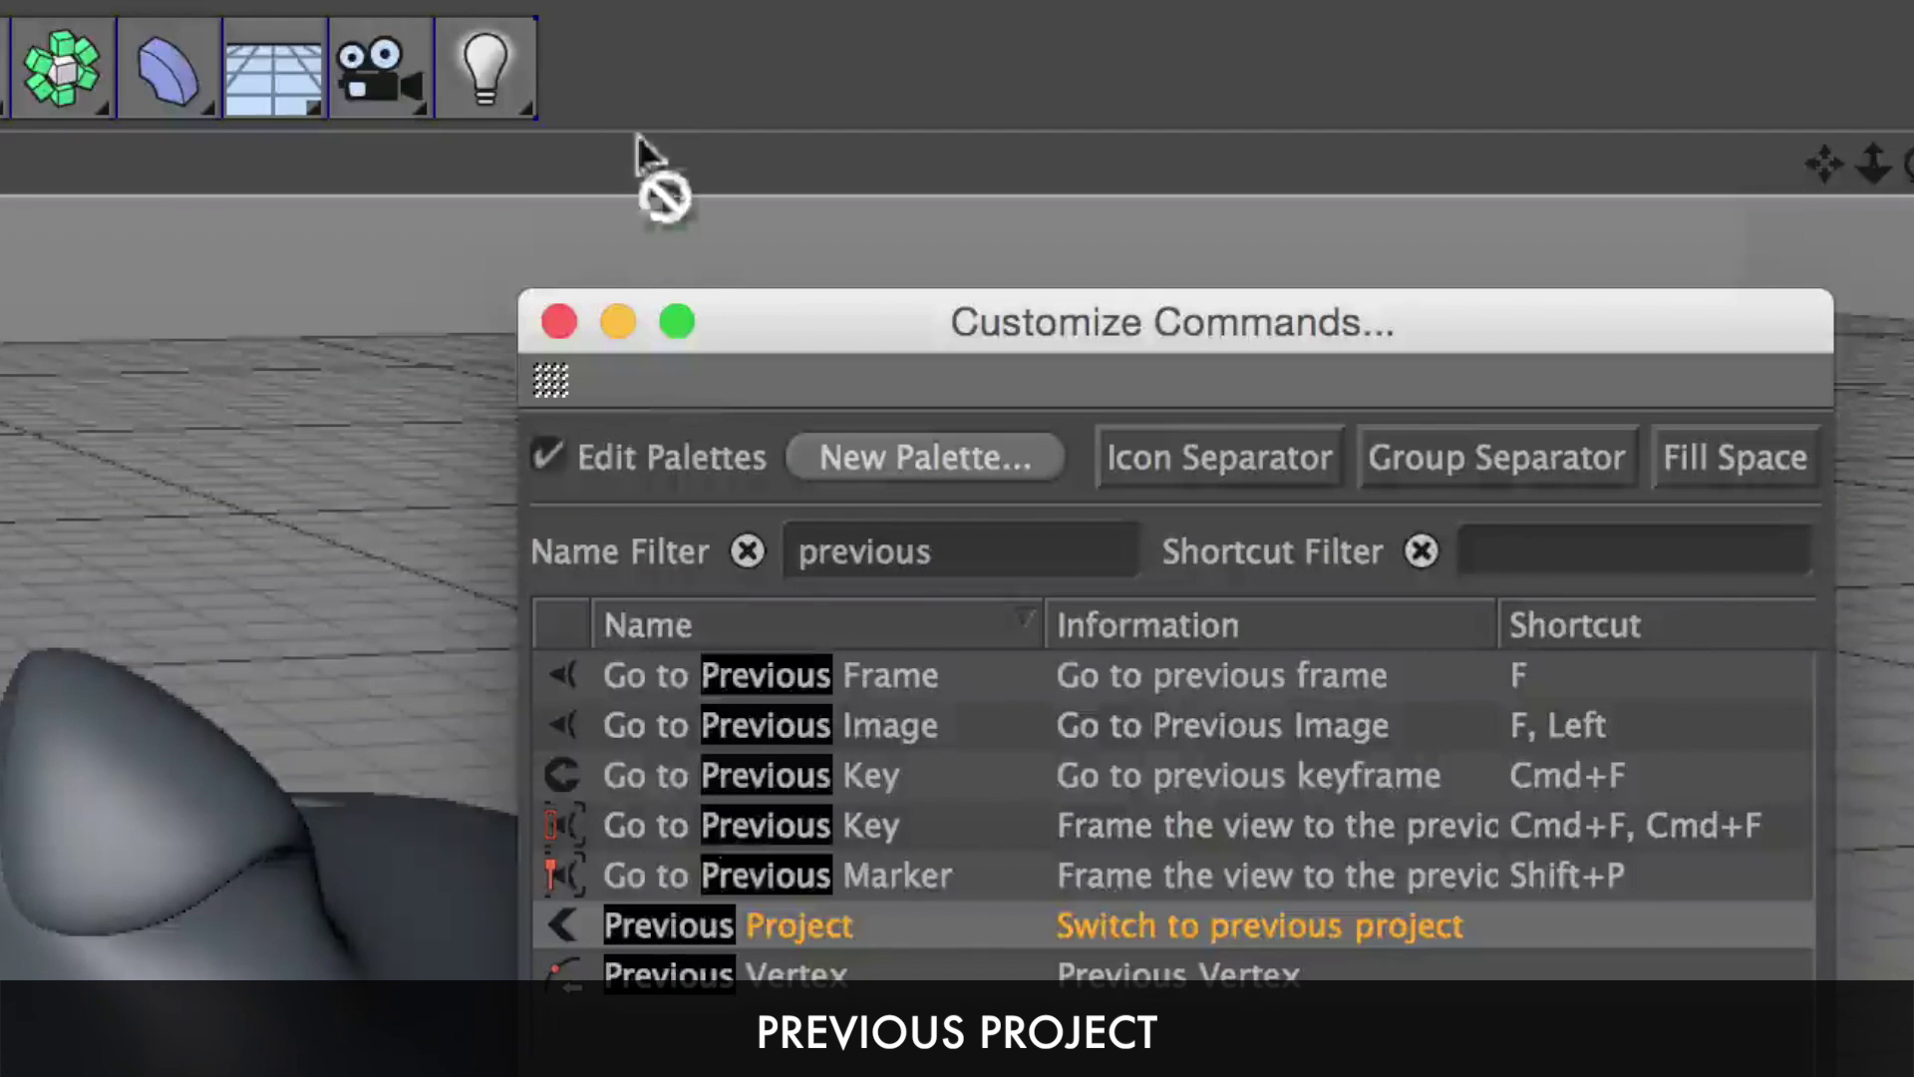
{"action": "left_click_drag", "start_coordinate": [554, 74], "coordinate": [878, 40]}
Step: Filter for 'next' and 'project', adding Next Project and Projects to the toolbar
{"action": "double_click", "coordinate": [888, 551]}
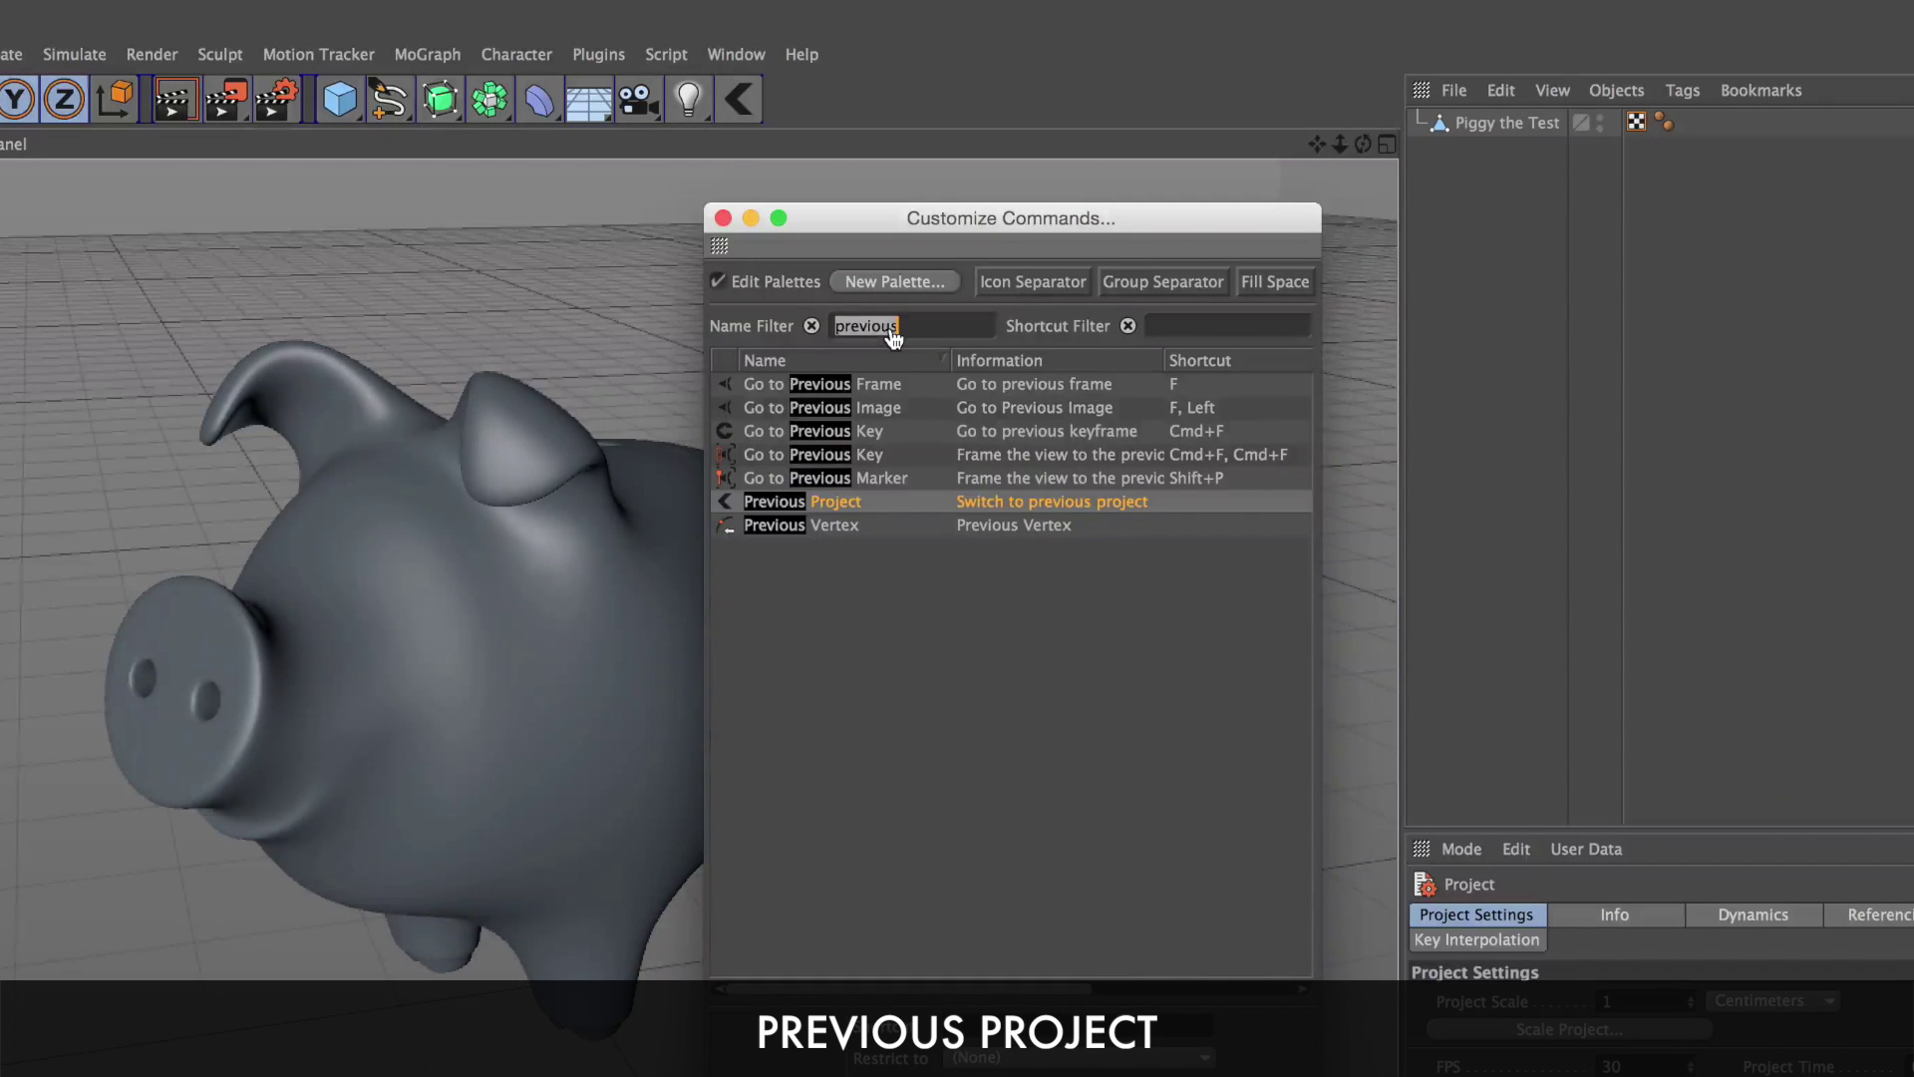
{"action": "type", "text": "next"}
{"action": "left_click_drag", "start_coordinate": [826, 524], "coordinate": [837, 47]}
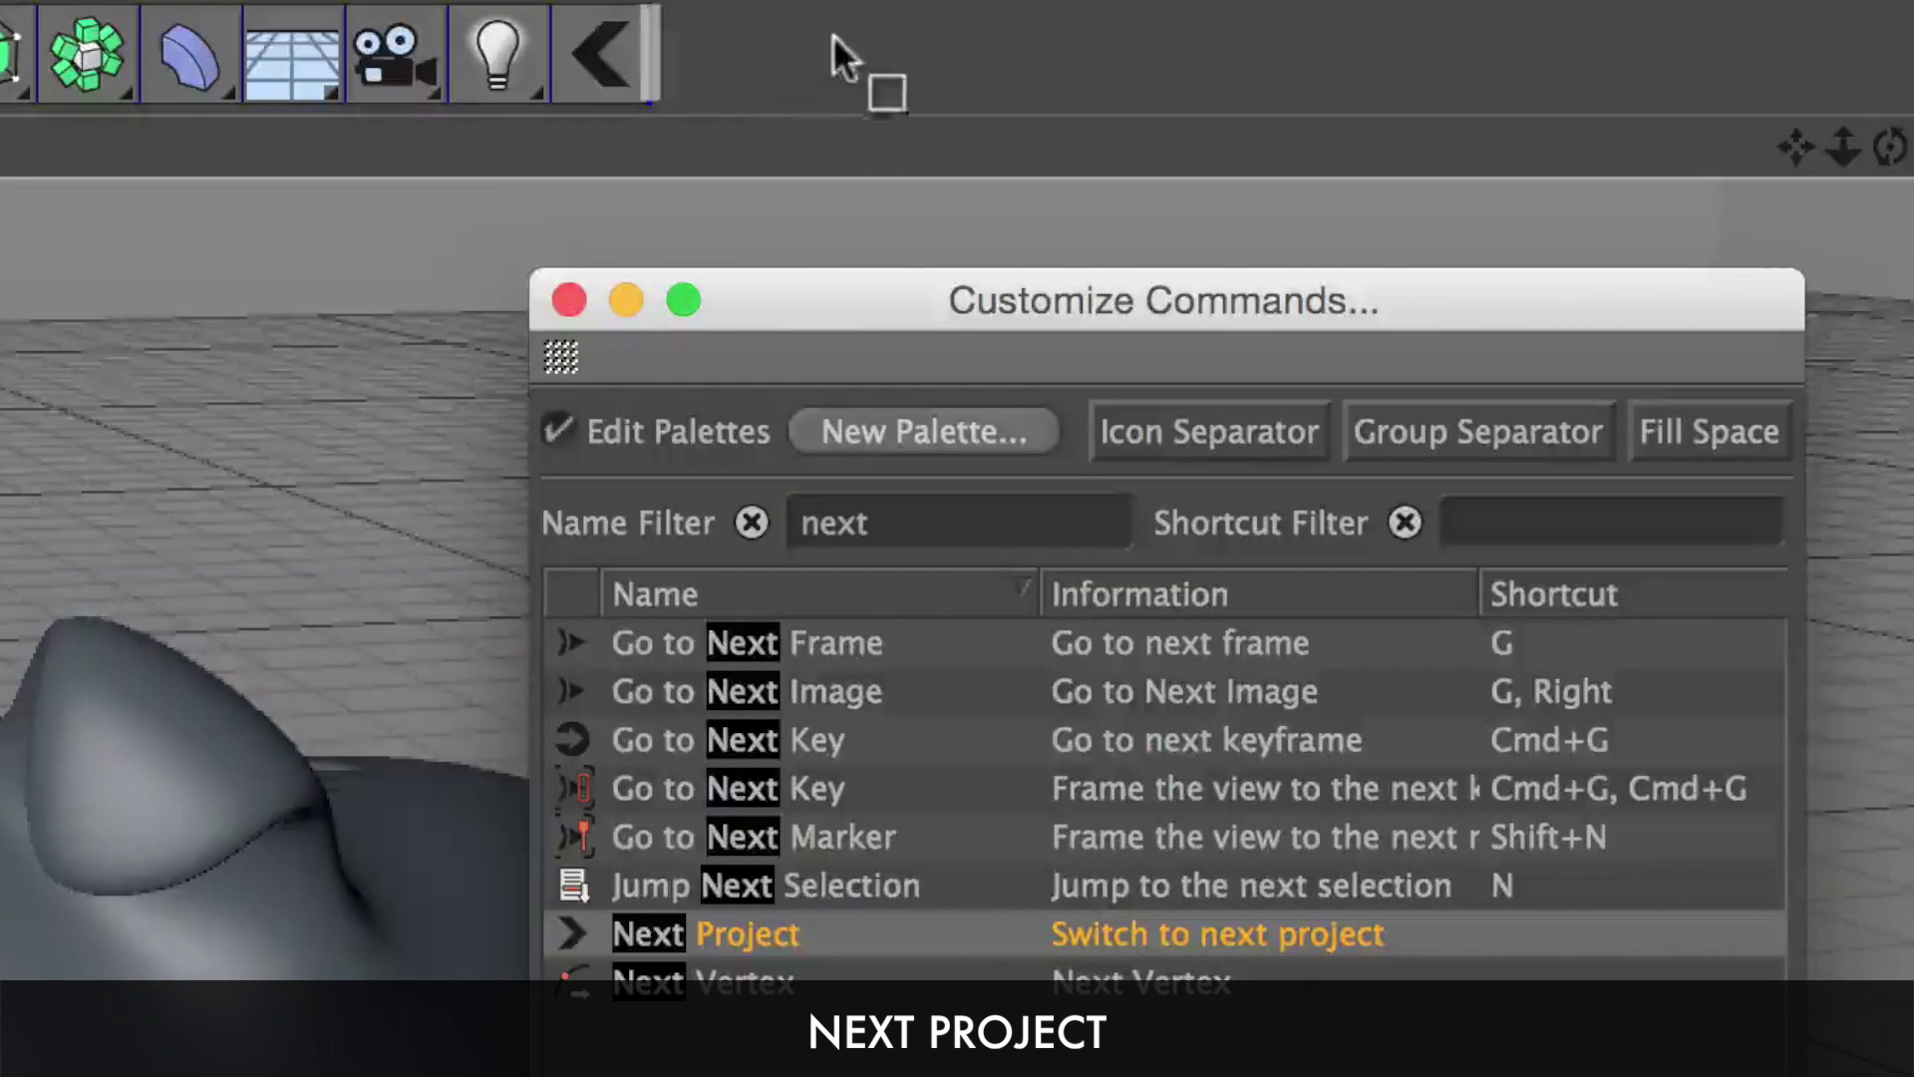
{"action": "double_click", "coordinate": [891, 538]}
{"action": "type", "text": "project"}
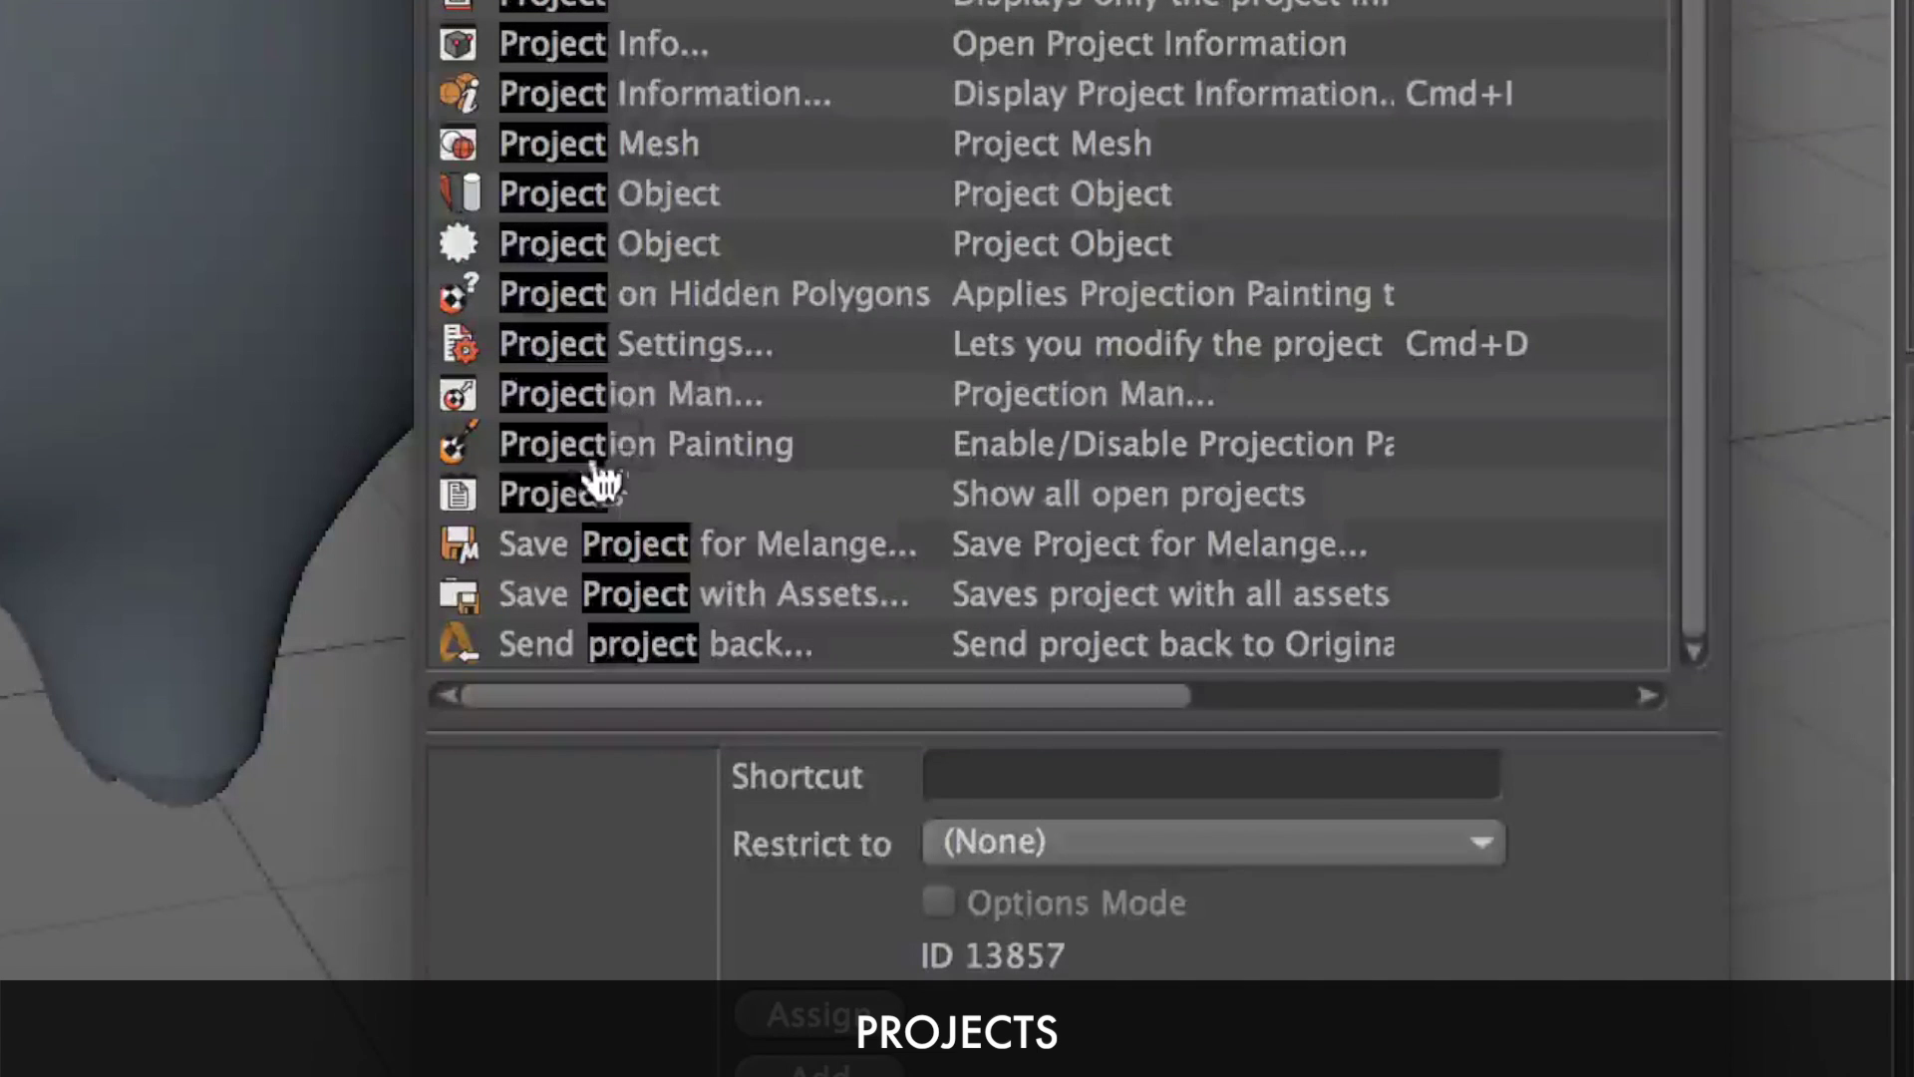
{"action": "left_click_drag", "start_coordinate": [568, 518], "coordinate": [911, 98]}
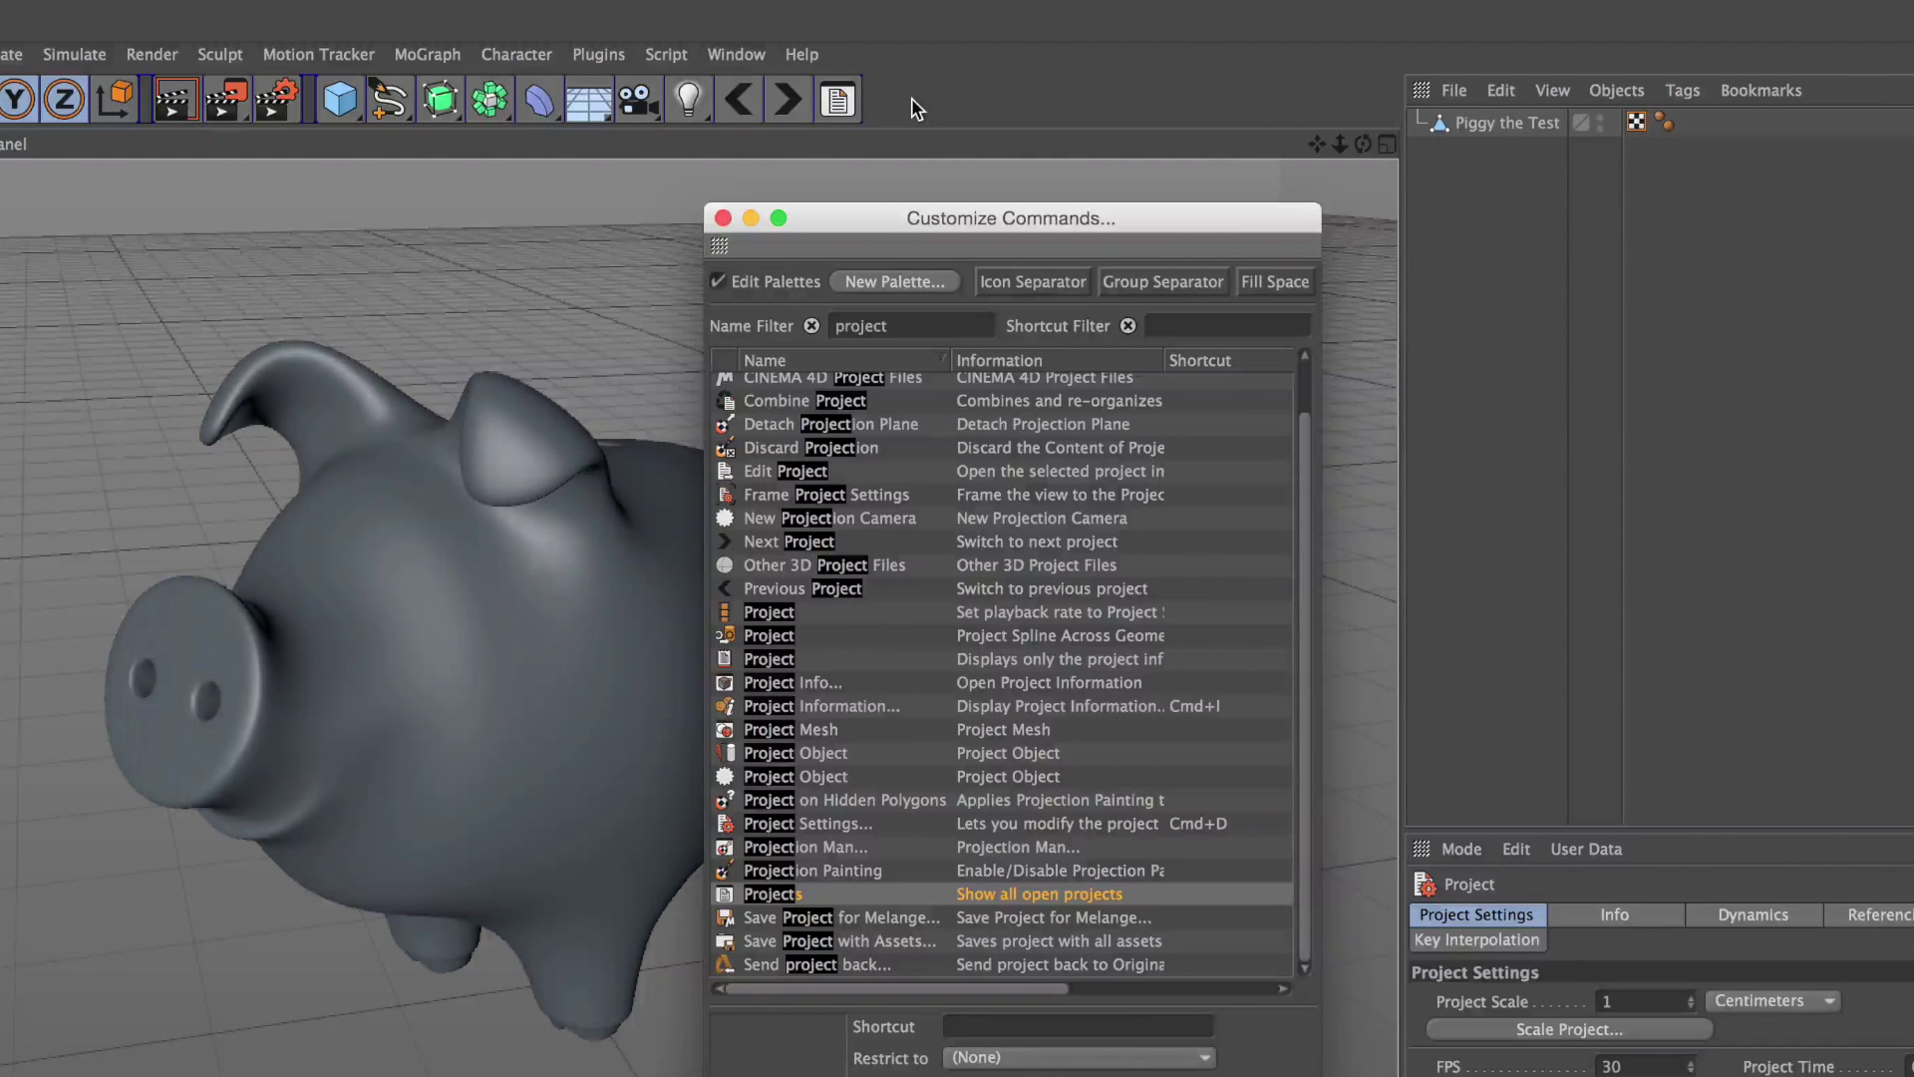
Step: Close Customize Commands and cycle through open projects six times with the Next Project button
{"action": "left_click", "coordinate": [723, 219]}
{"action": "left_click", "coordinate": [787, 100]}
{"action": "left_click", "coordinate": [787, 99]}
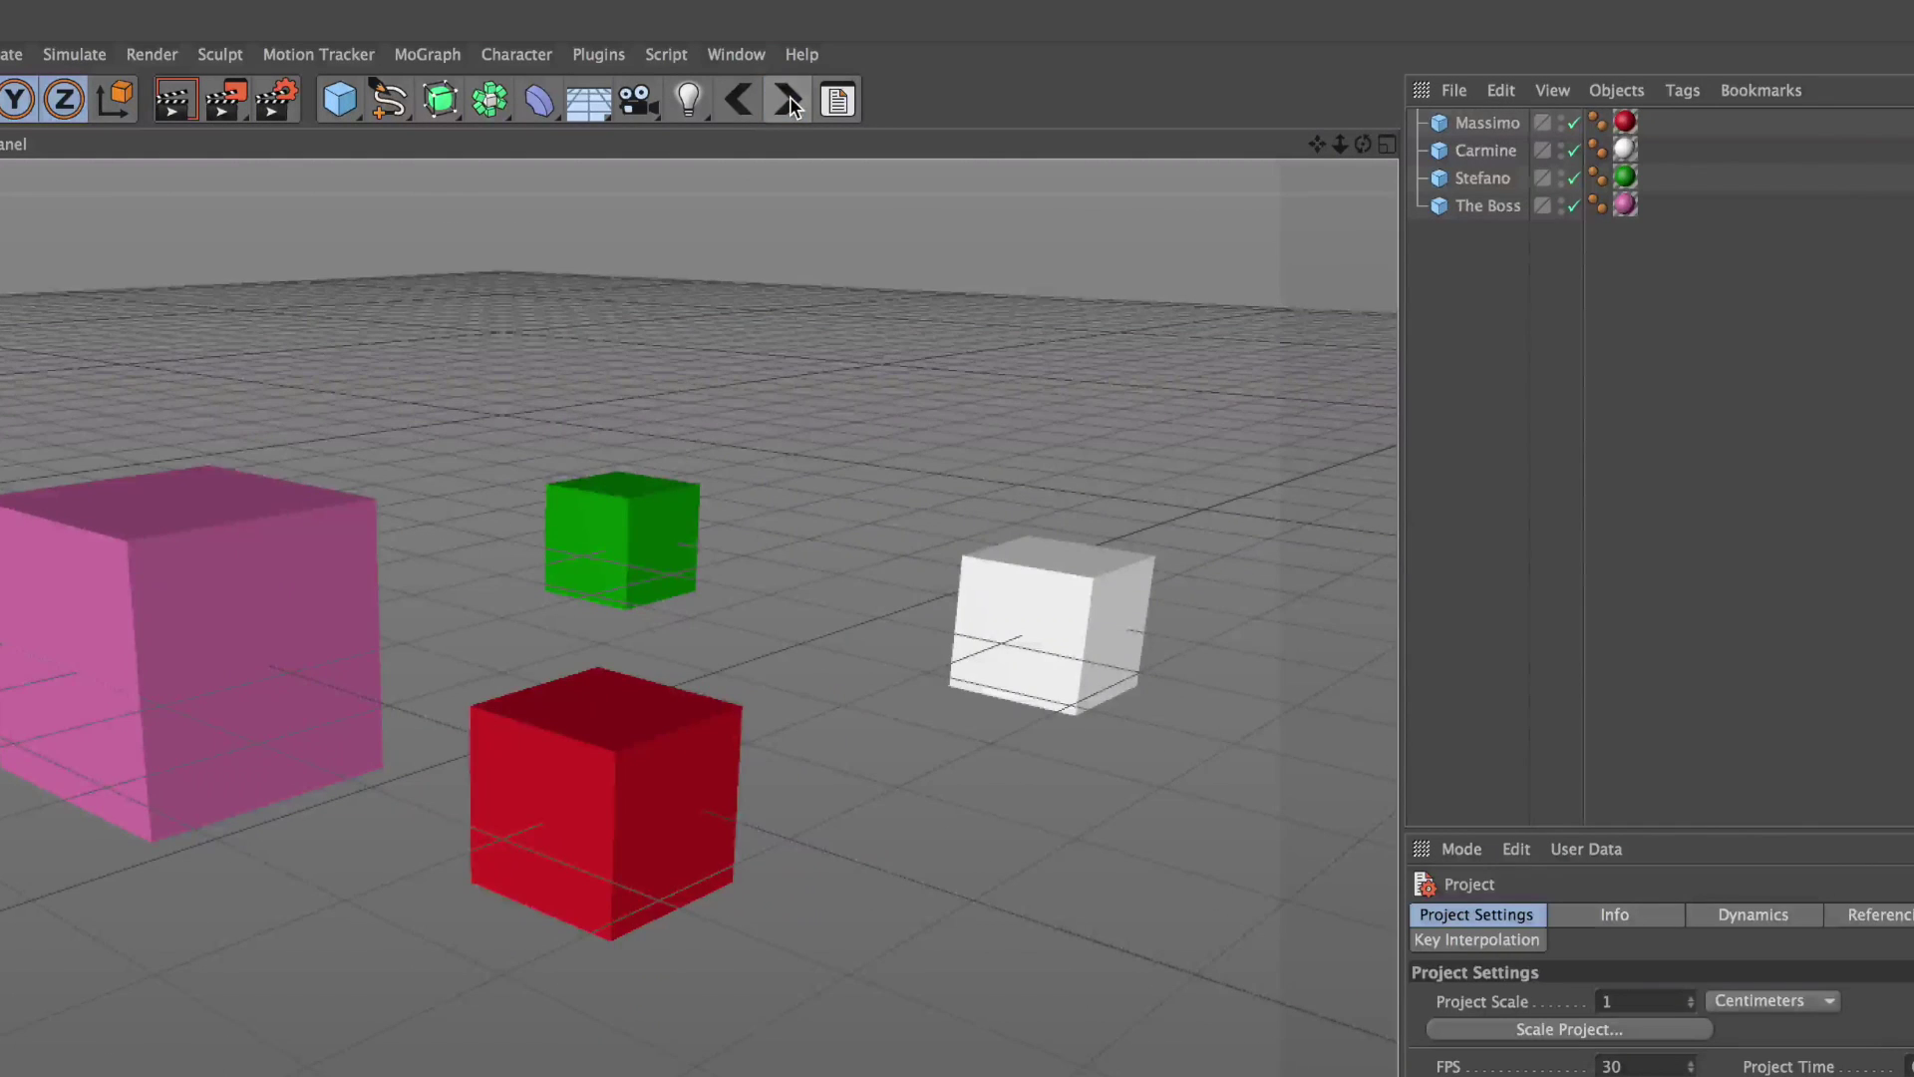
{"action": "left_click", "coordinate": [787, 100]}
{"action": "left_click", "coordinate": [788, 100]}
{"action": "left_click", "coordinate": [788, 100]}
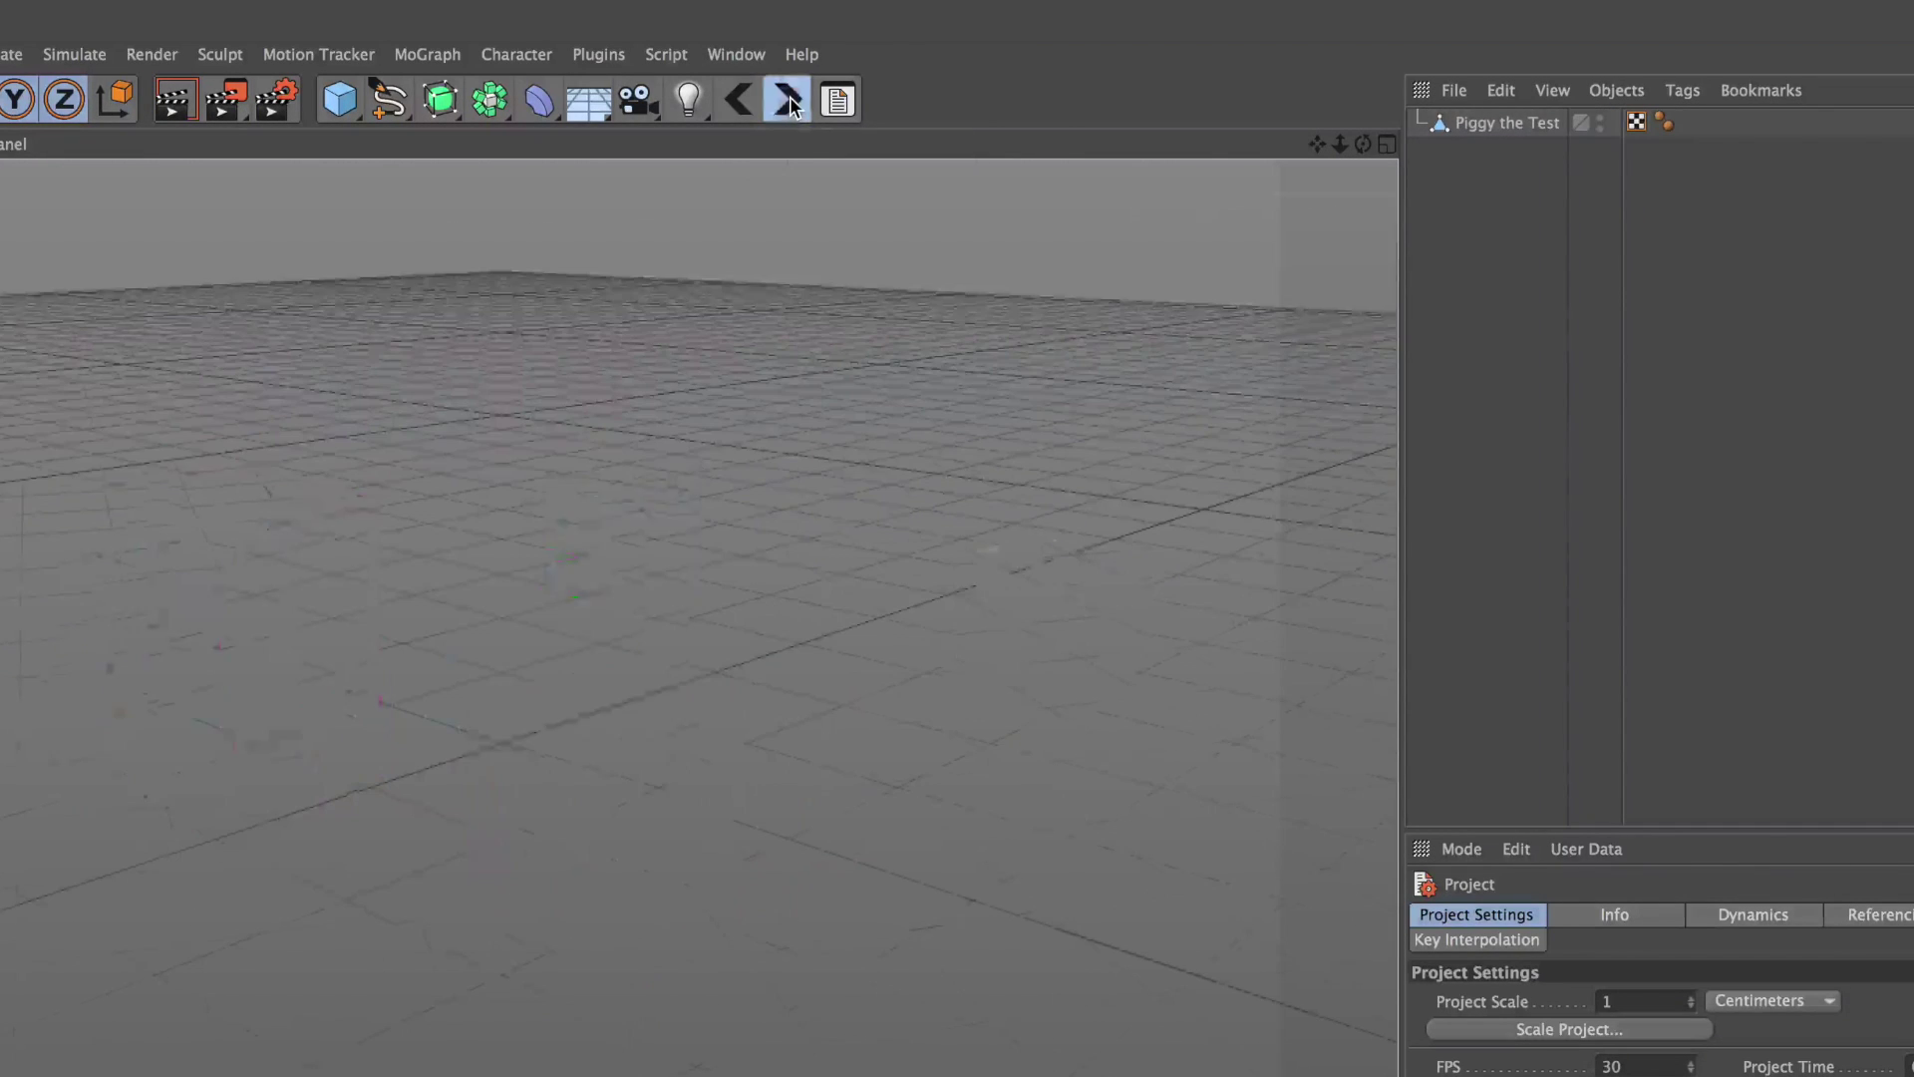
{"action": "left_click", "coordinate": [788, 100]}
Step: Use the Projects button list to switch to Inception.c4d, then back to Piggy.c4d
{"action": "left_click", "coordinate": [837, 100]}
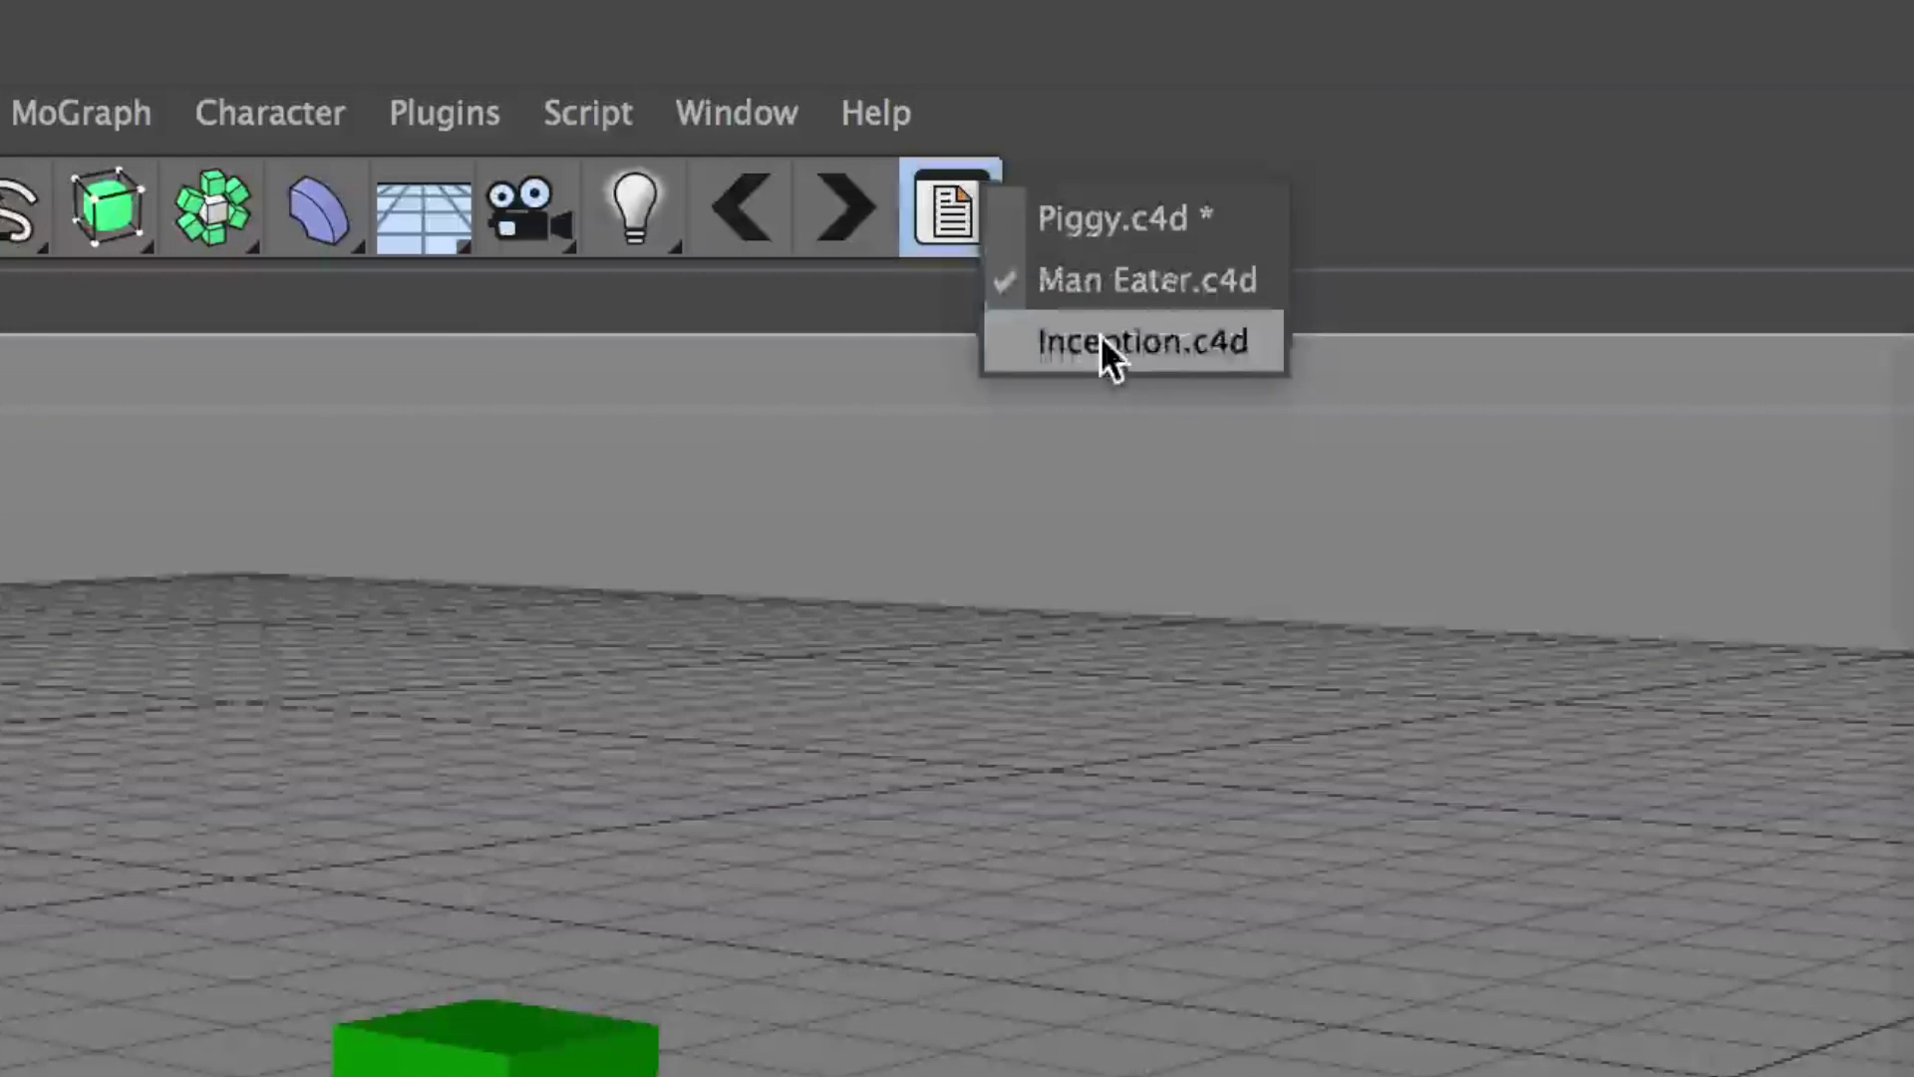
{"action": "left_click", "coordinate": [907, 161]}
{"action": "left_click", "coordinate": [952, 212]}
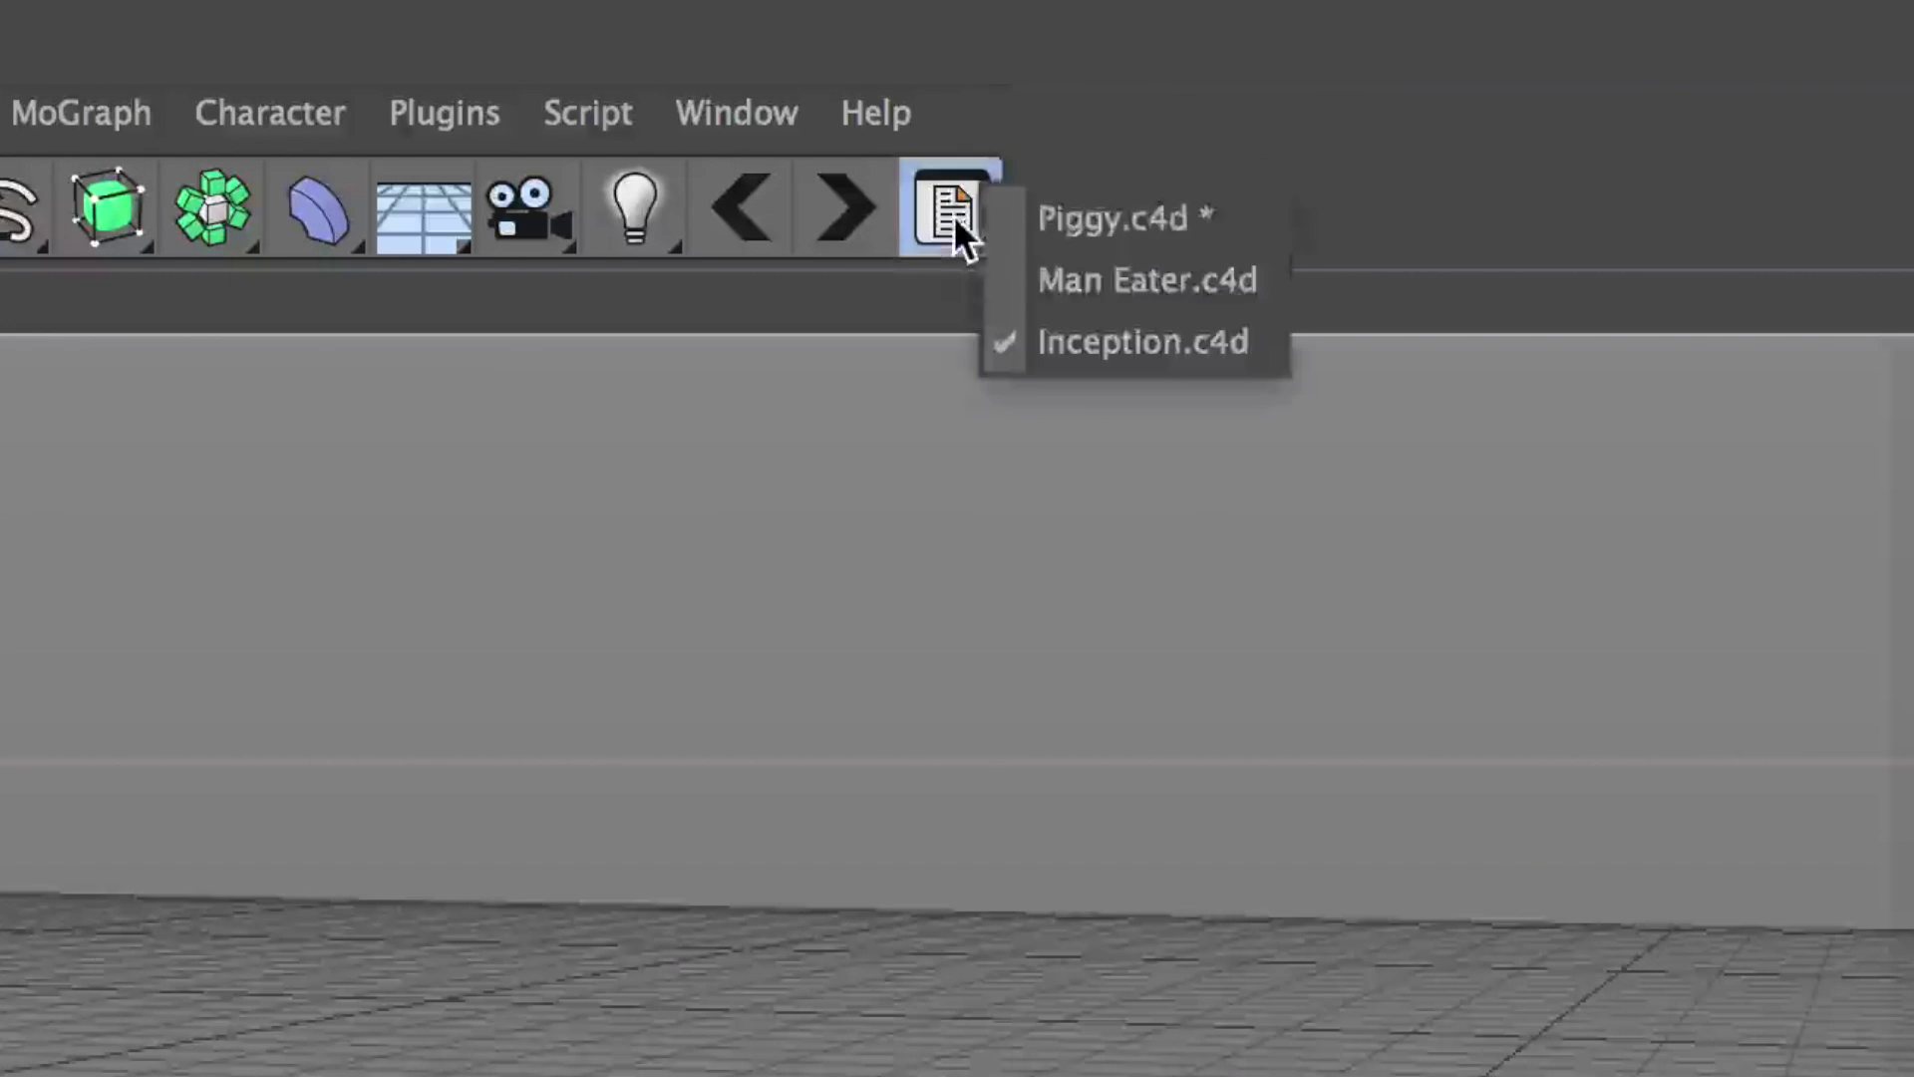
{"action": "left_click", "coordinate": [1075, 229]}
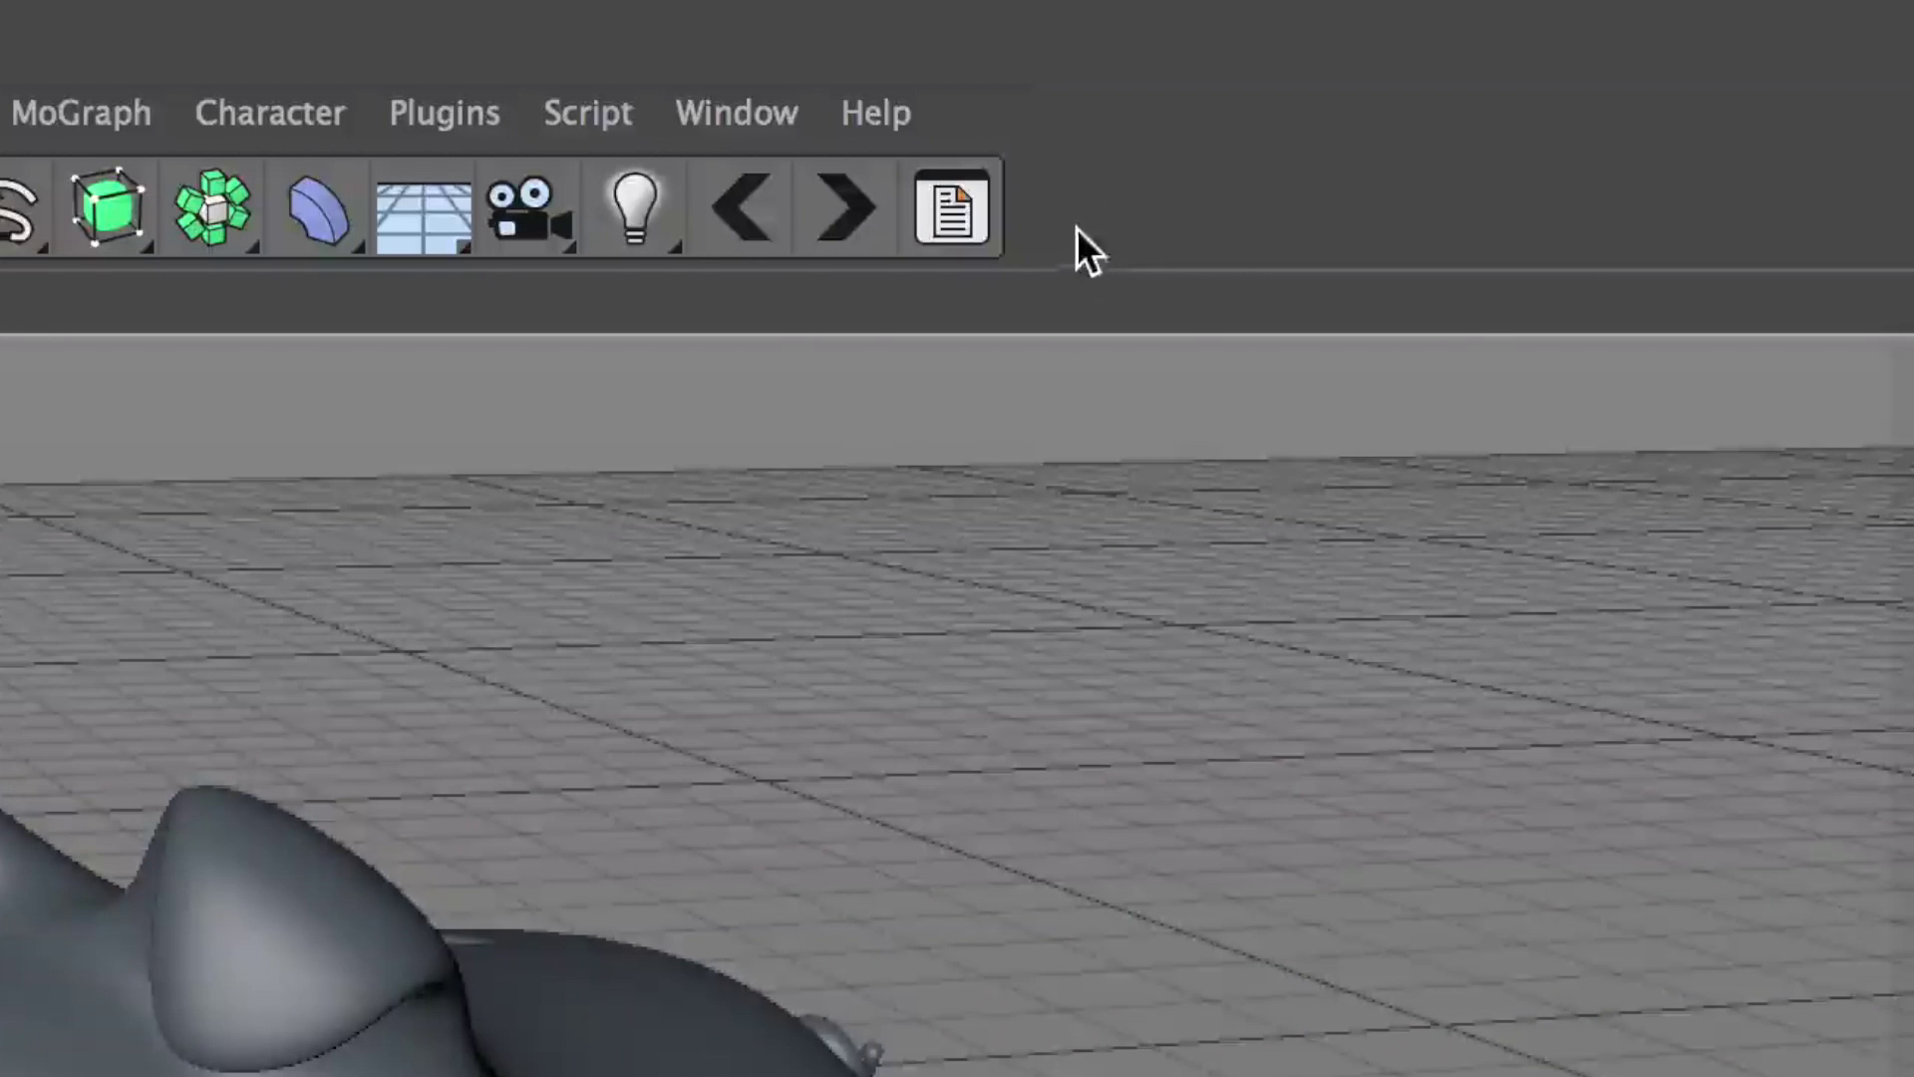